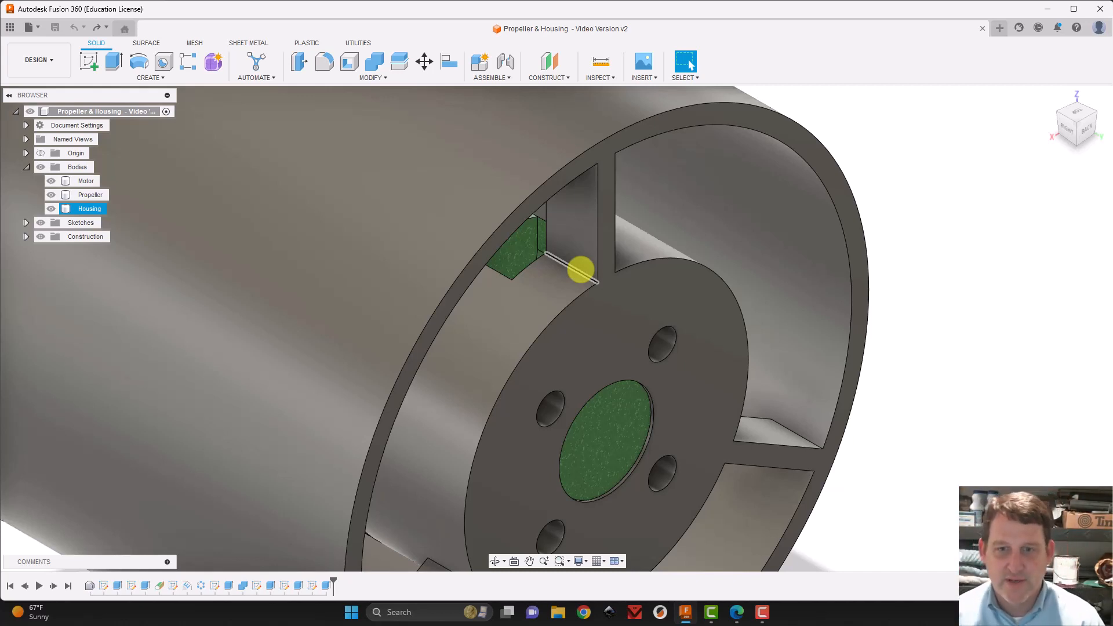
# Sketch a 6 mm circle on the housing's back face, concentric with the upper-left screw hole
pyautogui.scroll(-10, 613, 298)
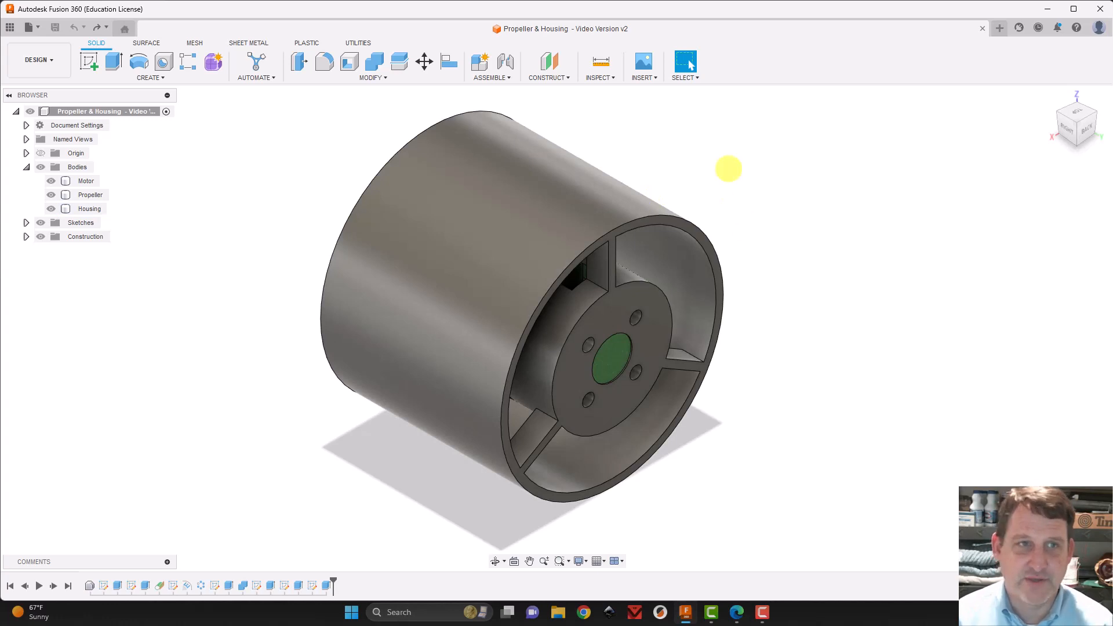
pyautogui.click(89, 60)
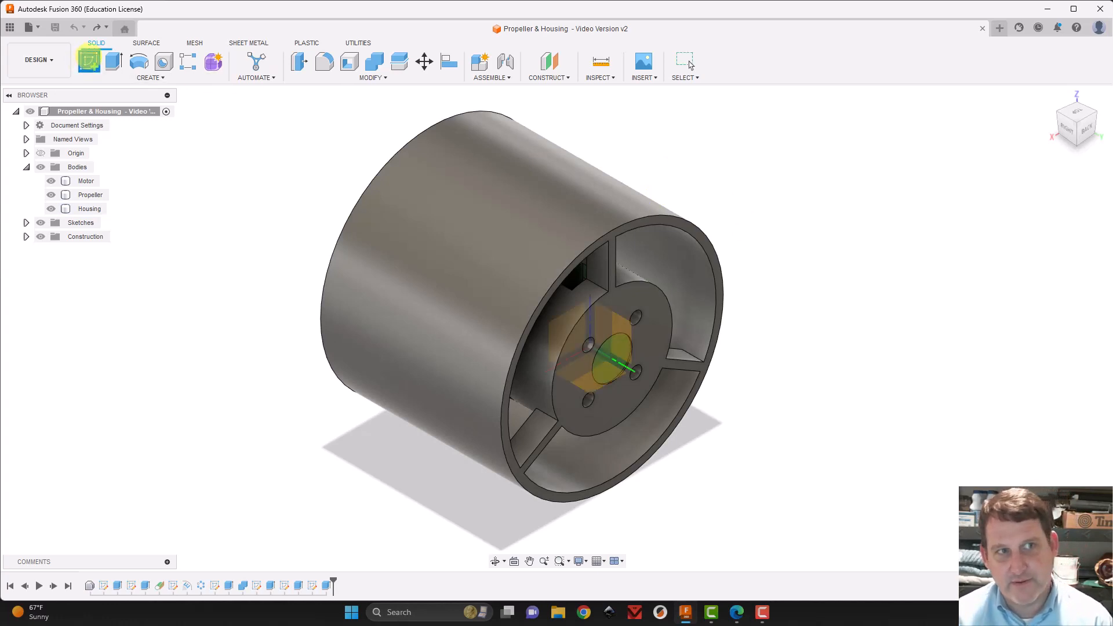
pyautogui.click(661, 331)
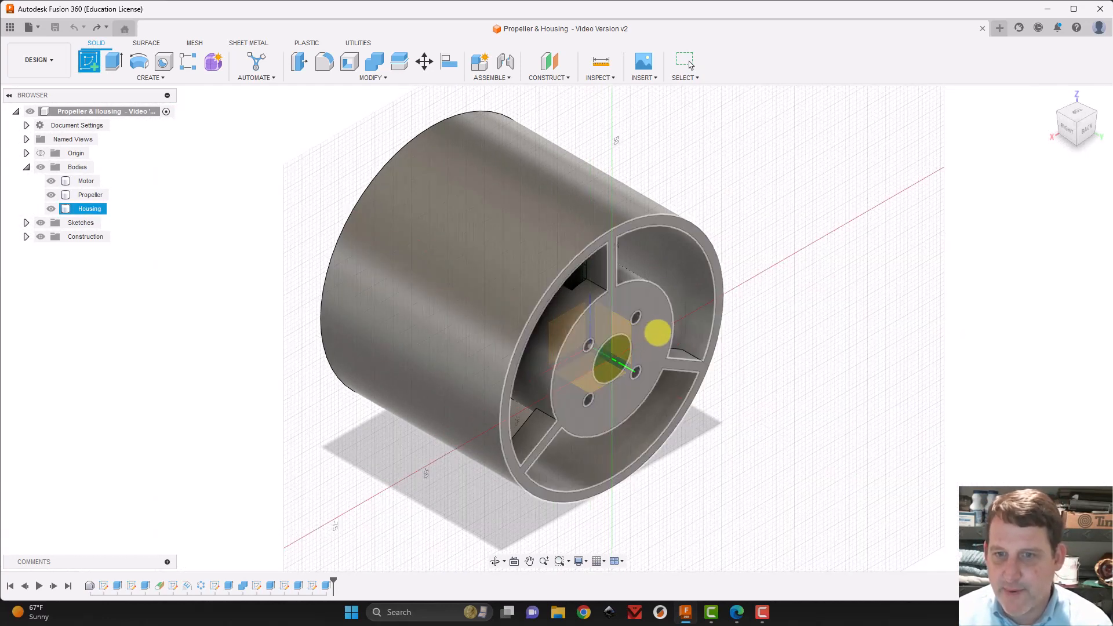
pyautogui.click(657, 335)
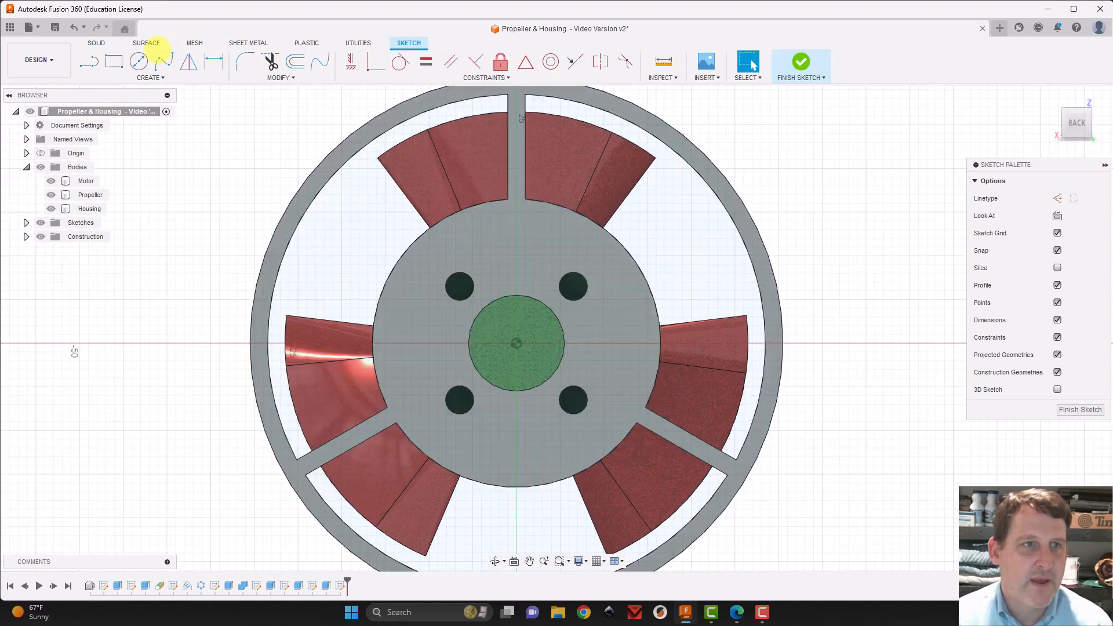
pyautogui.press('c')
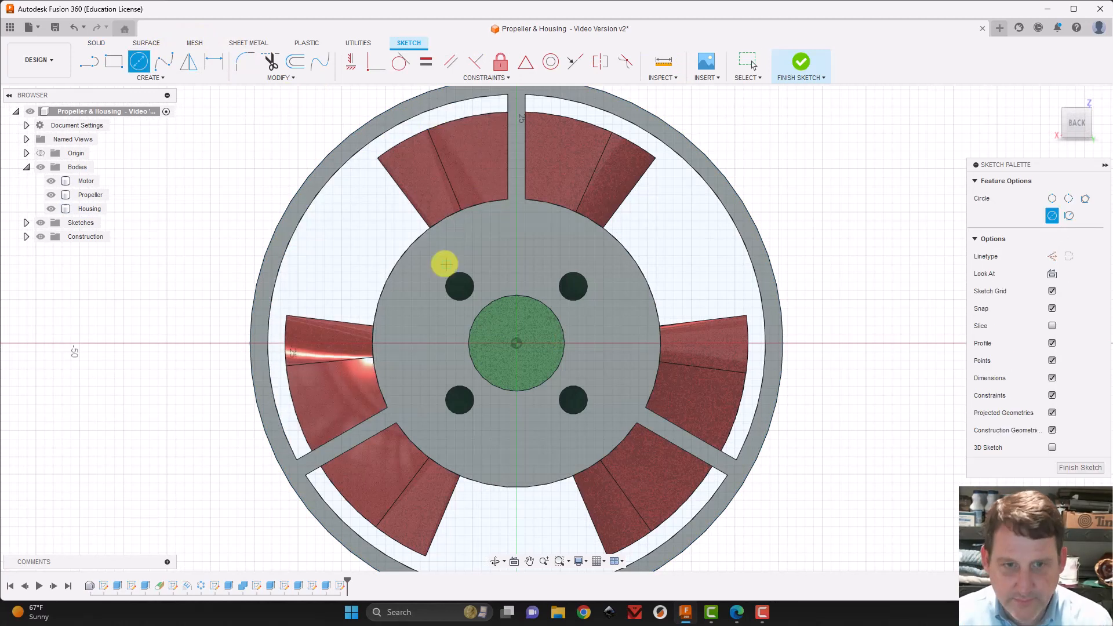
pyautogui.click(459, 286)
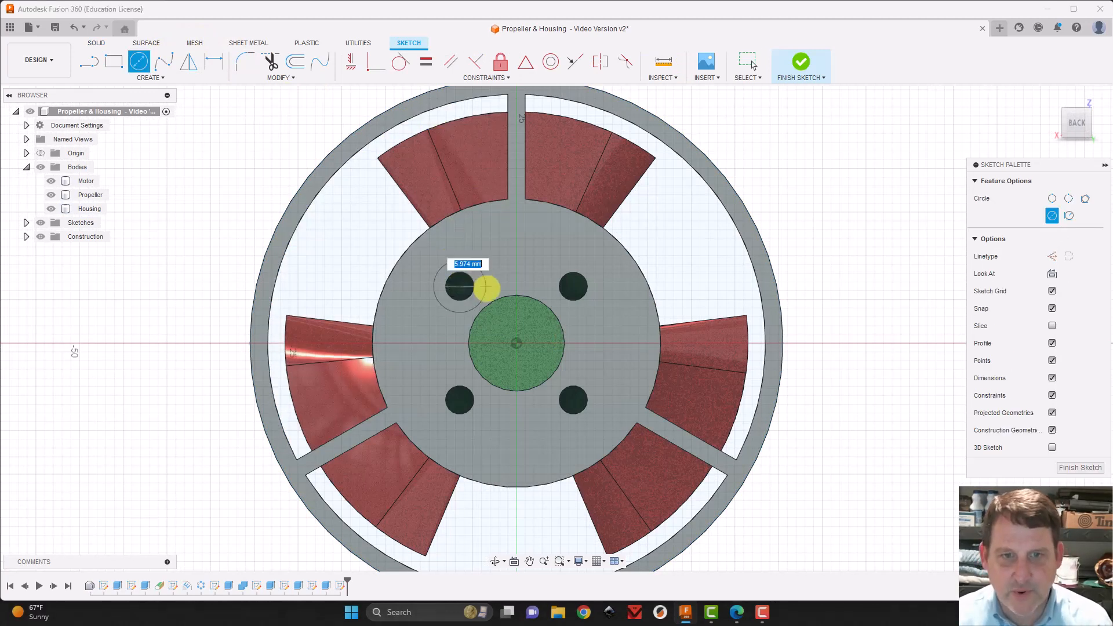
pyautogui.click(486, 286)
pyautogui.press('Escape')
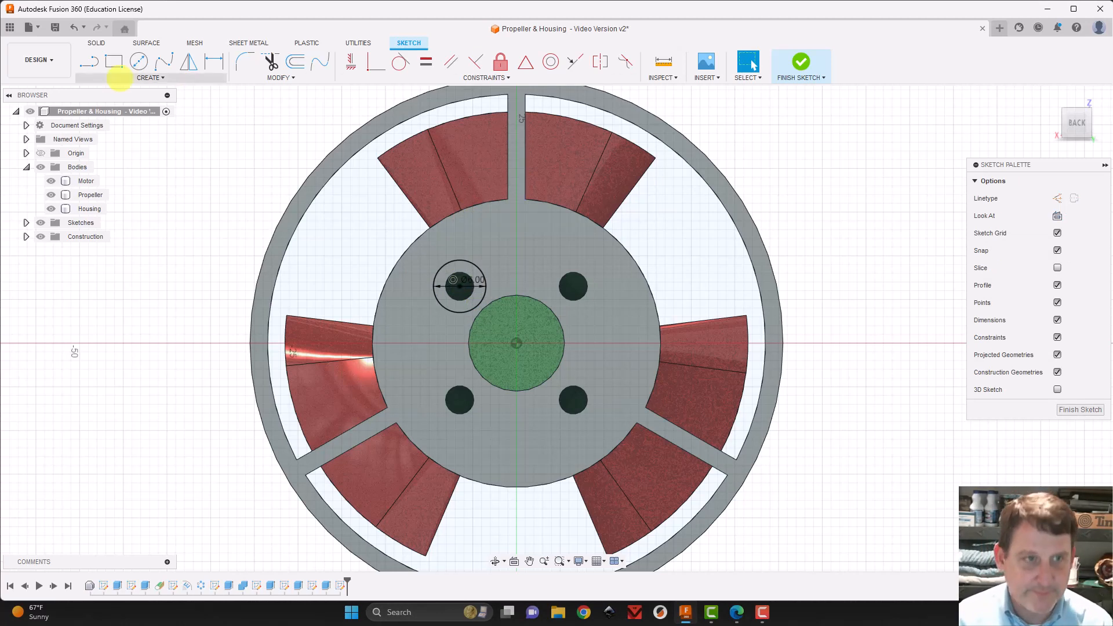
# Create a full circular pattern of the circle around the origin with a quantity of 4
pyautogui.click(145, 80)
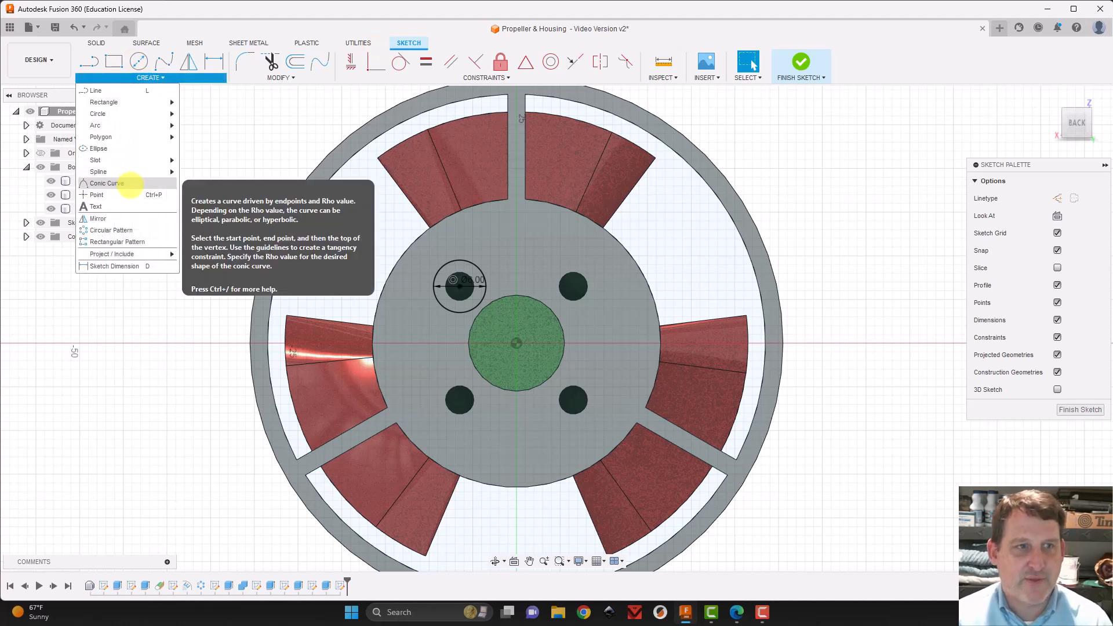
pyautogui.click(112, 230)
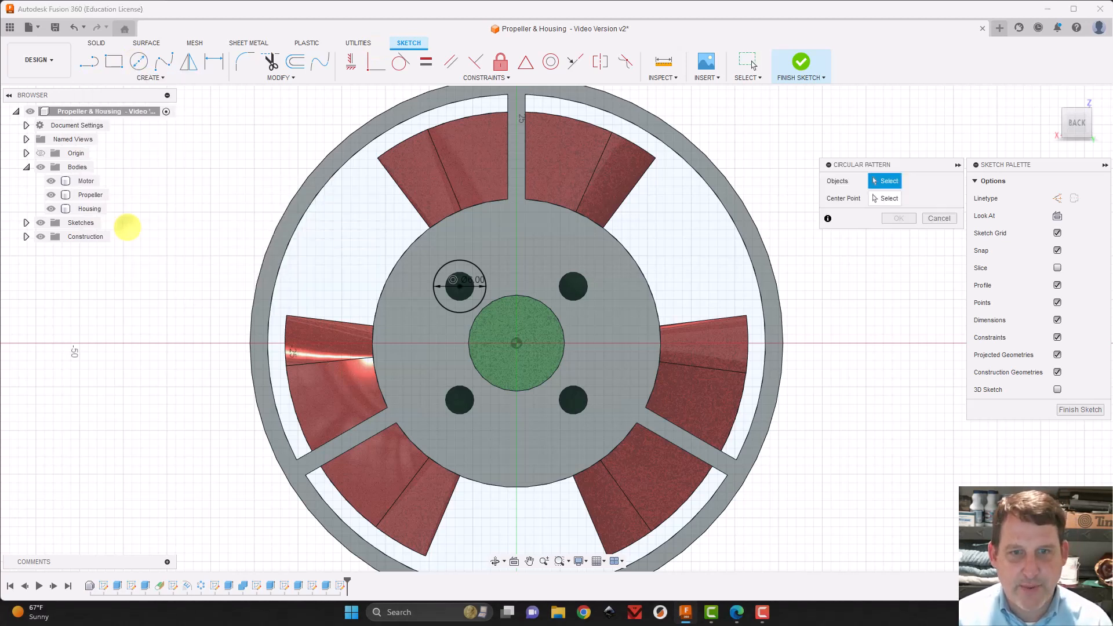
pyautogui.click(465, 260)
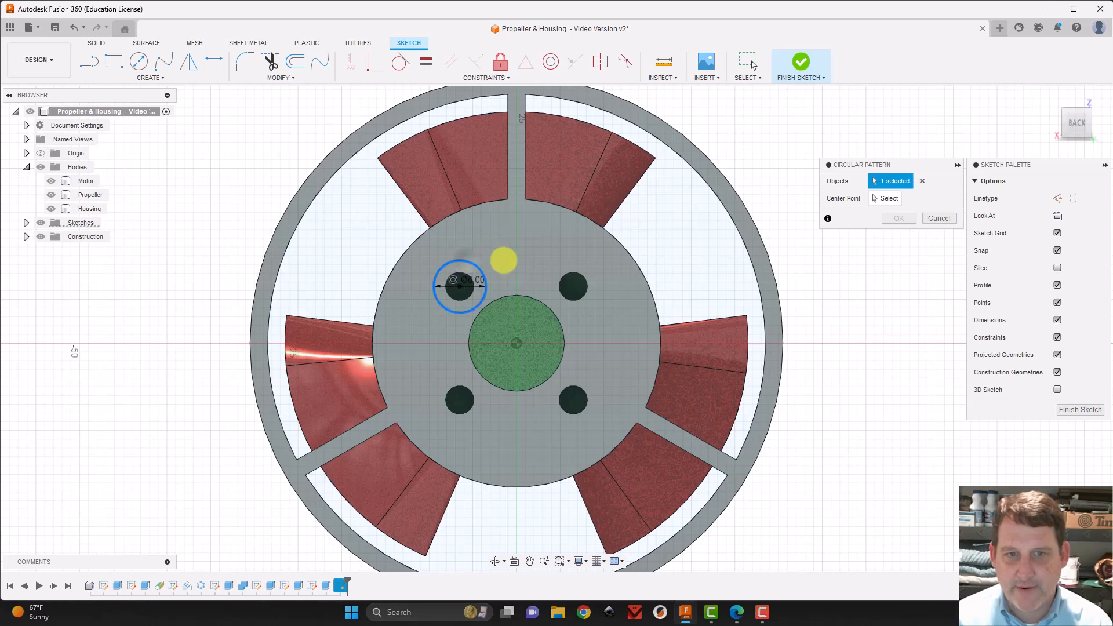
pyautogui.click(887, 198)
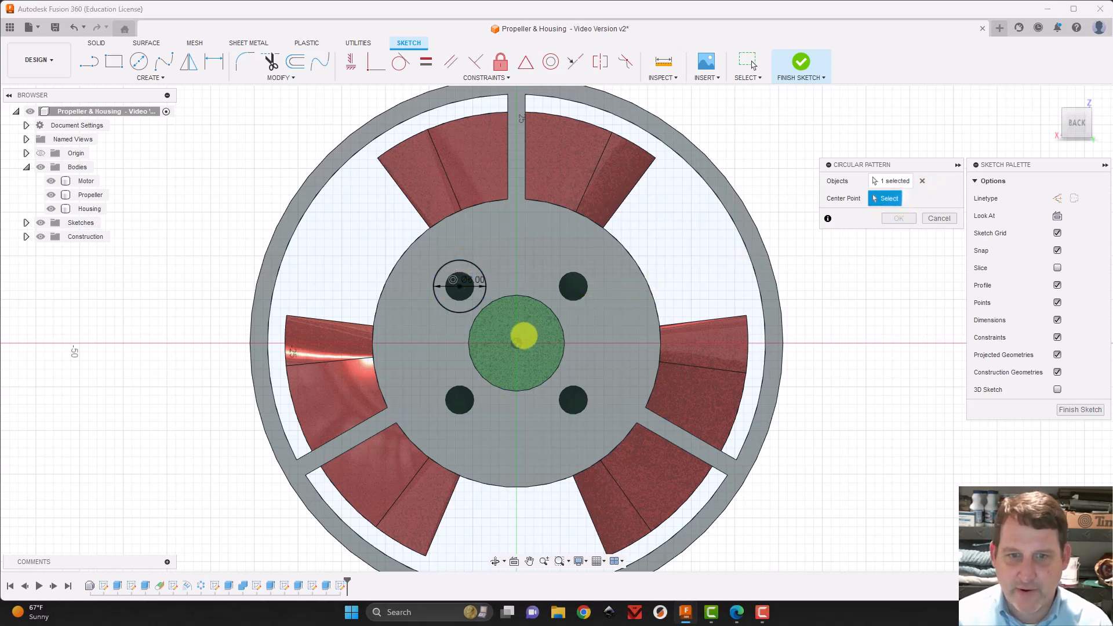
pyautogui.click(516, 343)
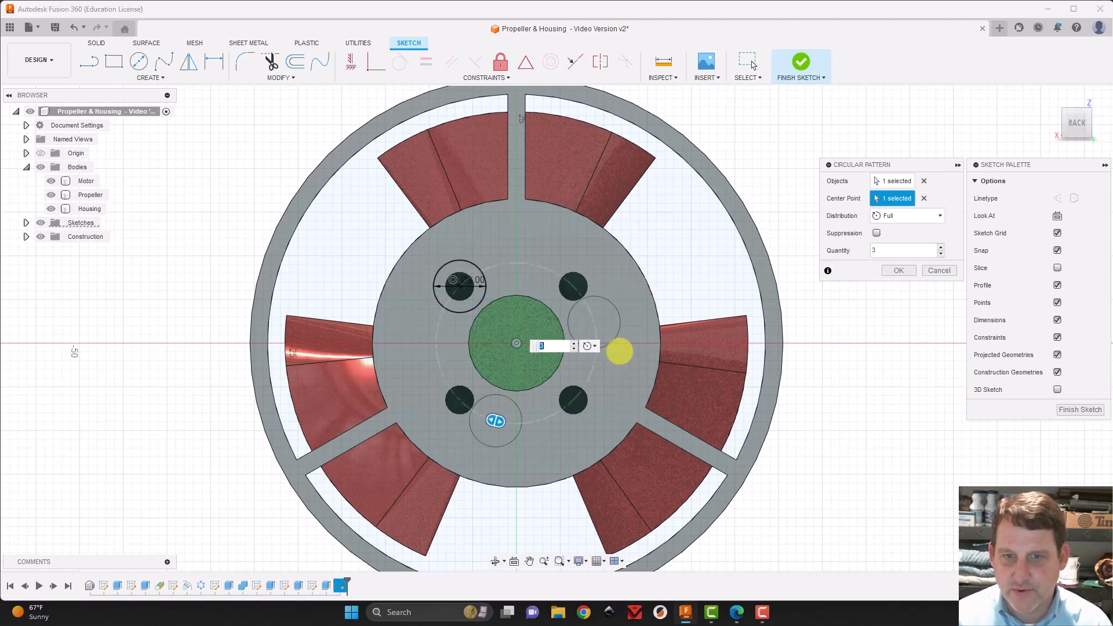
pyautogui.write('4')
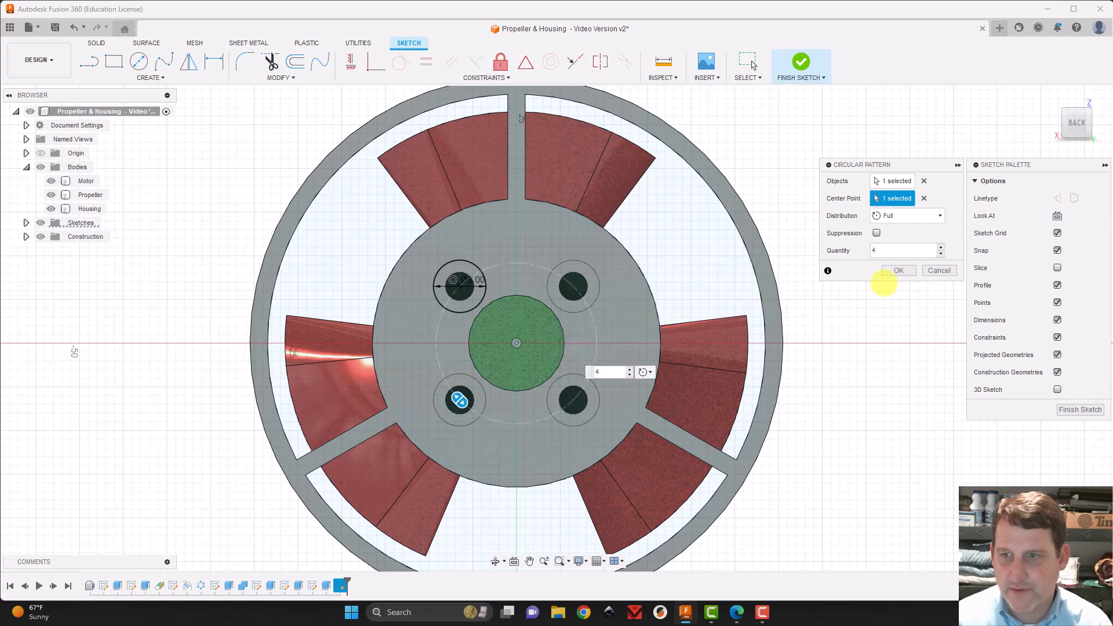
pyautogui.click(898, 270)
# Start an Extrude of the four ring profiles around the screw holes
pyautogui.press('e')
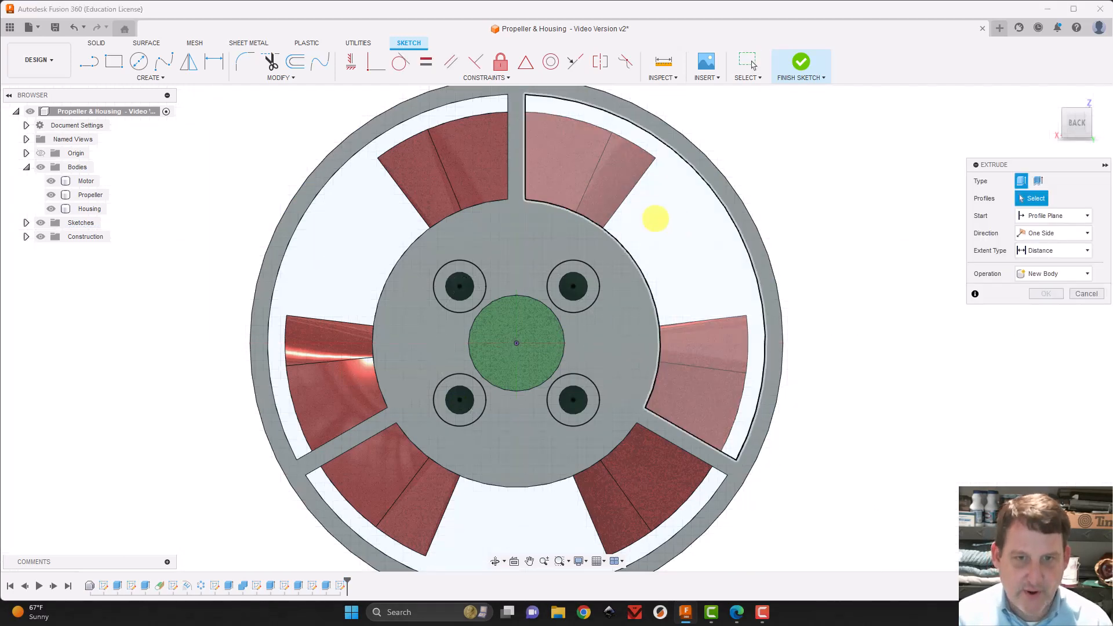
pyautogui.click(484, 286)
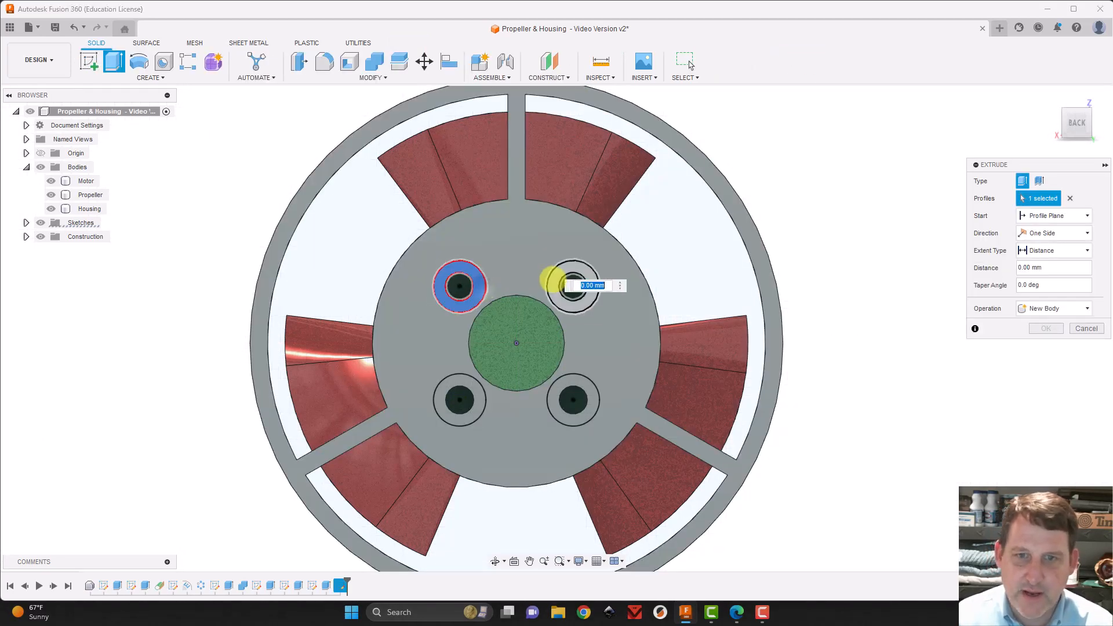
pyautogui.click(570, 281)
pyautogui.click(582, 377)
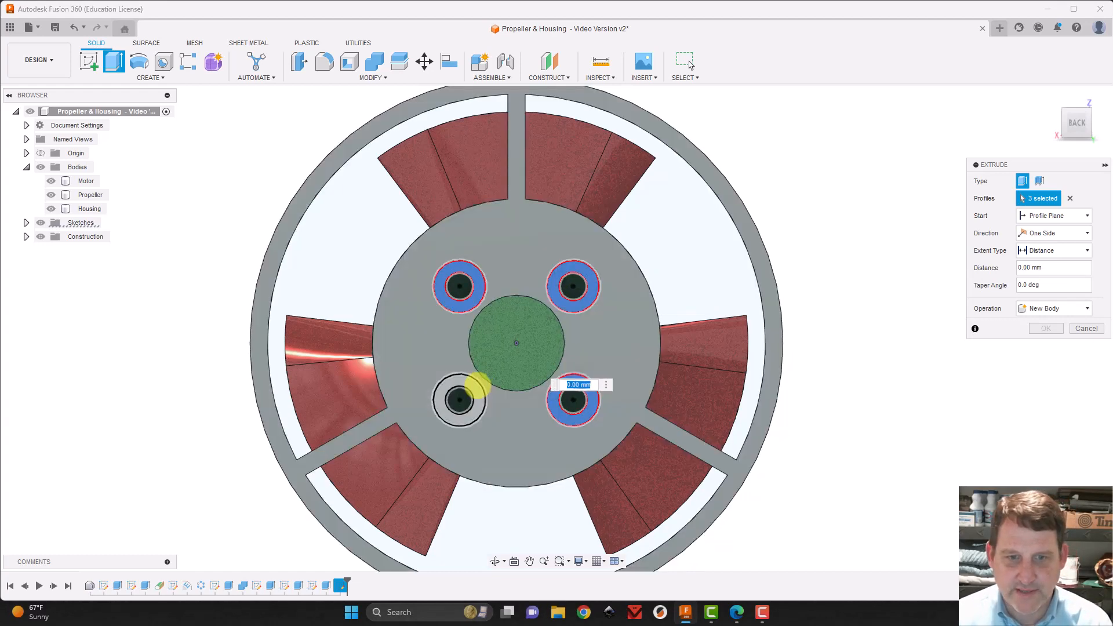
pyautogui.click(472, 385)
# Hide the Propeller and Motor bodies to expose the inside of the housing
pyautogui.moveTo(1077, 127); pyautogui.dragTo(742, 244)
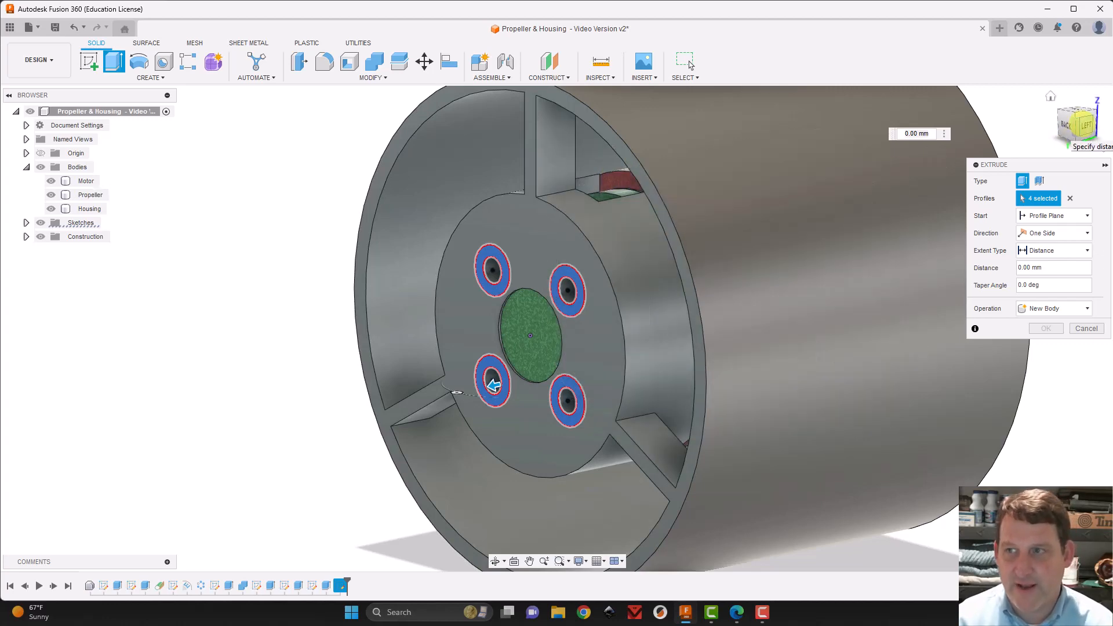
pyautogui.moveTo(1080, 120); pyautogui.dragTo(869, 115)
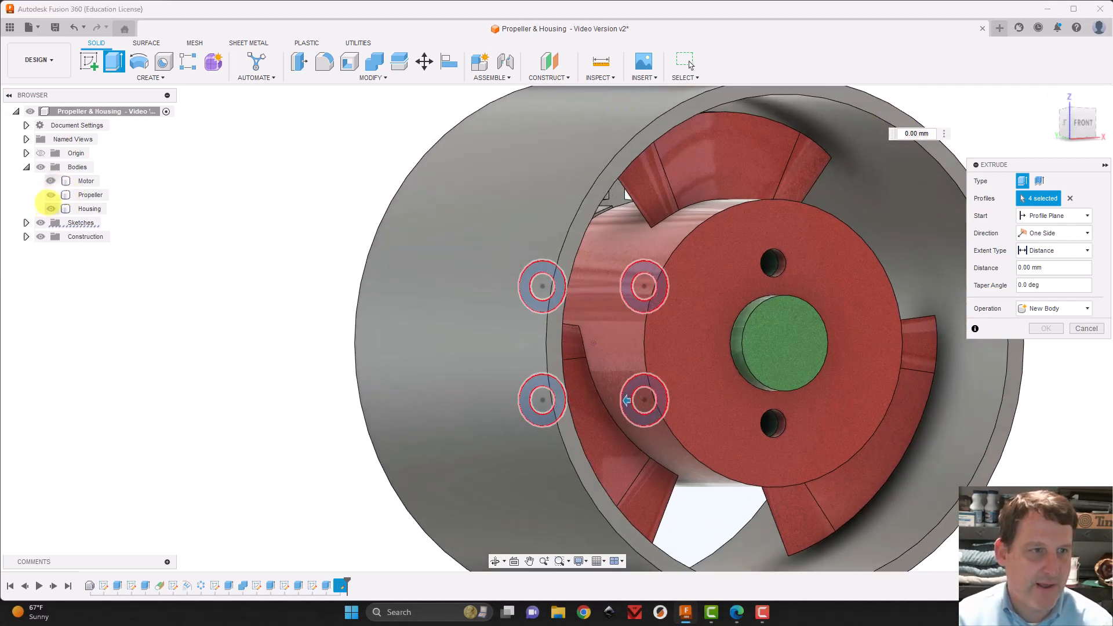
pyautogui.click(51, 194)
pyautogui.click(51, 180)
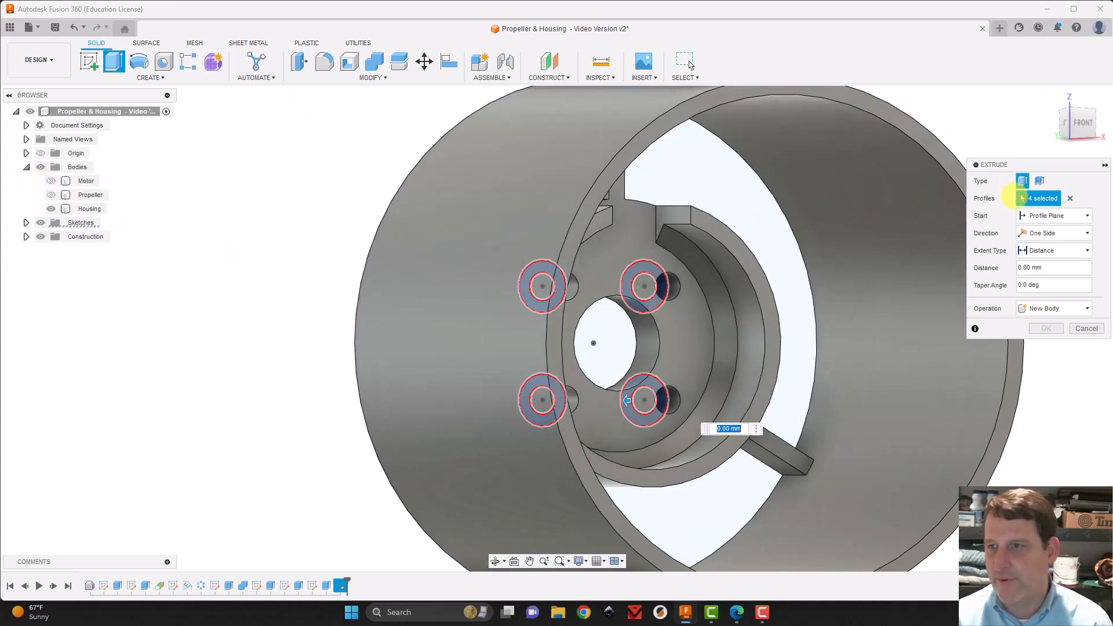
# Try extruding the ring profiles with the To Object extent, up to the inner face of the motor mount
pyautogui.click(1043, 250)
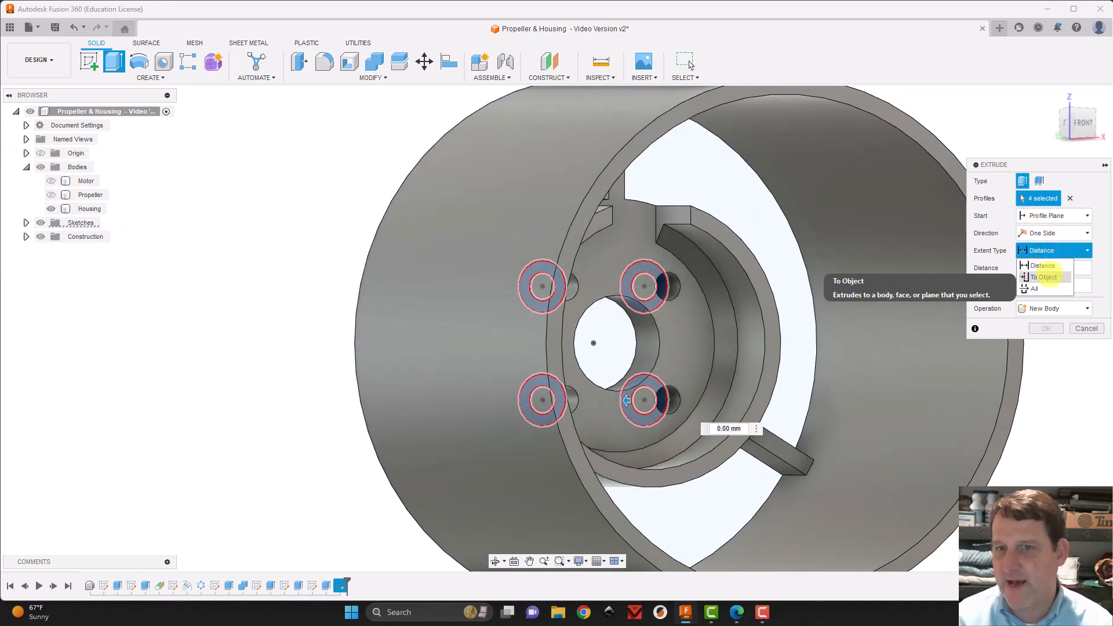
pyautogui.click(1045, 277)
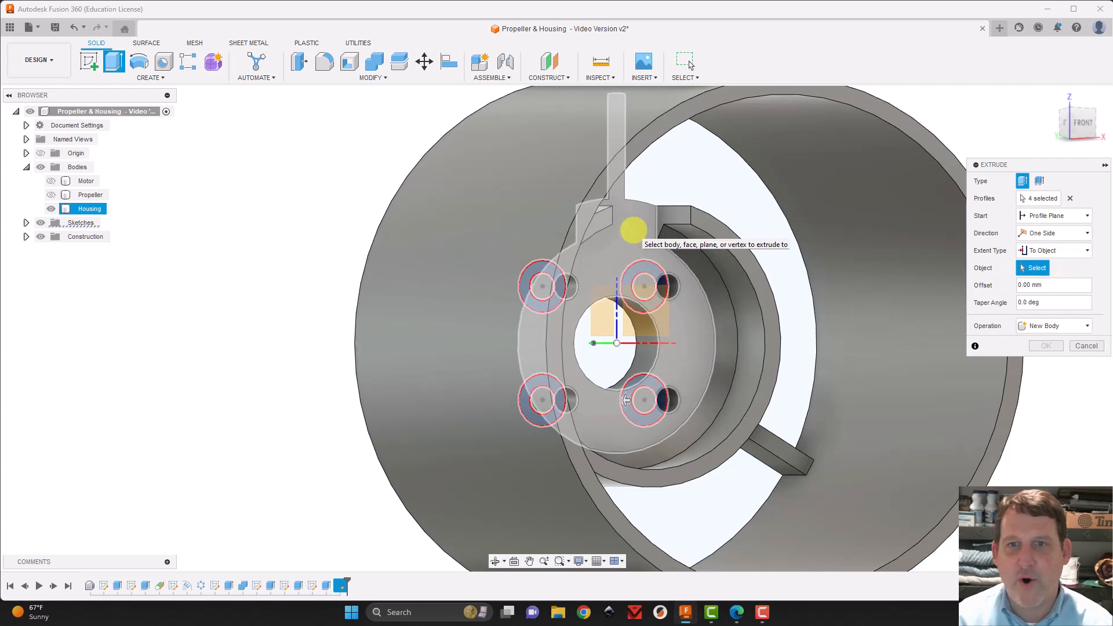
pyautogui.click(633, 230)
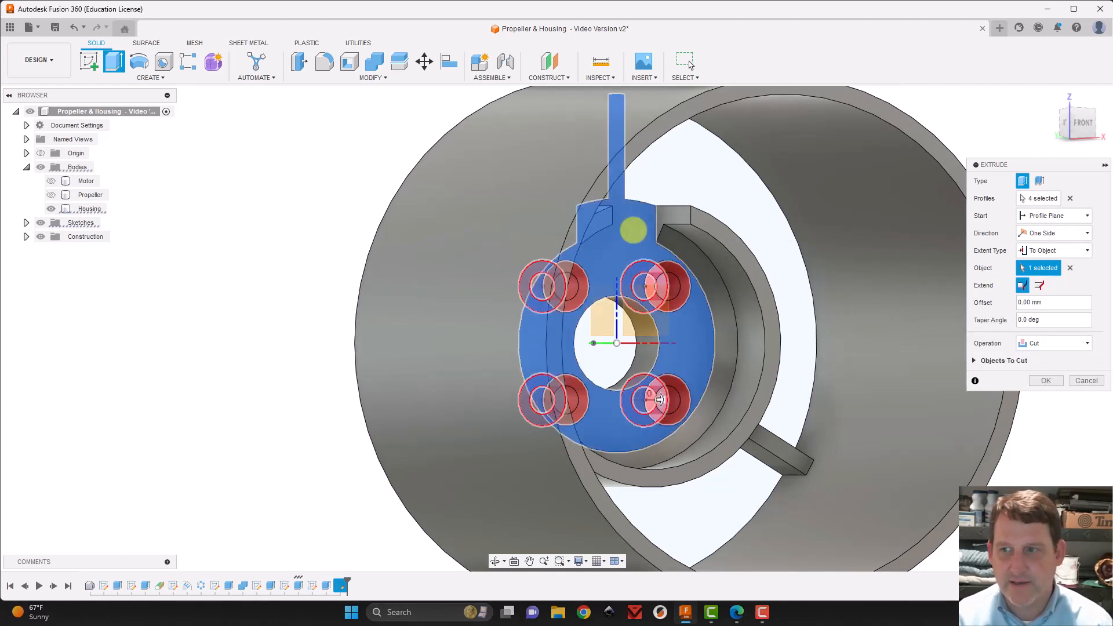
# Change the extent type to Distance and cut the four ring profiles into the housing at -4 mm
pyautogui.click(1054, 249)
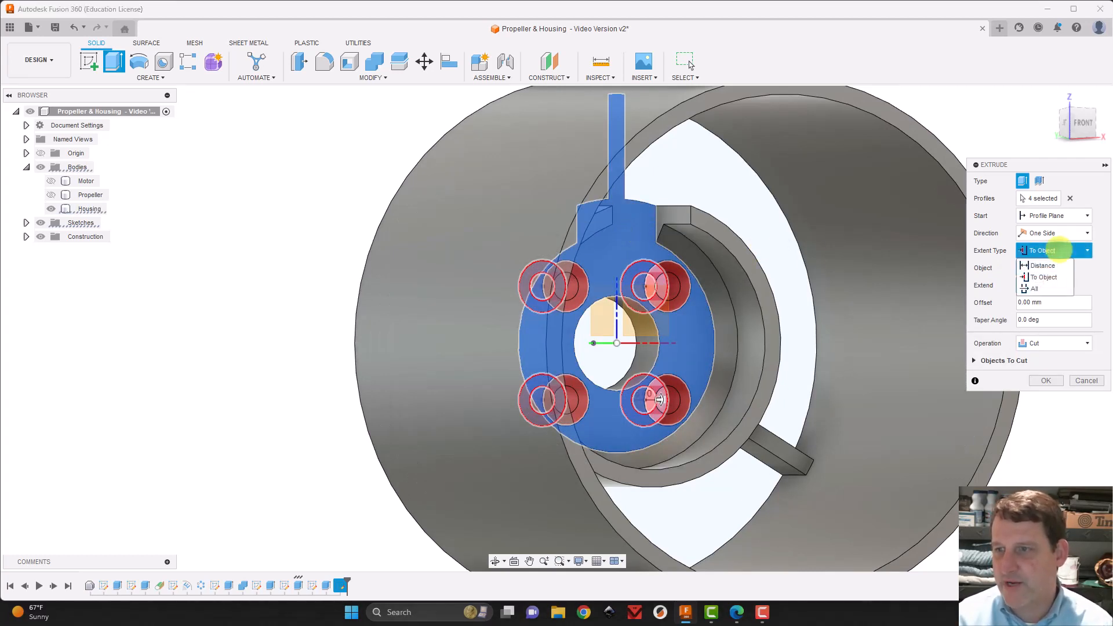
pyautogui.click(1051, 266)
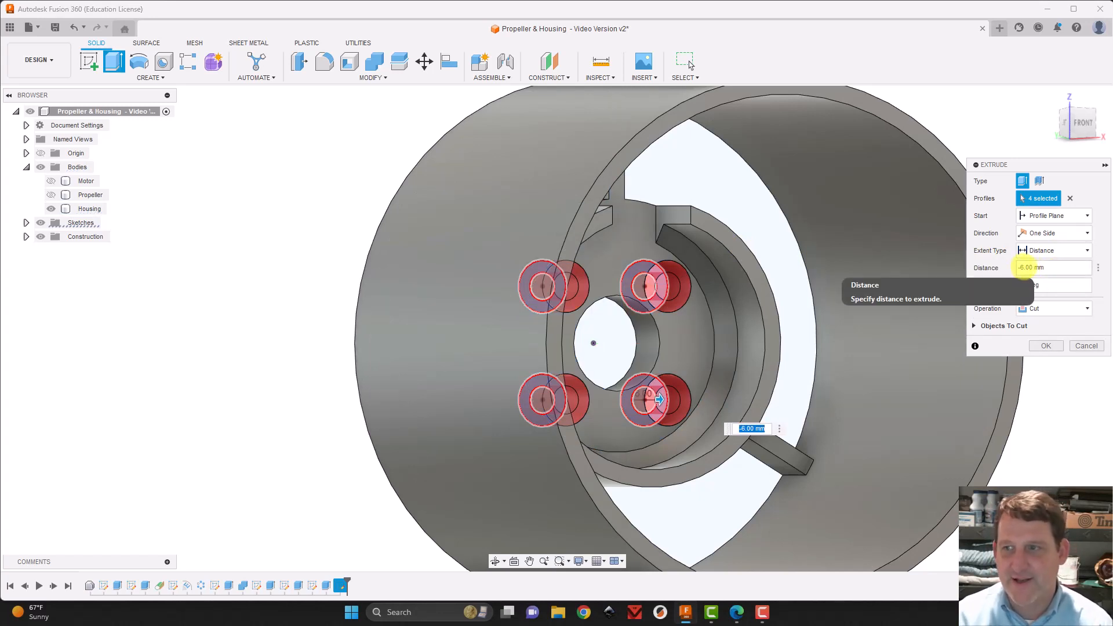
pyautogui.click(1025, 267)
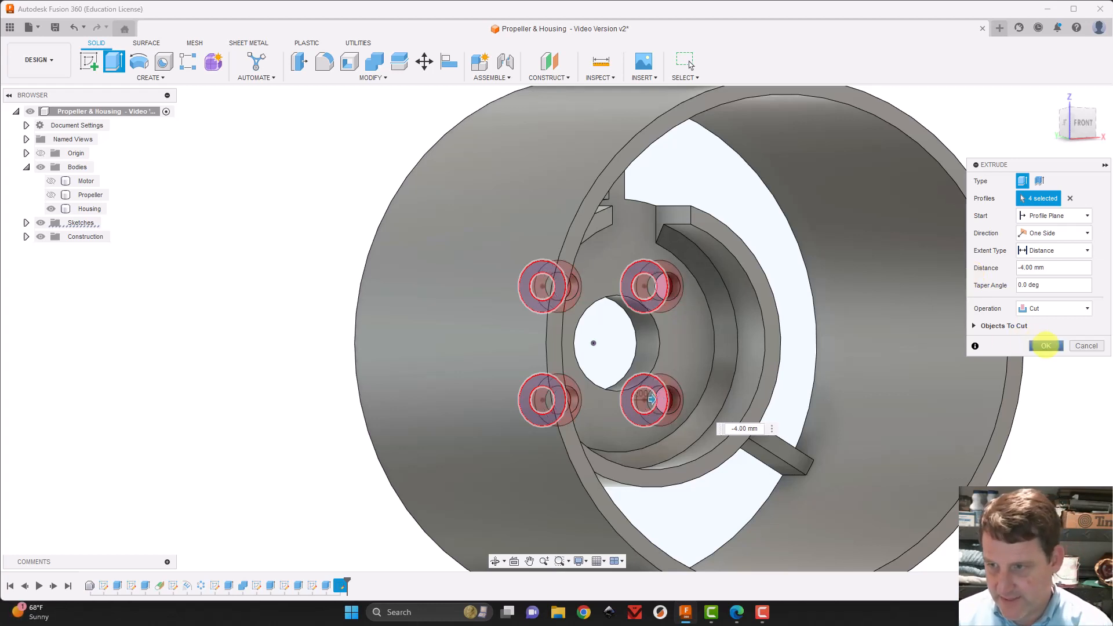
pyautogui.click(1045, 346)
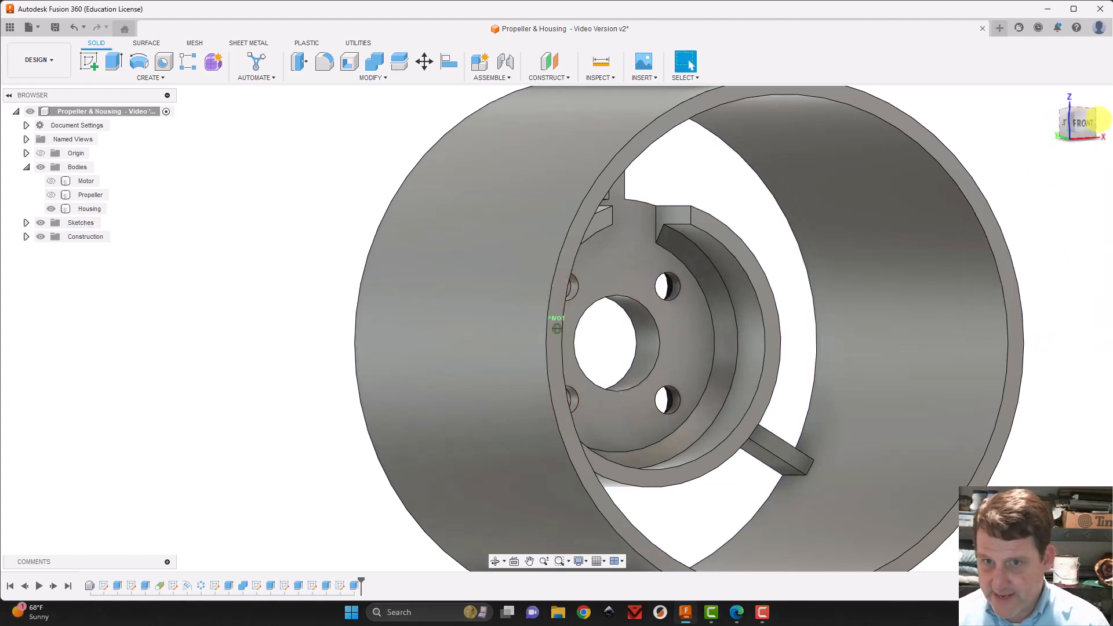
pyautogui.moveTo(1098, 120); pyautogui.dragTo(255, 139)
pyautogui.click(450, 286)
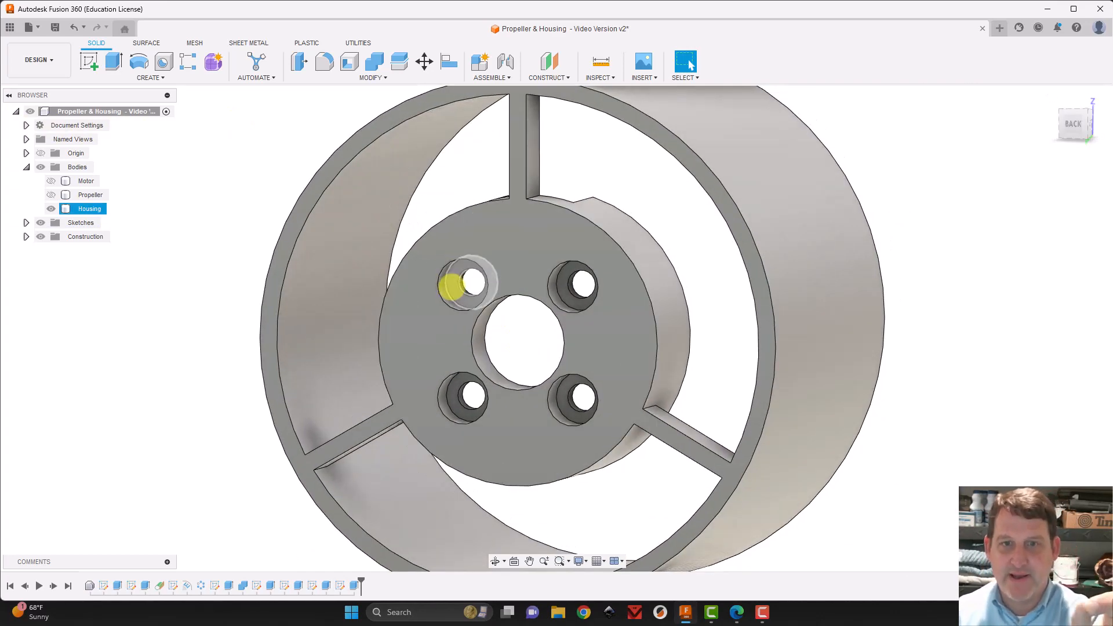
pyautogui.click(936, 266)
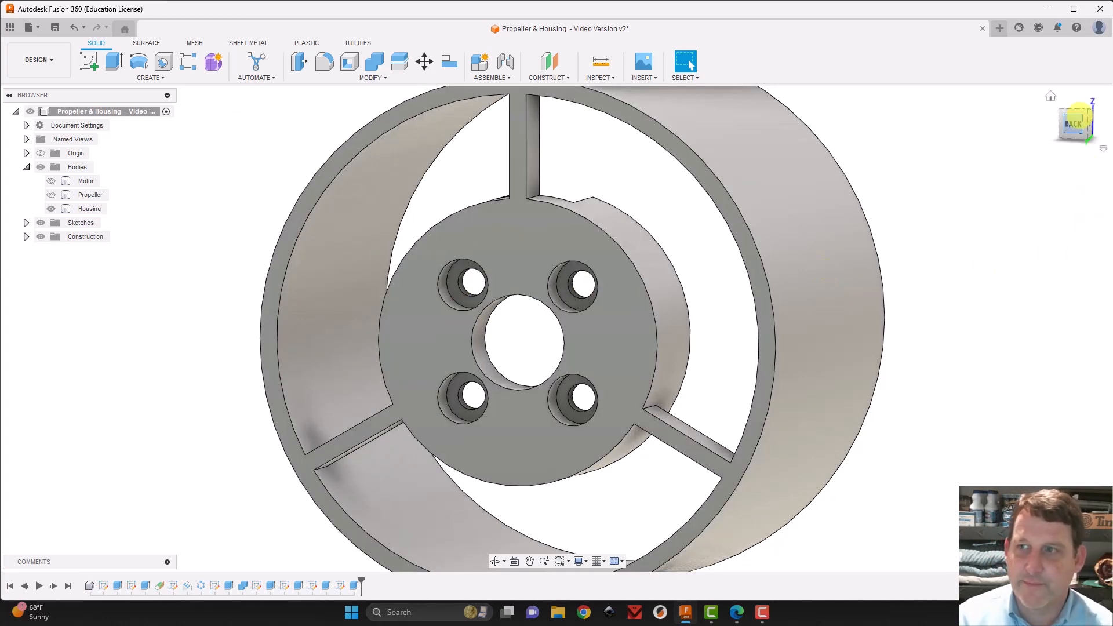
# Start a Fillet and select four strut side edges: the upper strut at hub and ring, one lower strut at the ring, the other at the hub
pyautogui.moveTo(1072, 123)
pyautogui.mouseDown()
pyautogui.moveTo(1095, 107)
pyautogui.moveTo(40, 106)
pyautogui.moveTo(1076, 122)
pyautogui.mouseUp()
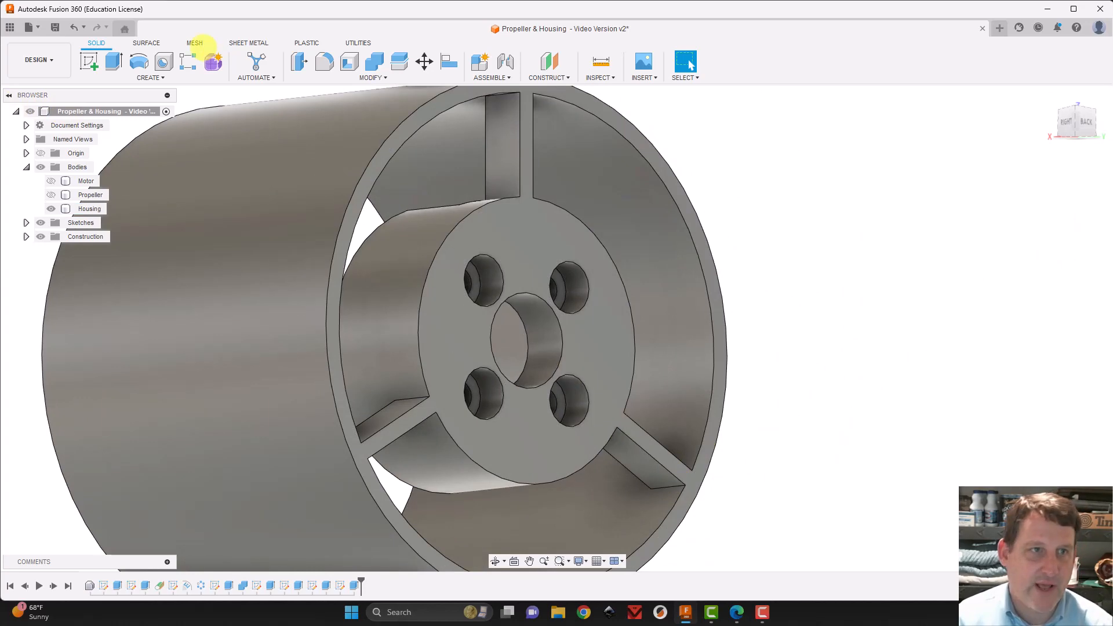
pyautogui.click(324, 60)
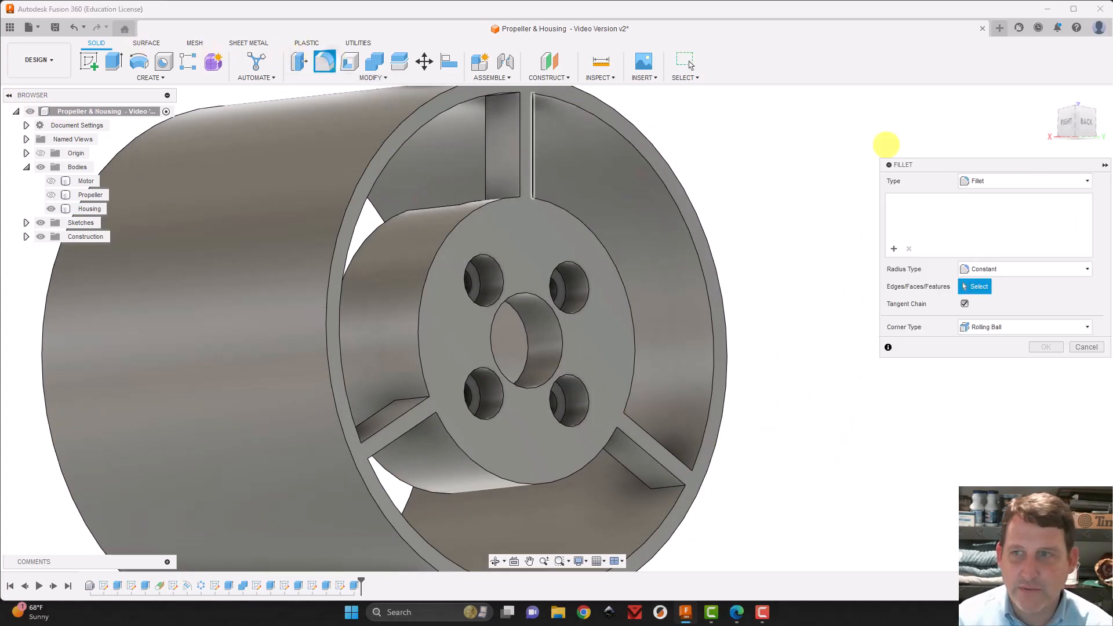
pyautogui.moveTo(1081, 114); pyautogui.dragTo(1081, 99)
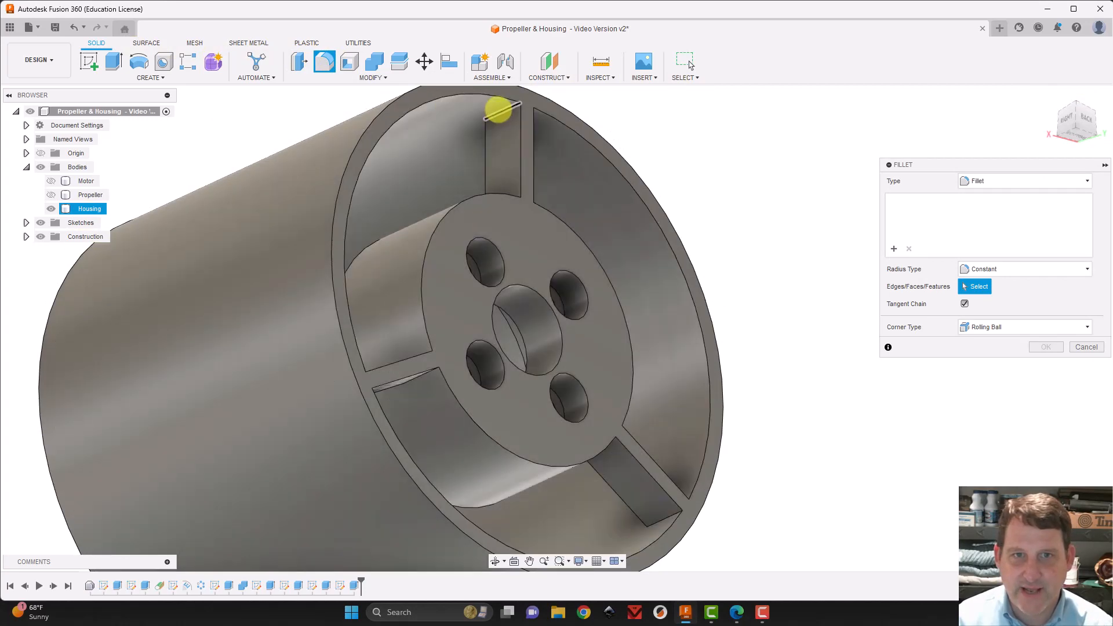
pyautogui.click(496, 109)
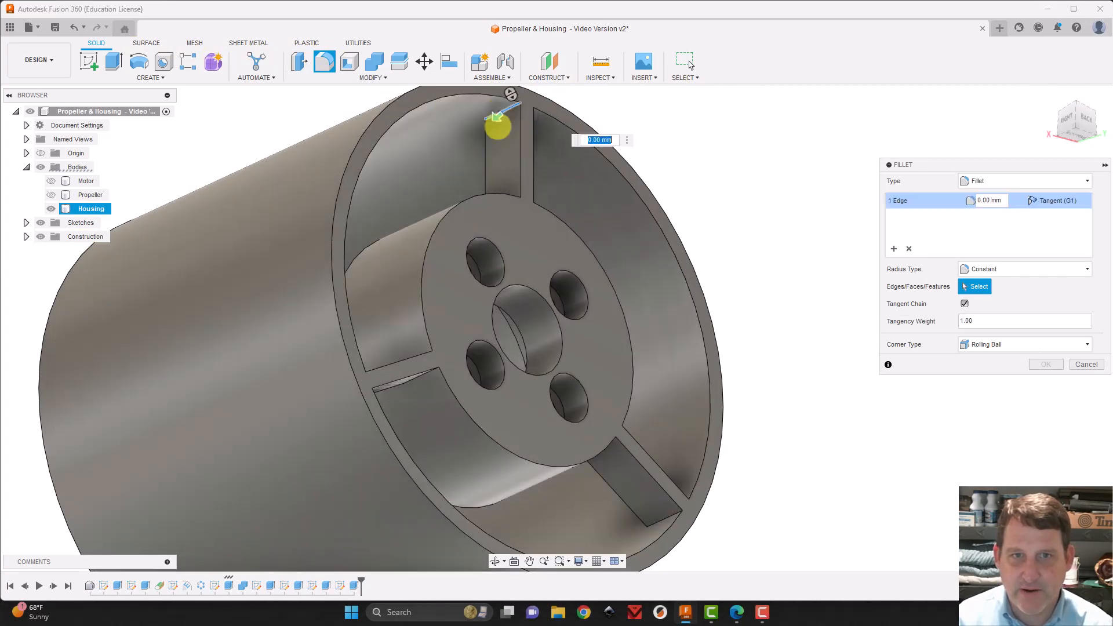
pyautogui.click(660, 521)
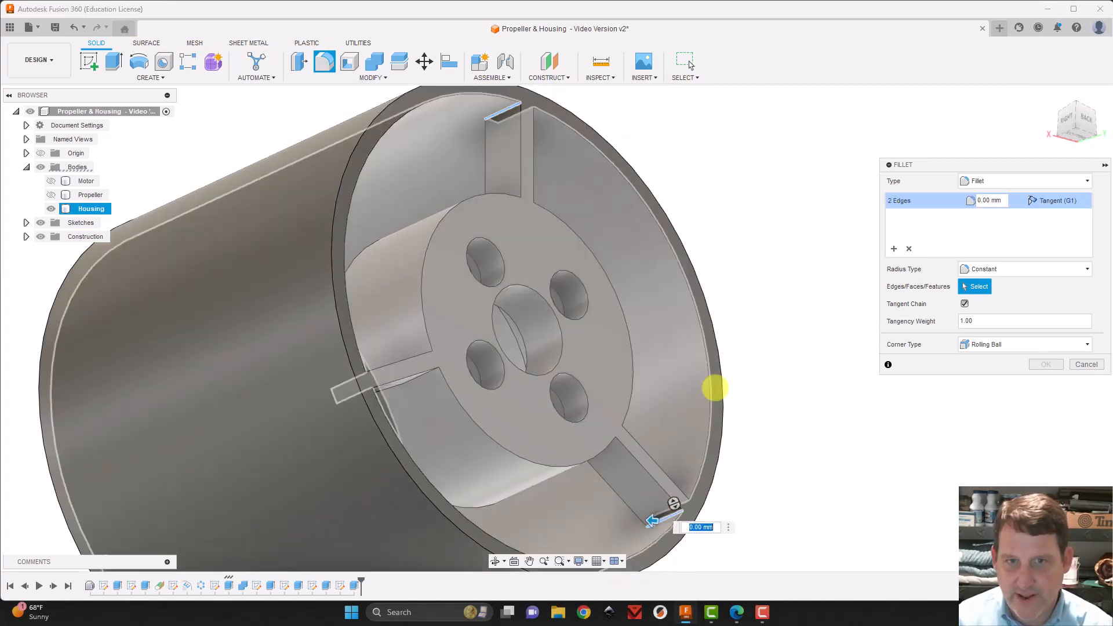
pyautogui.click(1077, 118)
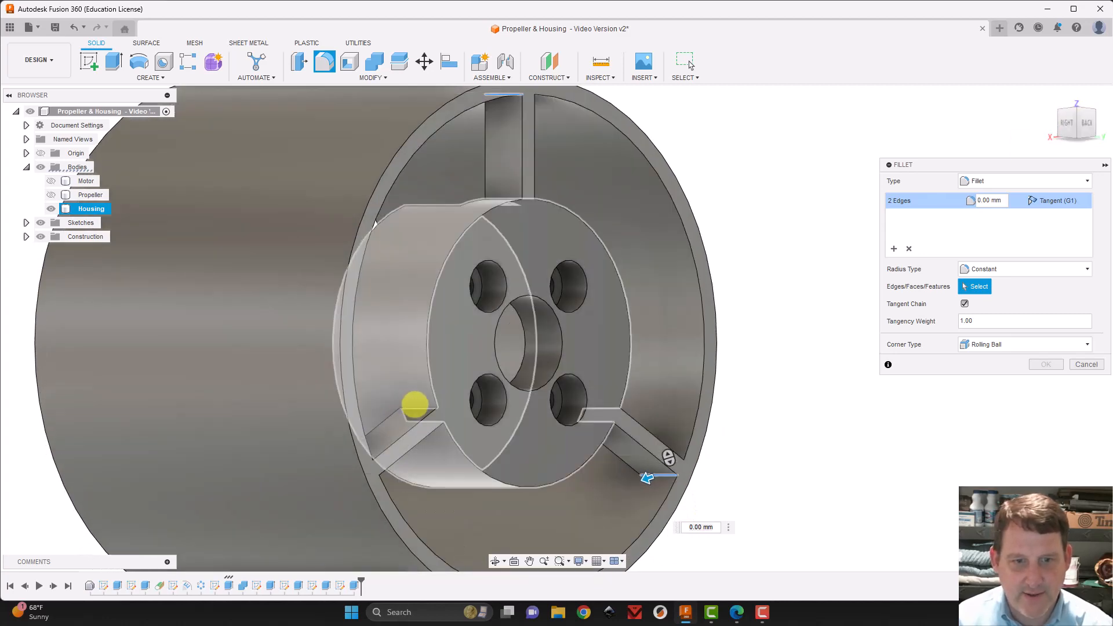
pyautogui.click(416, 406)
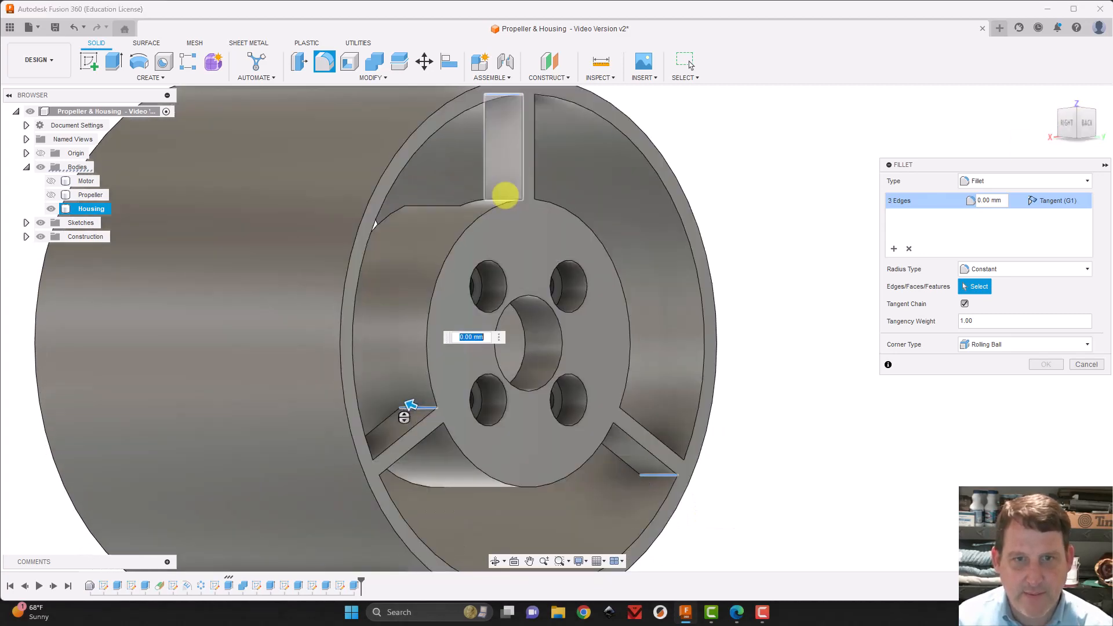
pyautogui.click(505, 198)
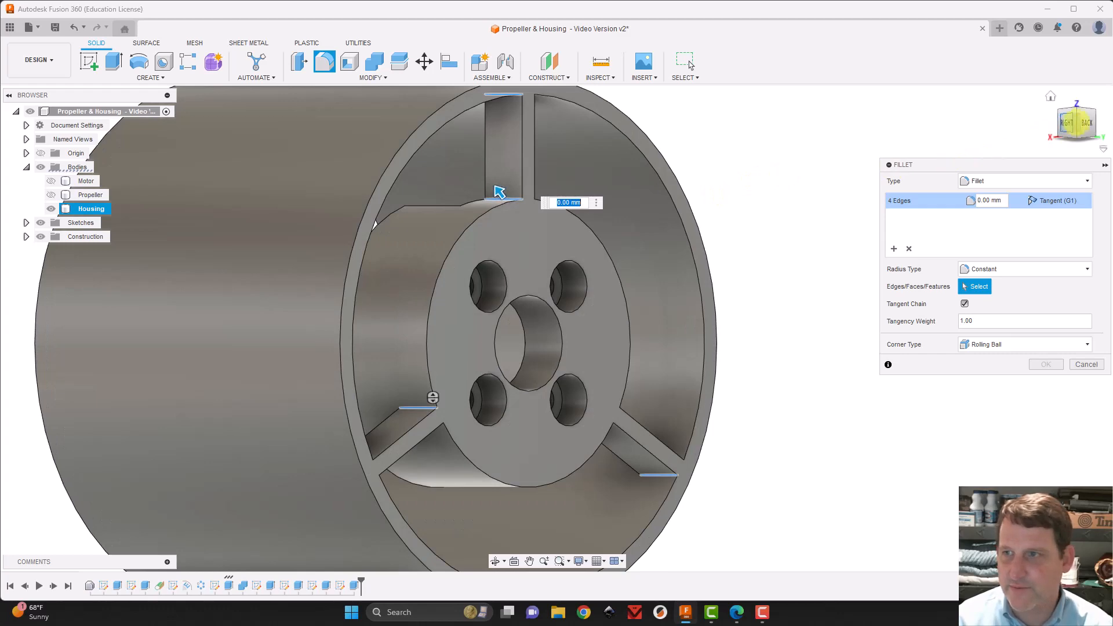
# Add the remaining side edges where the three struts meet the hub, plus the upper strut's second side edge at the outer ring
pyautogui.moveTo(1077, 123); pyautogui.dragTo(929, 124)
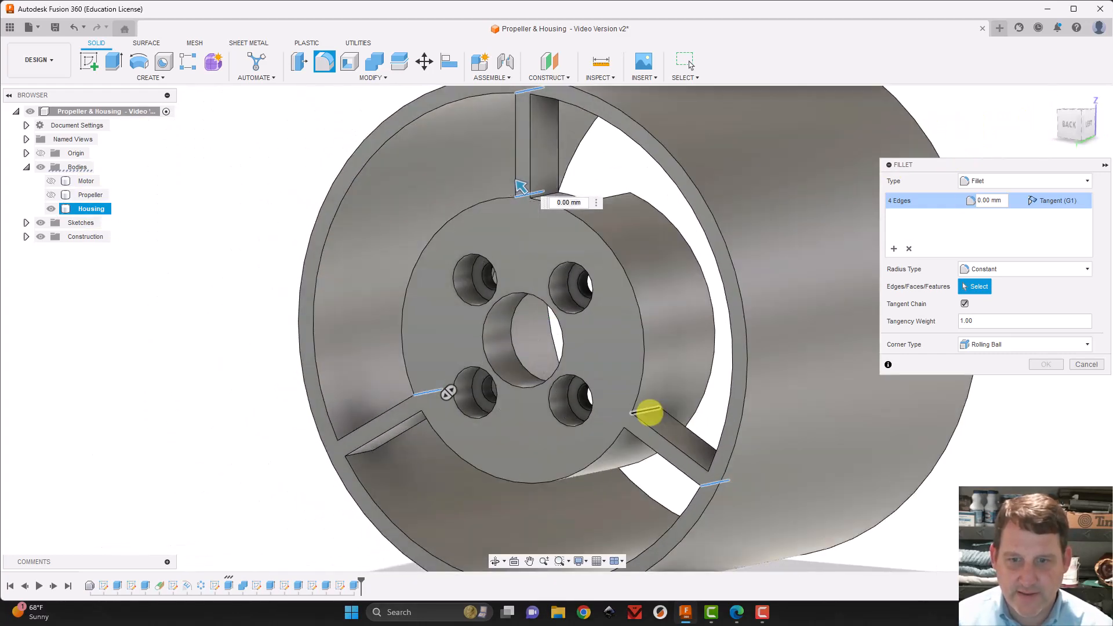
pyautogui.click(648, 412)
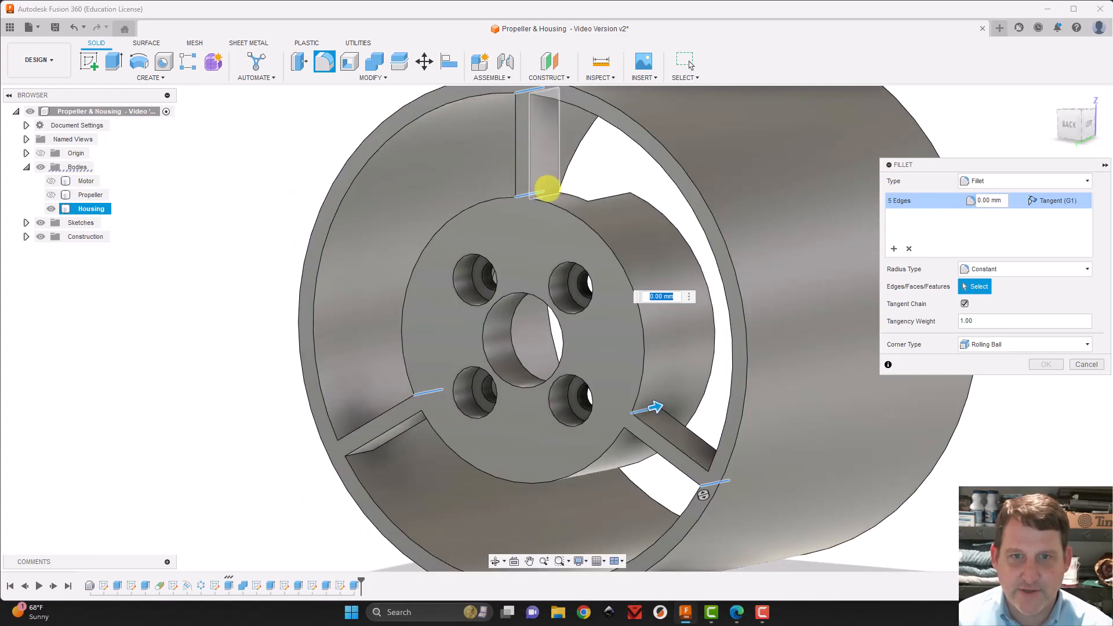
pyautogui.click(547, 191)
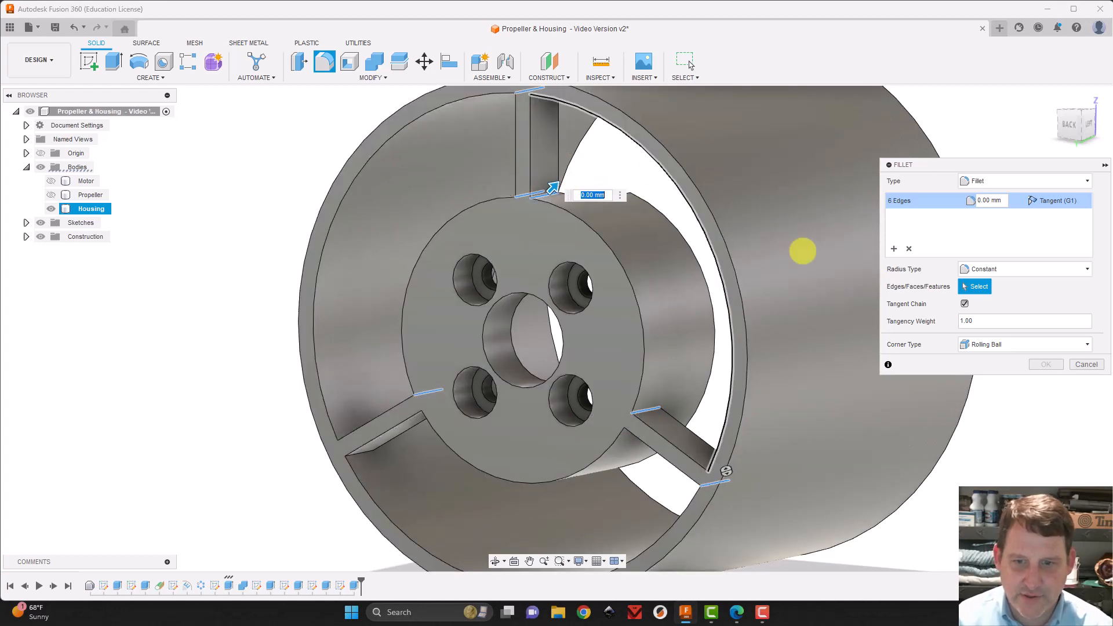
pyautogui.moveTo(1076, 119)
pyautogui.mouseDown()
pyautogui.moveTo(1084, 84)
pyautogui.moveTo(1107, 77)
pyautogui.mouseUp()
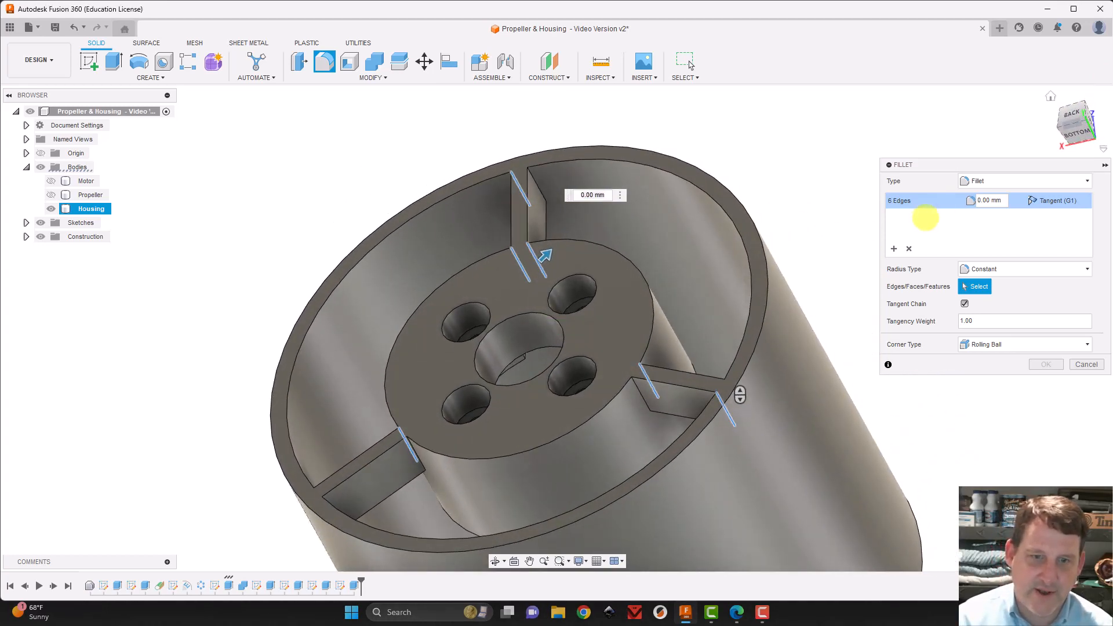
pyautogui.click(423, 464)
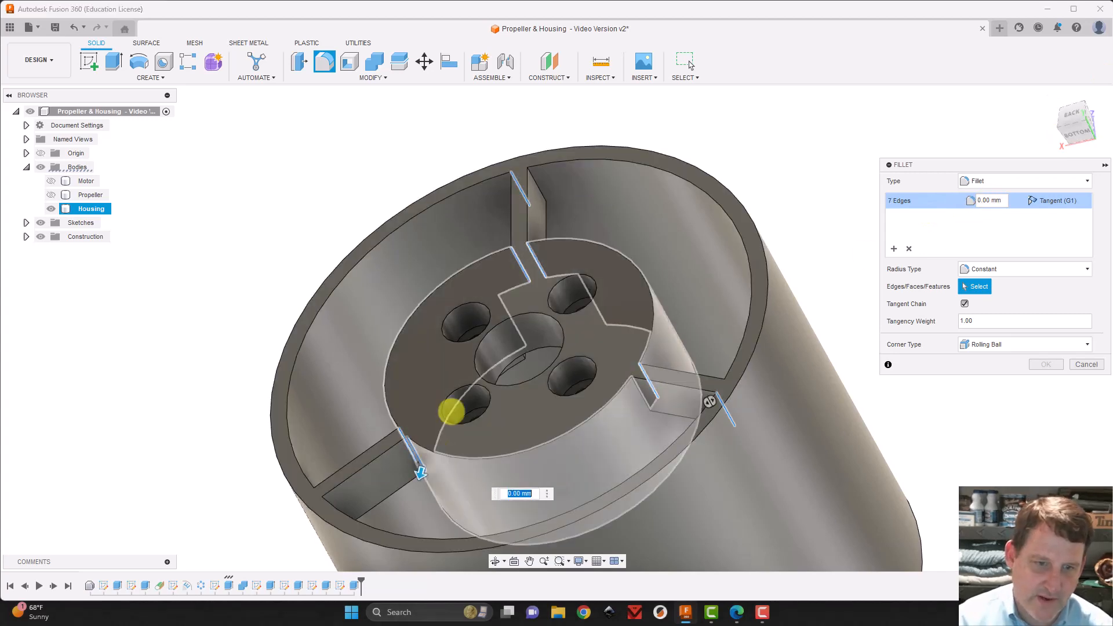
pyautogui.click(539, 181)
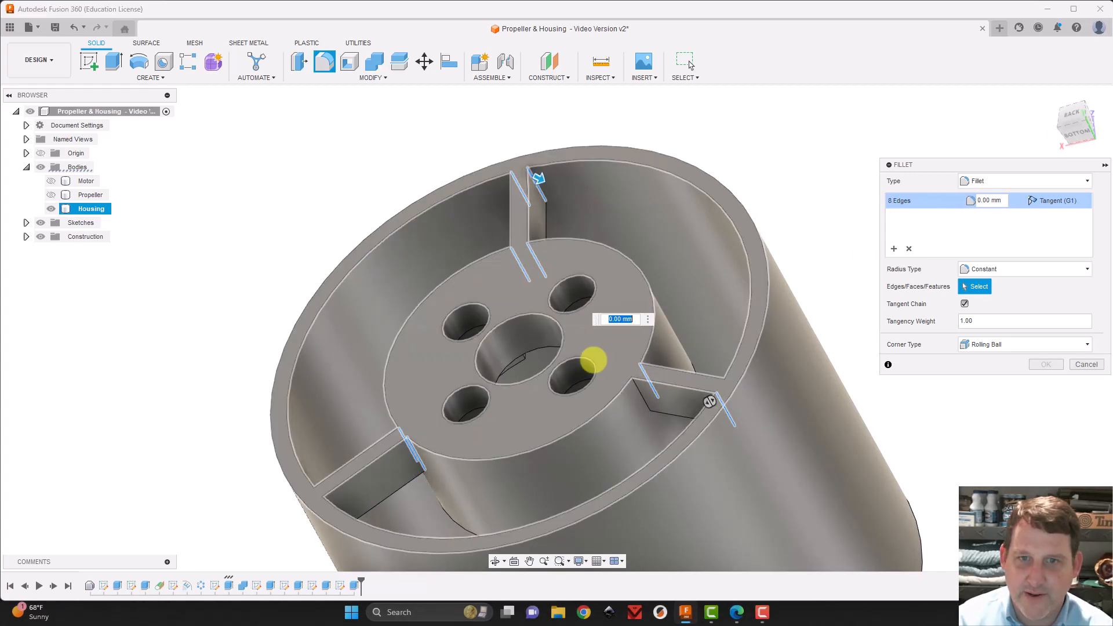
pyautogui.click(636, 391)
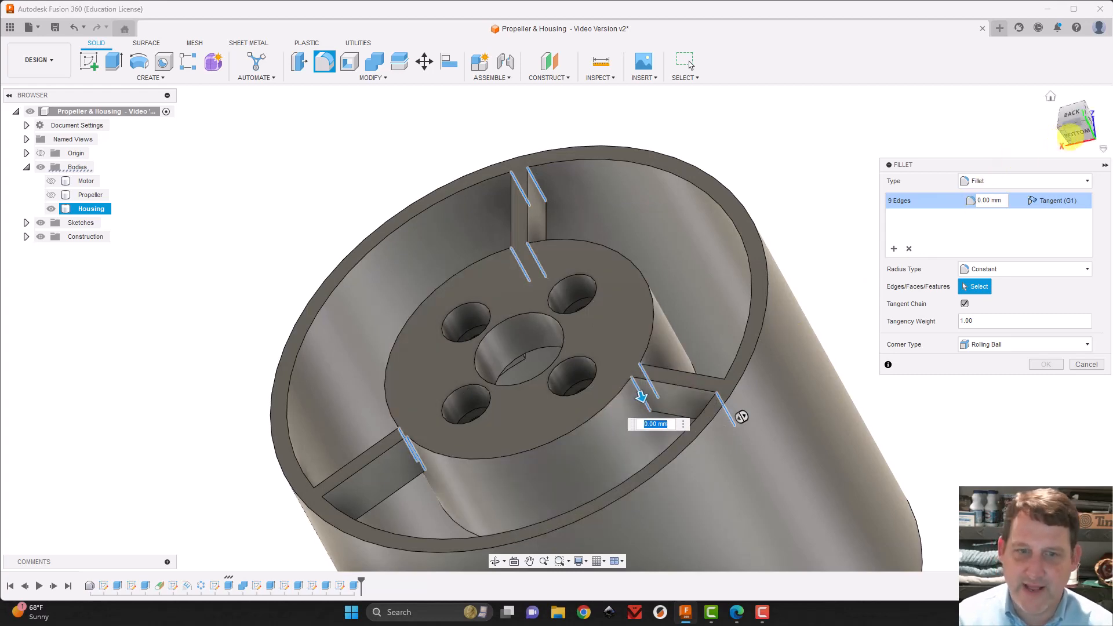
# Add the remaining side edges where the two lower struts meet the outer ring to the fillet selection
pyautogui.click(1072, 114)
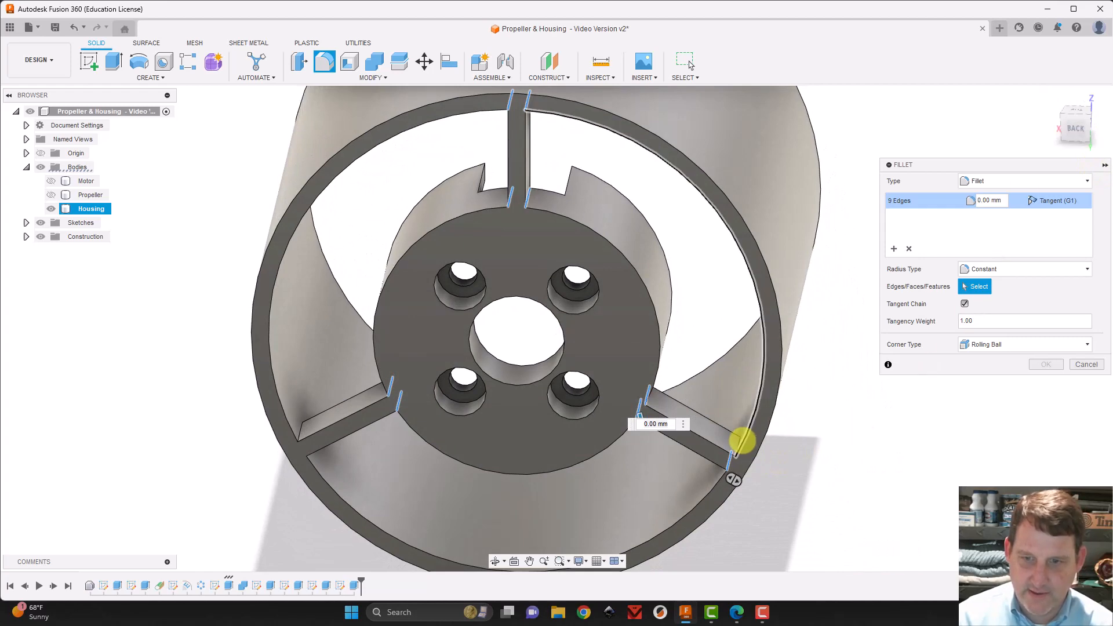
pyautogui.click(736, 443)
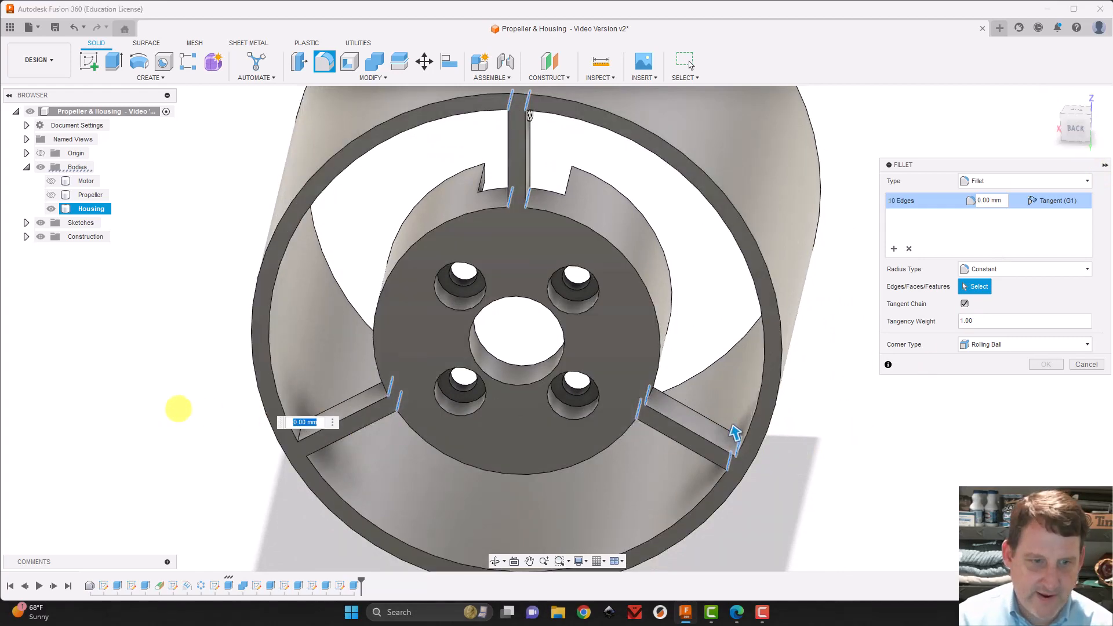
pyautogui.click(299, 429)
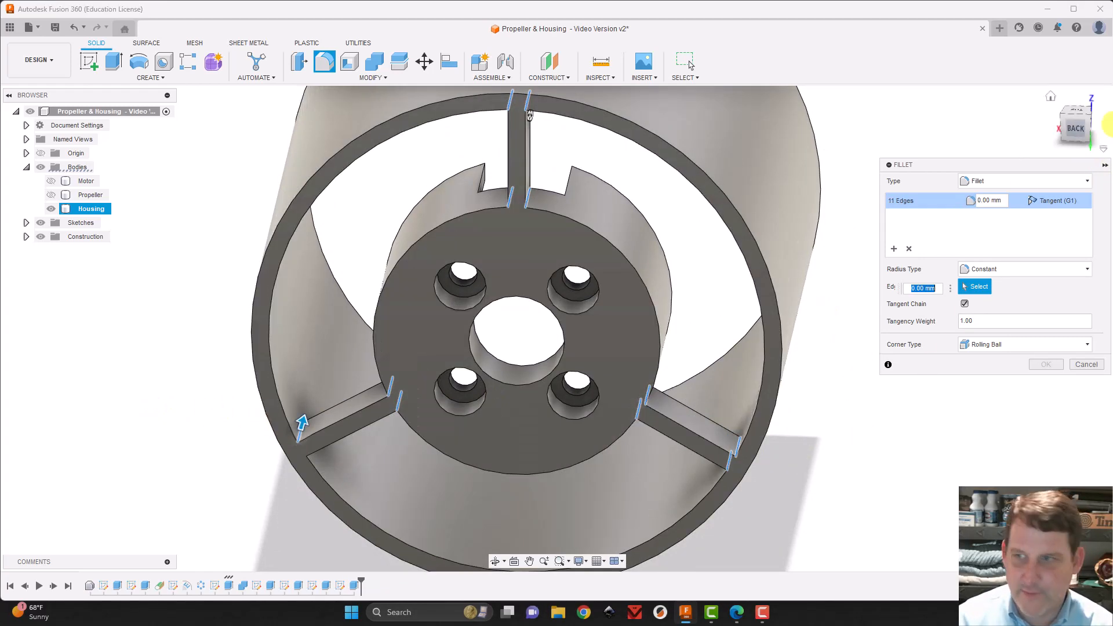
pyautogui.moveTo(1076, 115); pyautogui.dragTo(1053, 96)
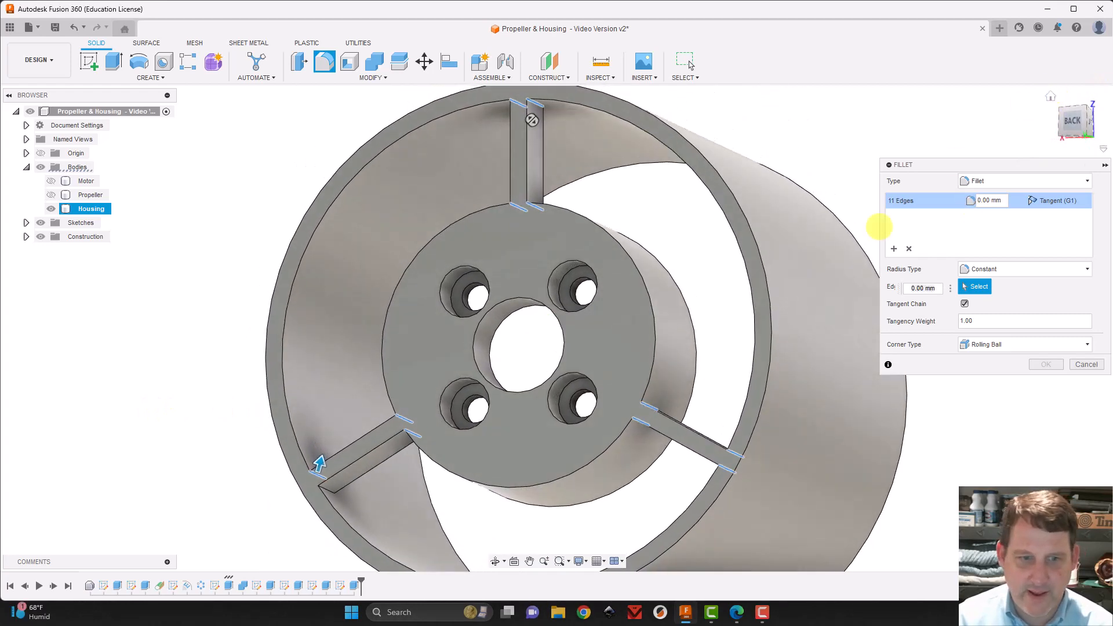
pyautogui.click(325, 502)
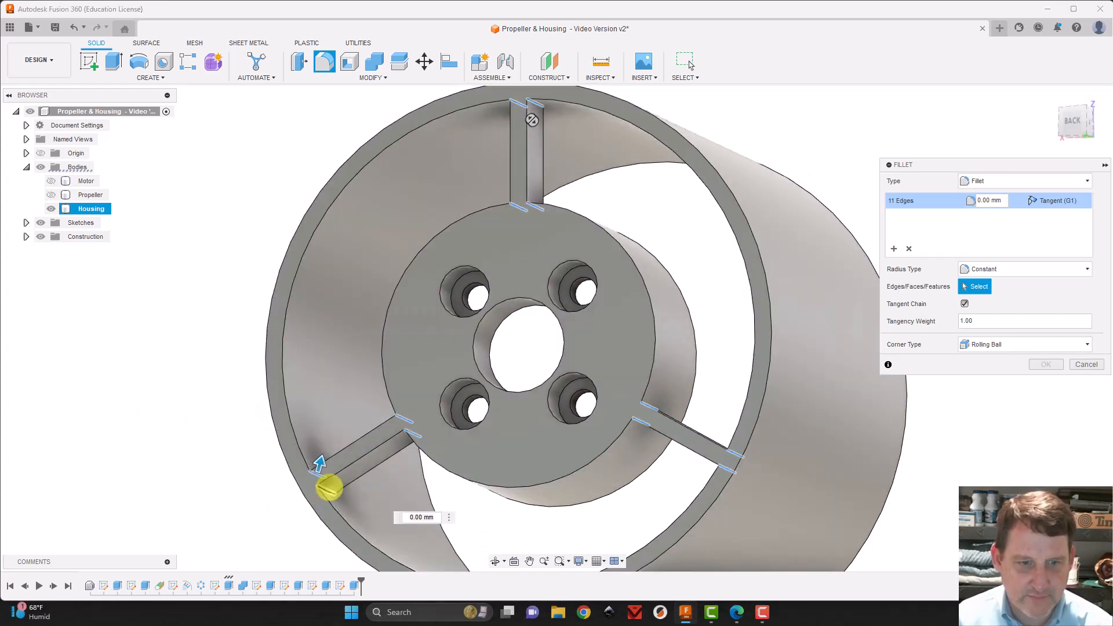
# Add the short front-side edges where the upper strut and both lower struts join the inside of the outer ring
pyautogui.moveTo(1068, 109); pyautogui.dragTo(588, 333)
pyautogui.click(606, 323)
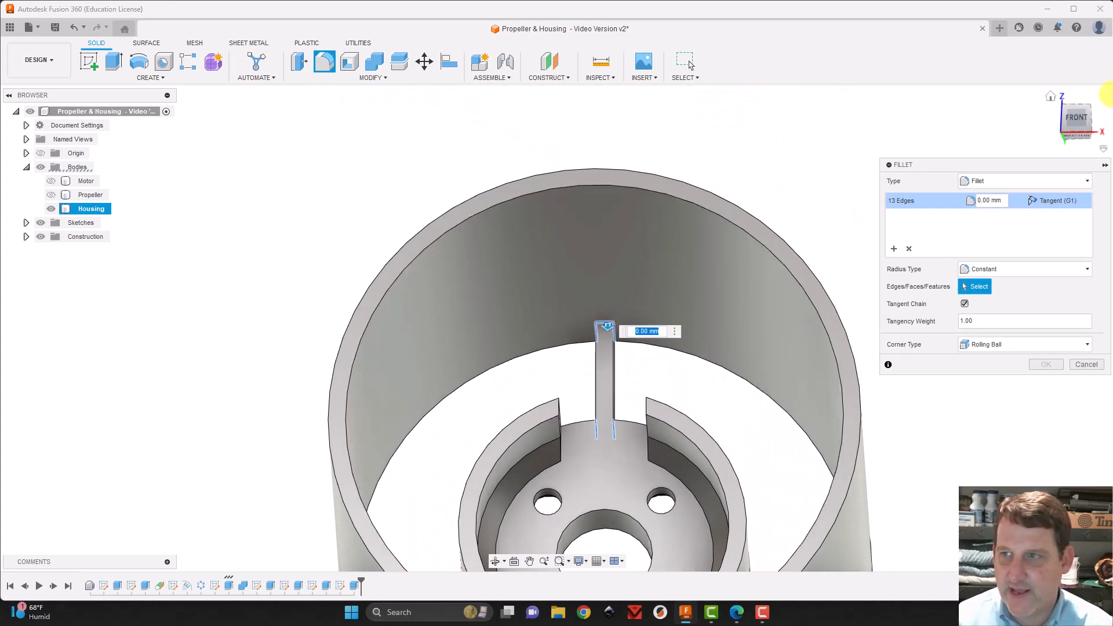
pyautogui.moveTo(1077, 116)
pyautogui.mouseDown()
pyautogui.moveTo(1010, 132)
pyautogui.moveTo(1027, 129)
pyautogui.mouseUp()
pyautogui.click(1050, 96)
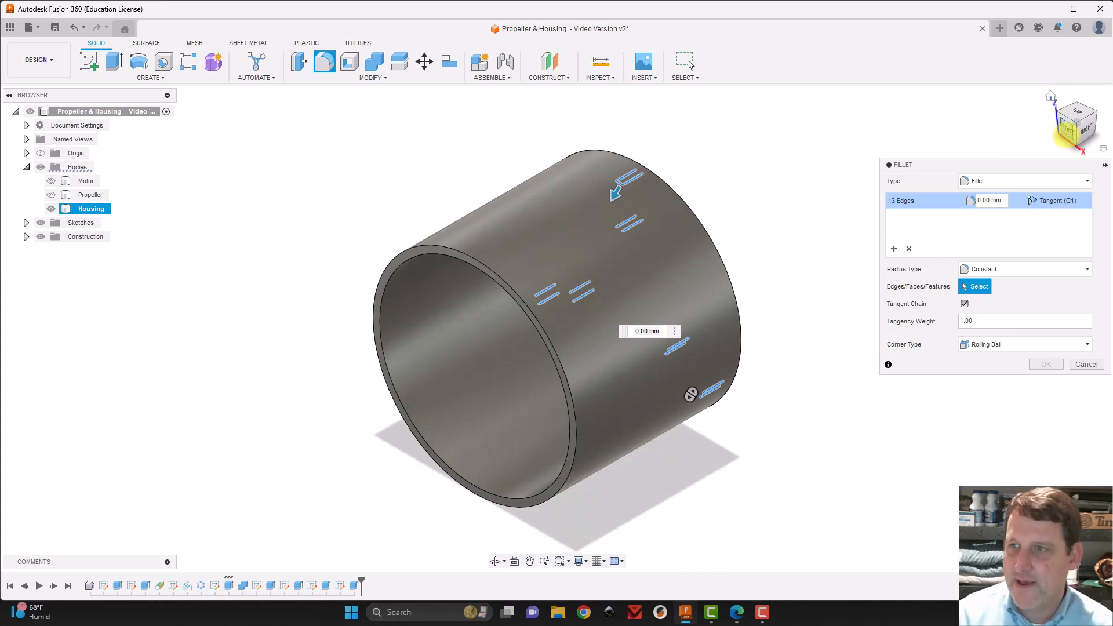
pyautogui.click(1065, 133)
pyautogui.scroll(4, 428, 359)
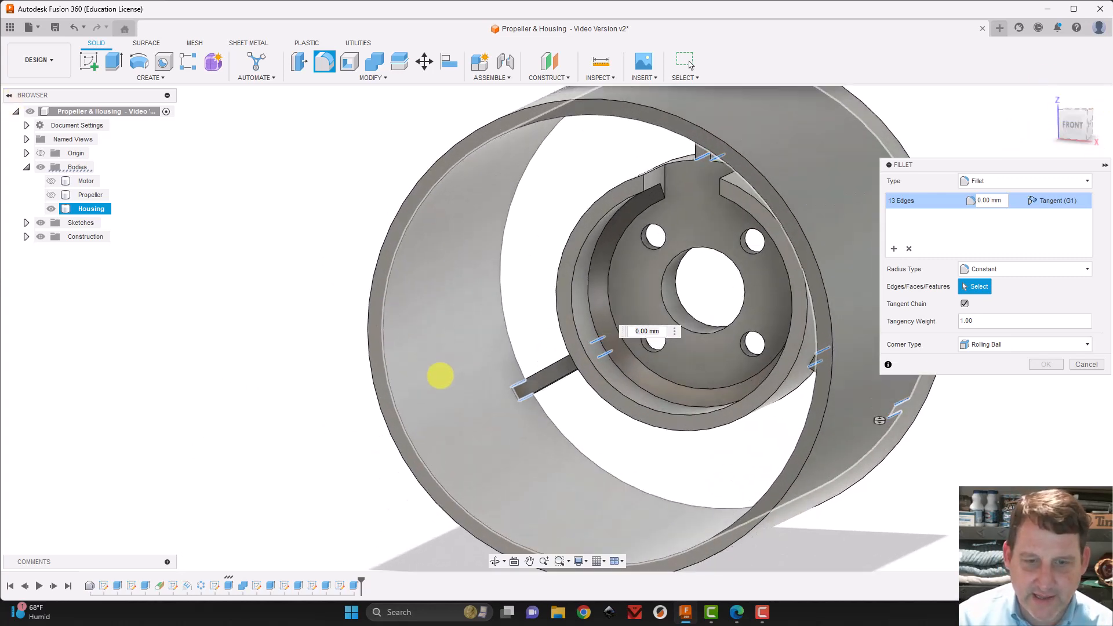
pyautogui.scroll(3, 489, 380)
pyautogui.click(552, 396)
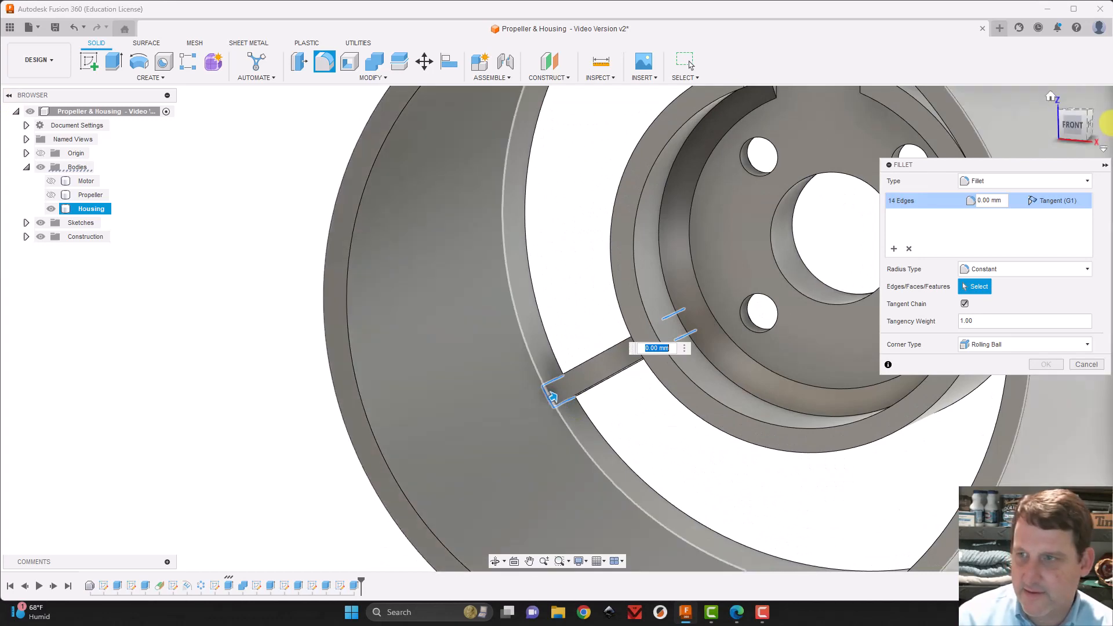
pyautogui.moveTo(1083, 121); pyautogui.dragTo(65, 117)
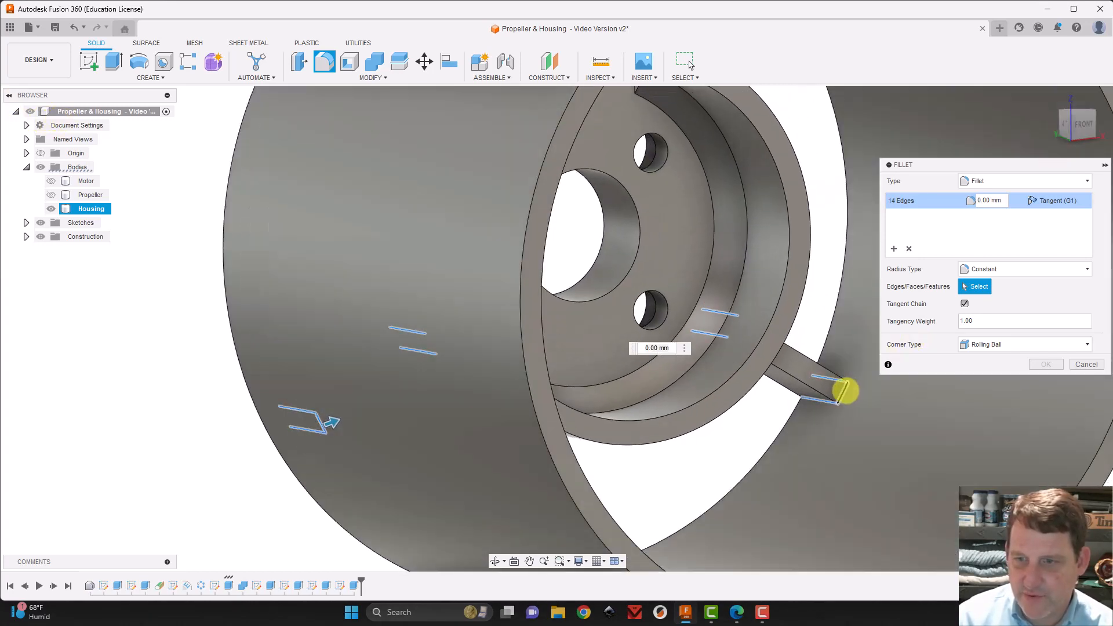
pyautogui.click(845, 390)
pyautogui.scroll(-4, 823, 427)
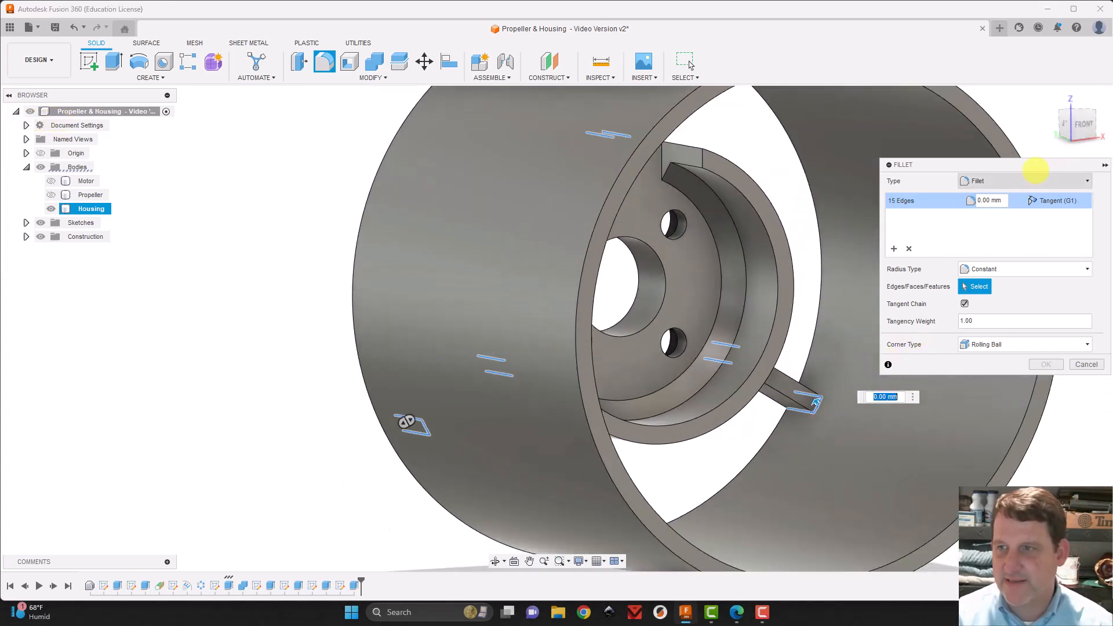
# Add the short front-side edges where the two lower struts join the hub's outer wall to the fillet selection
pyautogui.click(1072, 120)
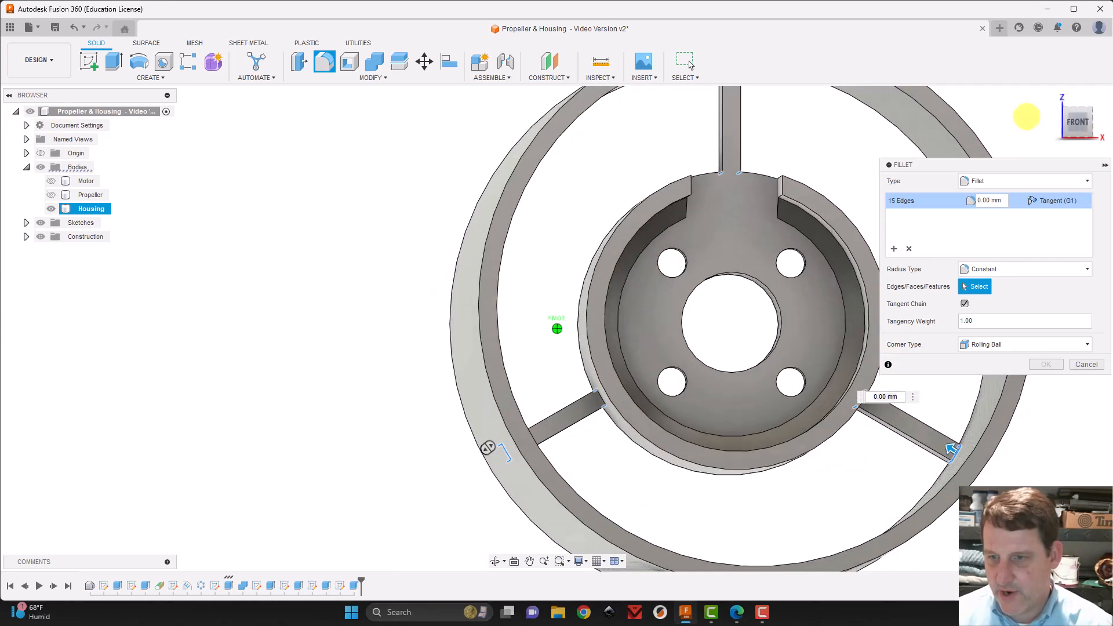
pyautogui.scroll(5, 889, 420)
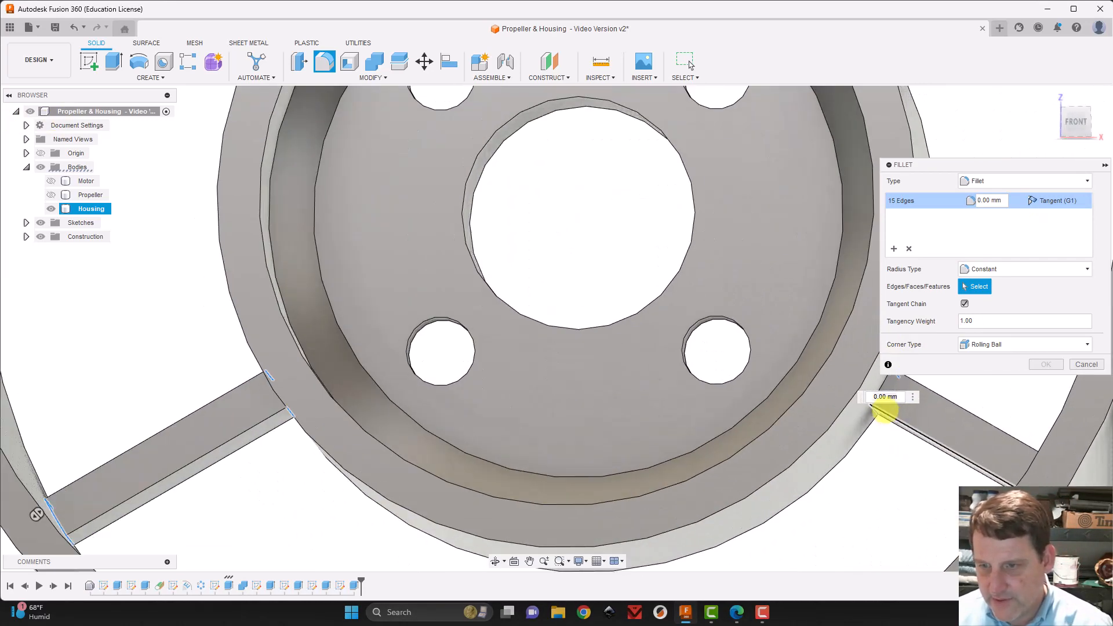
pyautogui.click(886, 378)
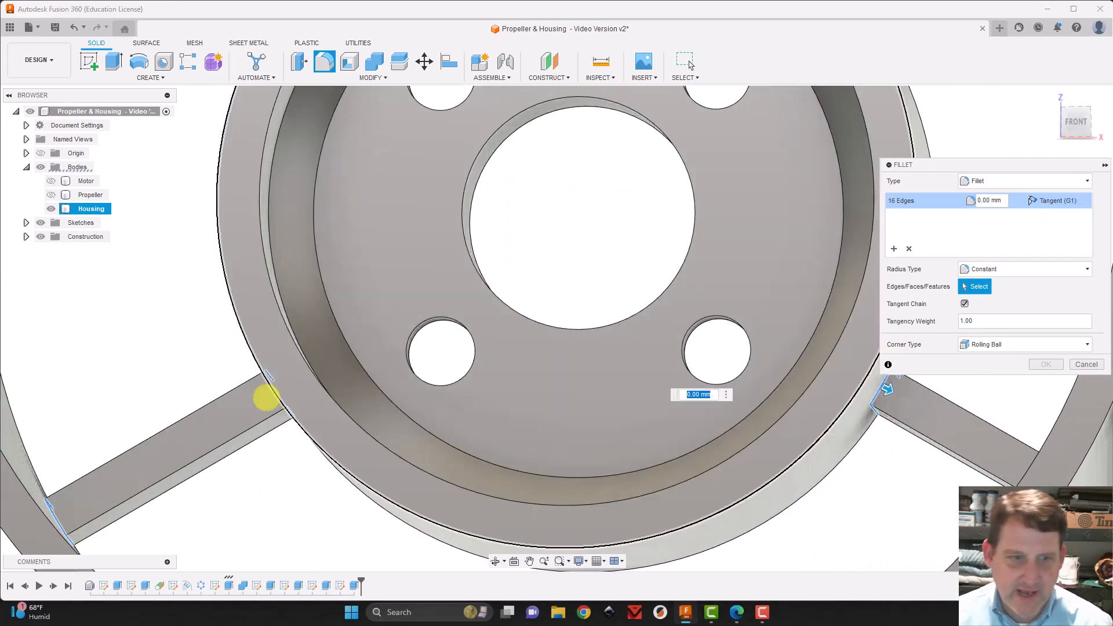
pyautogui.moveTo(1079, 107)
pyautogui.mouseDown()
pyautogui.moveTo(1099, 110)
pyautogui.moveTo(1090, 114)
pyautogui.mouseUp()
pyautogui.click(1091, 115)
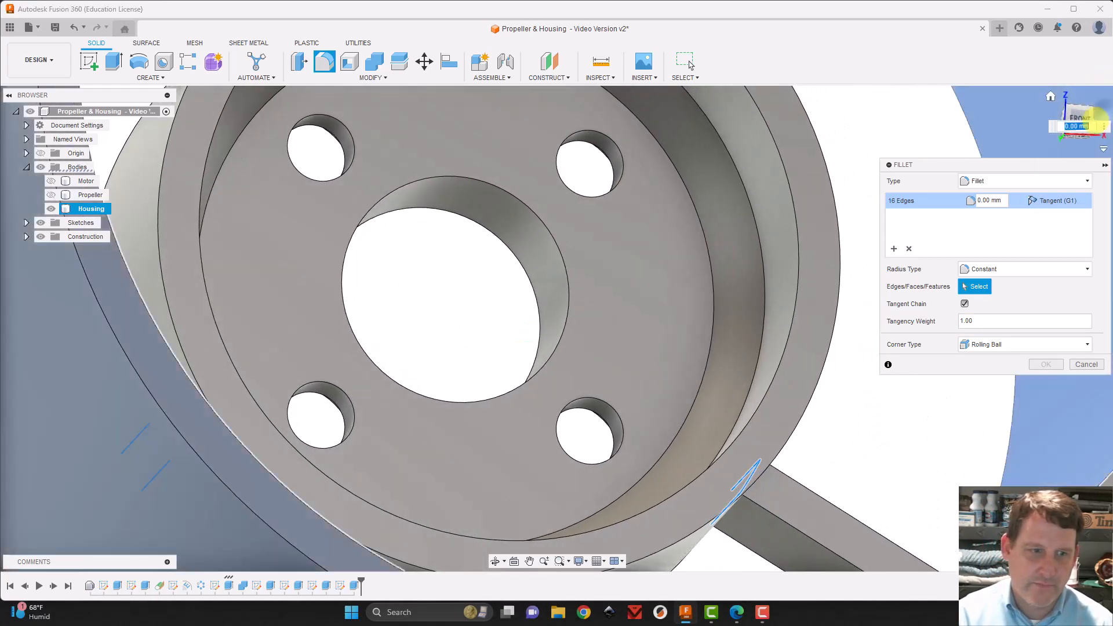
pyautogui.scroll(-3, 251, 459)
pyautogui.click(910, 141)
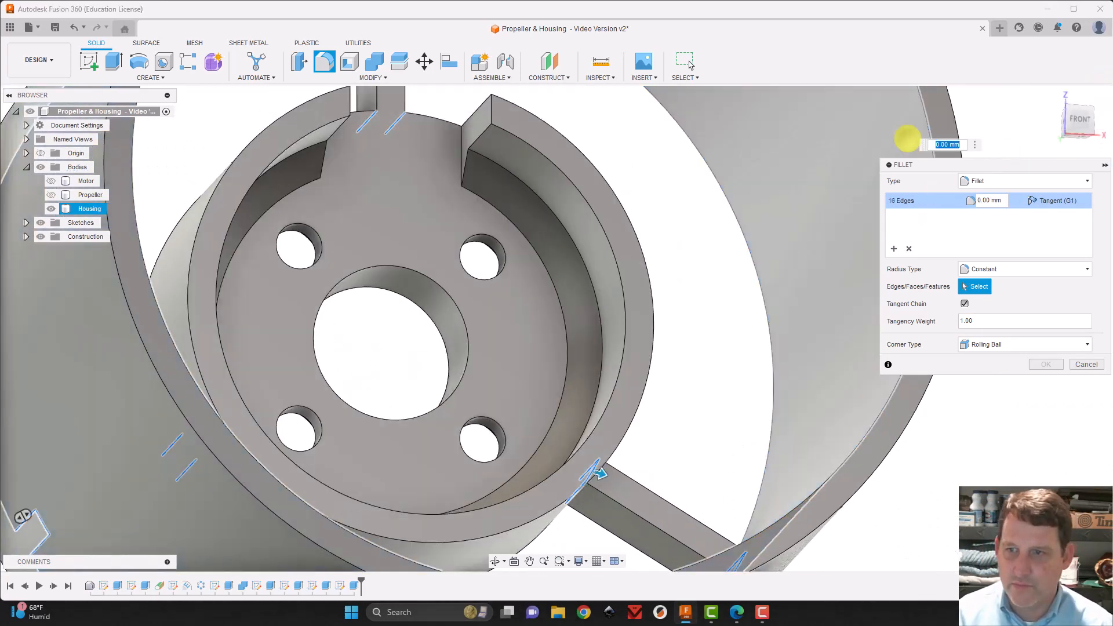
pyautogui.click(1079, 116)
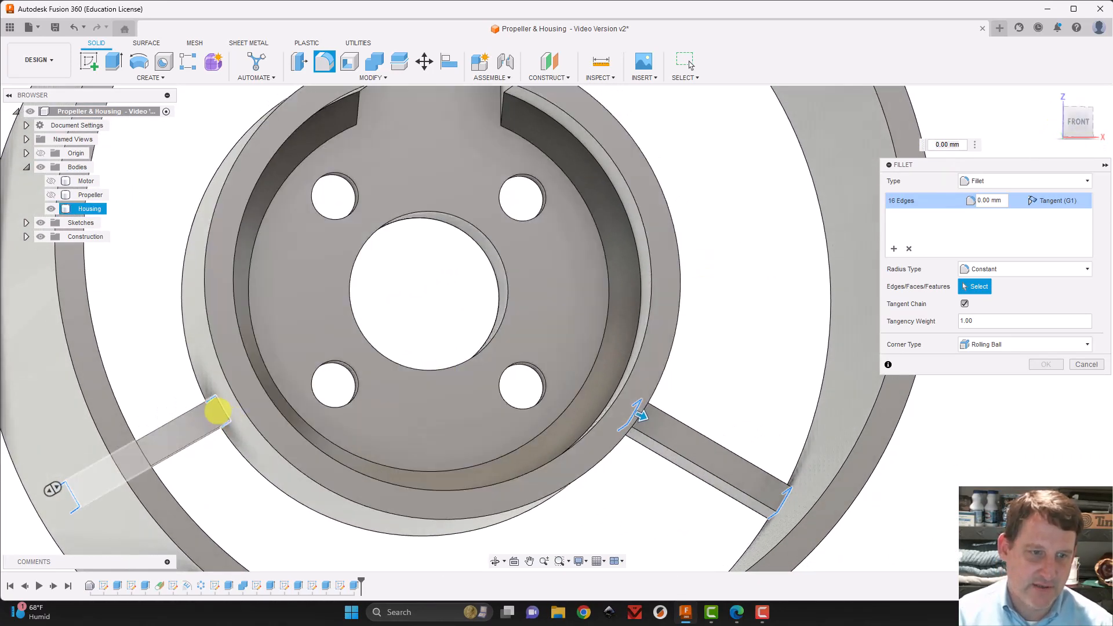
pyautogui.click(223, 404)
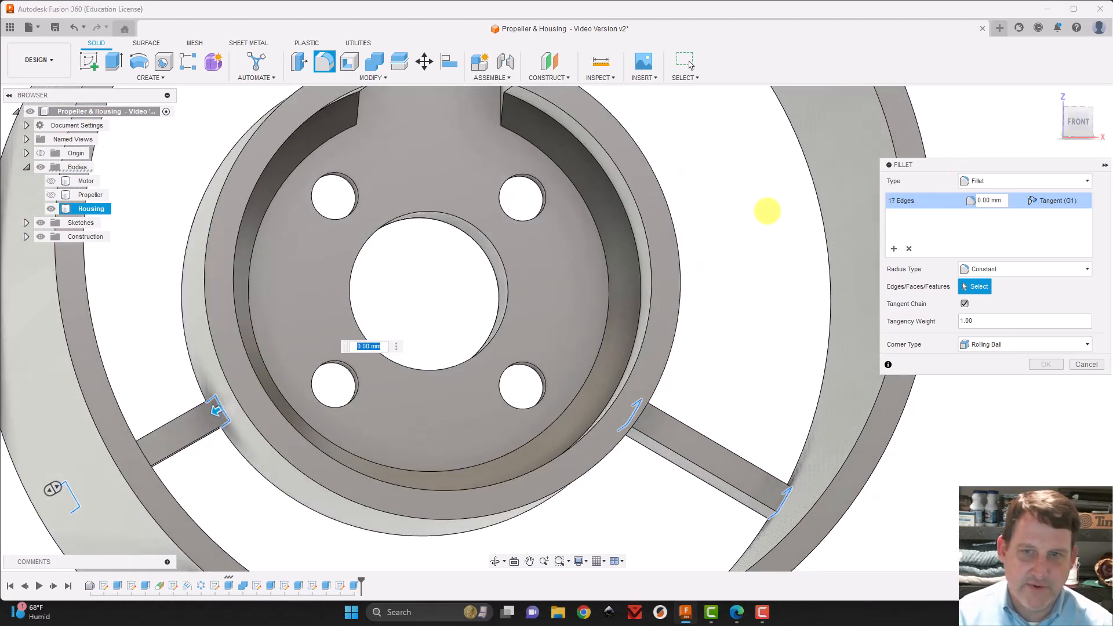
# Set the constant fillet radius of the selected strut edges to 2 mm
pyautogui.scroll(-3, 765, 210)
pyautogui.moveTo(765, 211); pyautogui.dragTo(765, 337, button='middle')
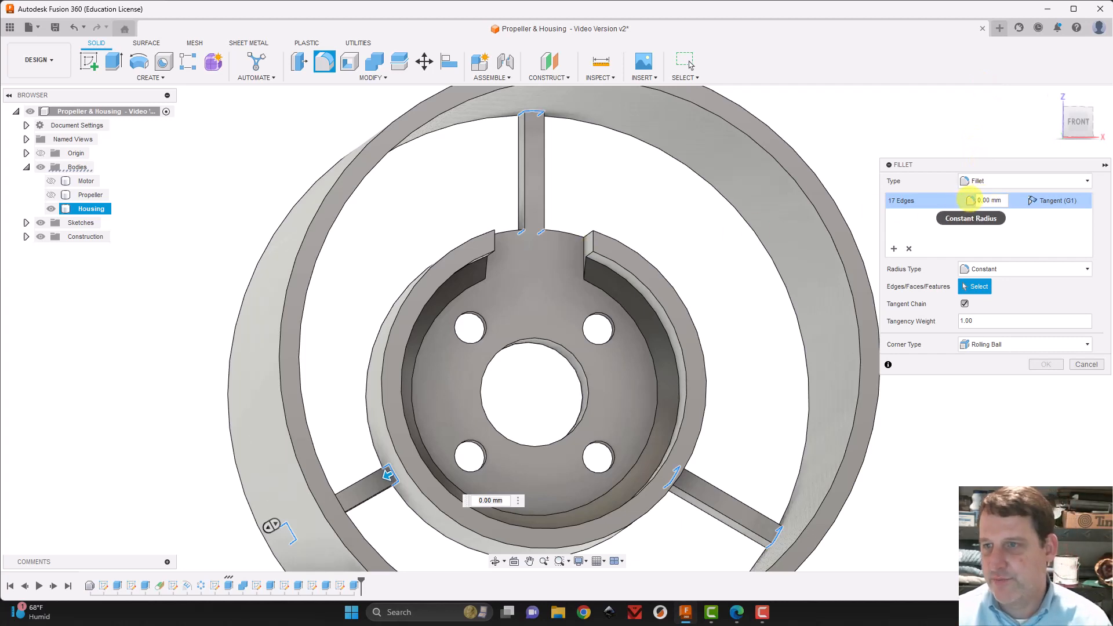
pyautogui.click(980, 198)
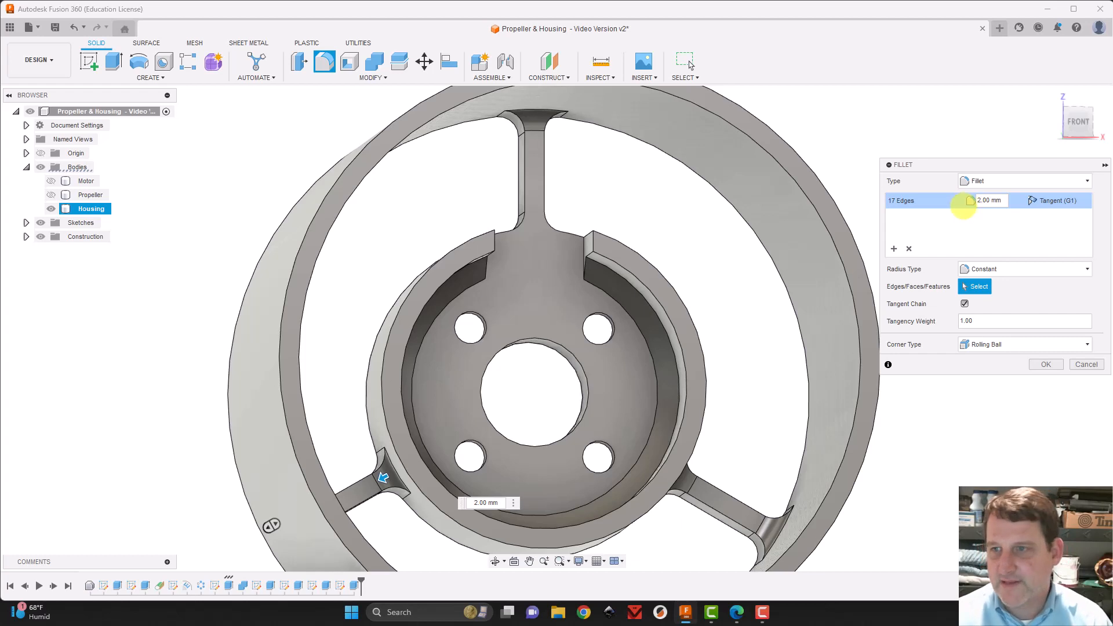
# Change the radius of the selected strut edges to 1 mm and apply the fillet
pyautogui.click(980, 200)
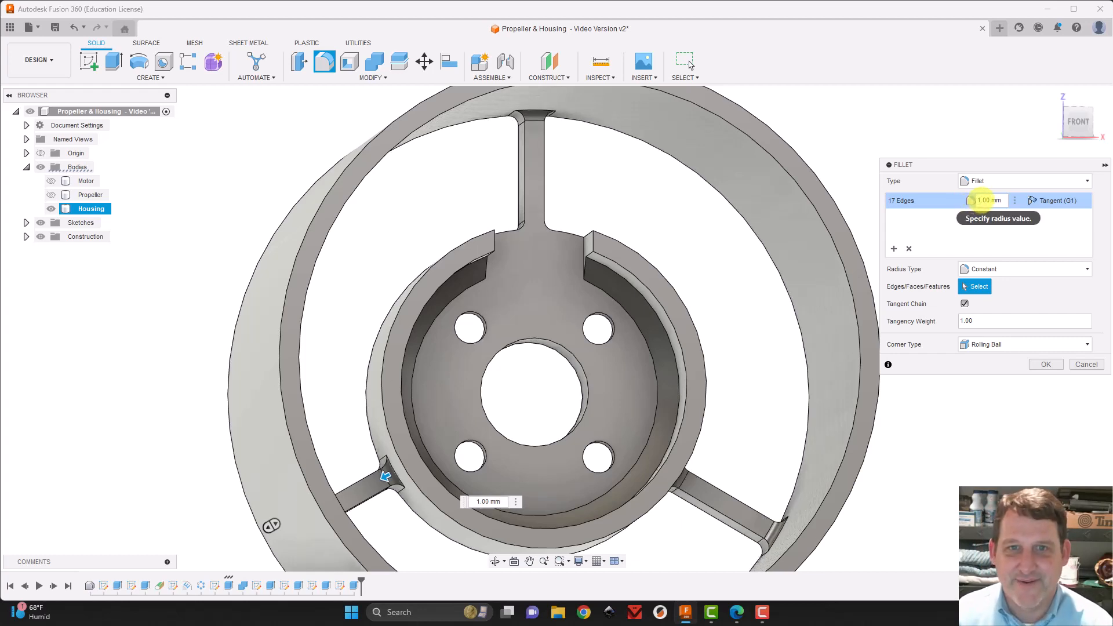
pyautogui.press('Return')
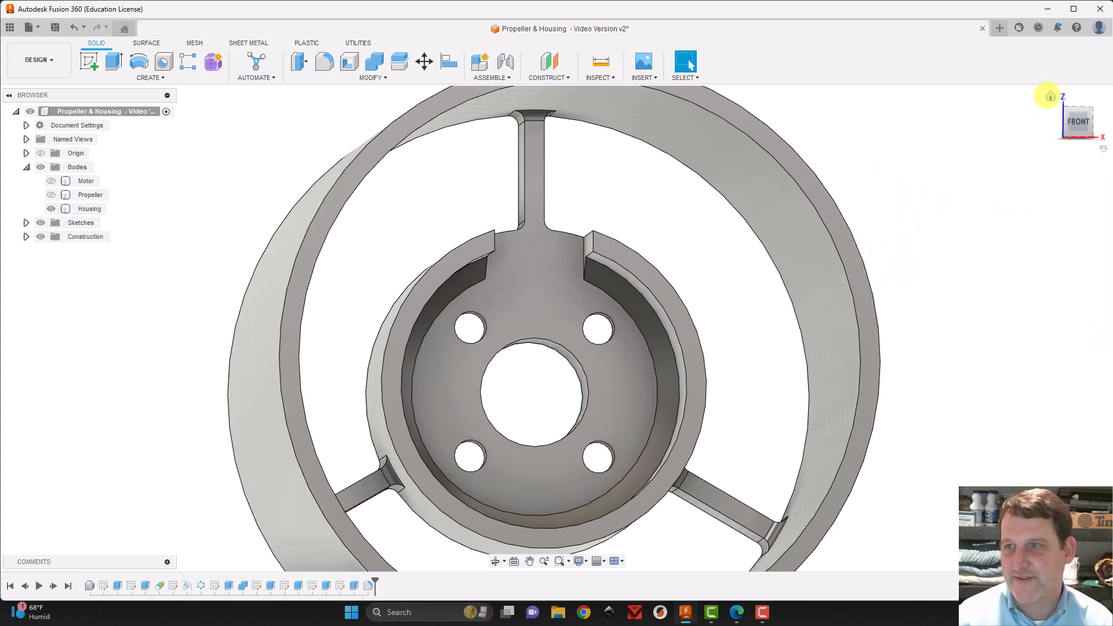
pyautogui.click(1050, 96)
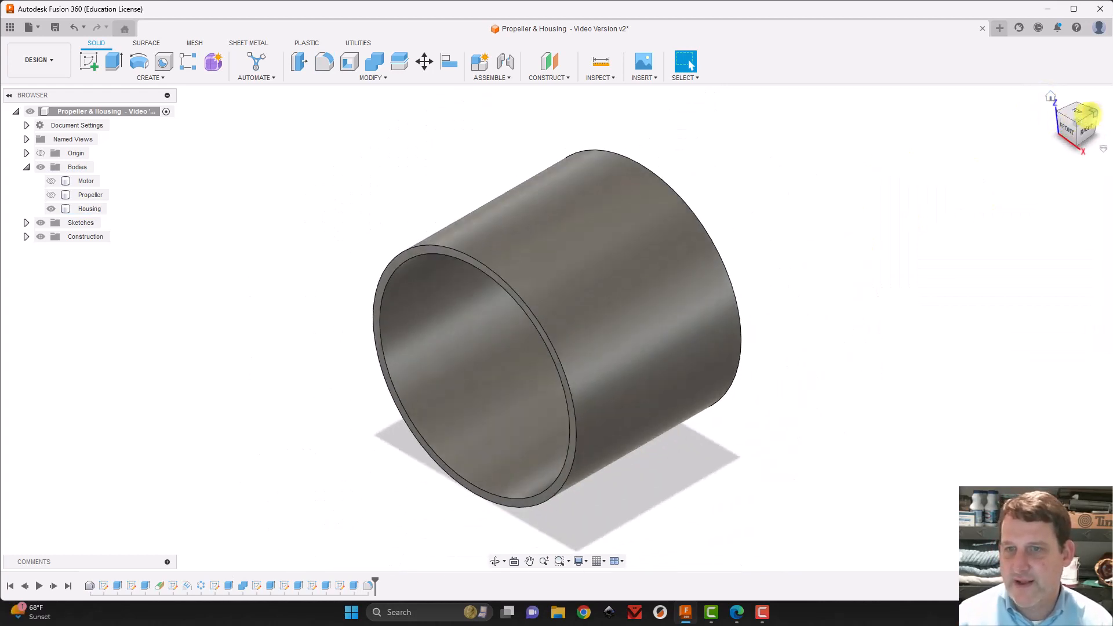
pyautogui.click(1089, 113)
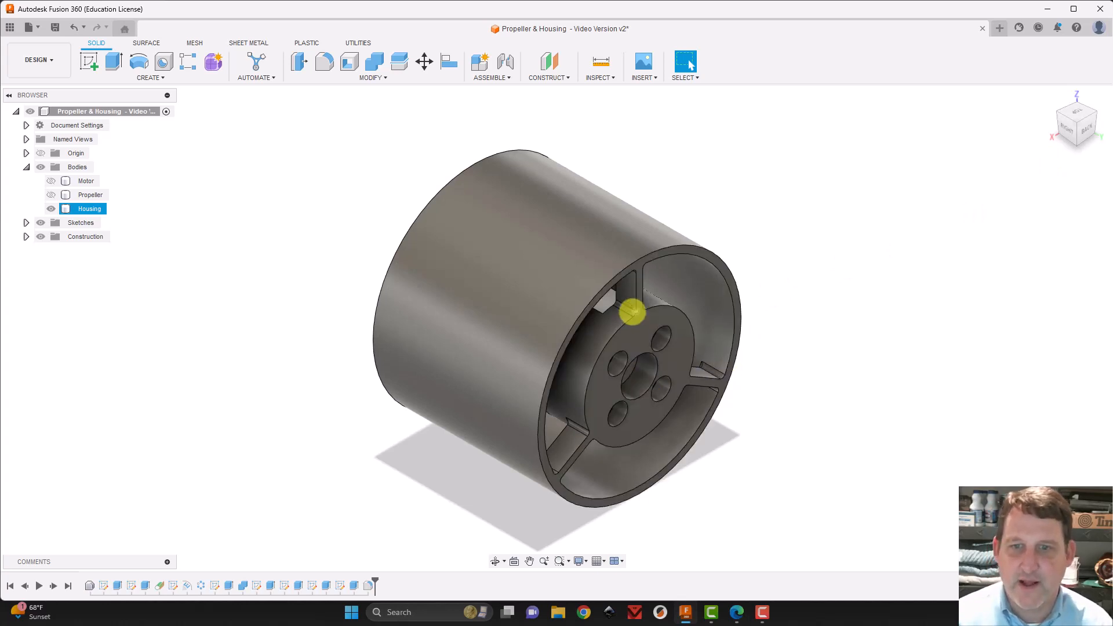
# Apply the glossy black appearance already used in this design to the housing body
pyautogui.click(1050, 96)
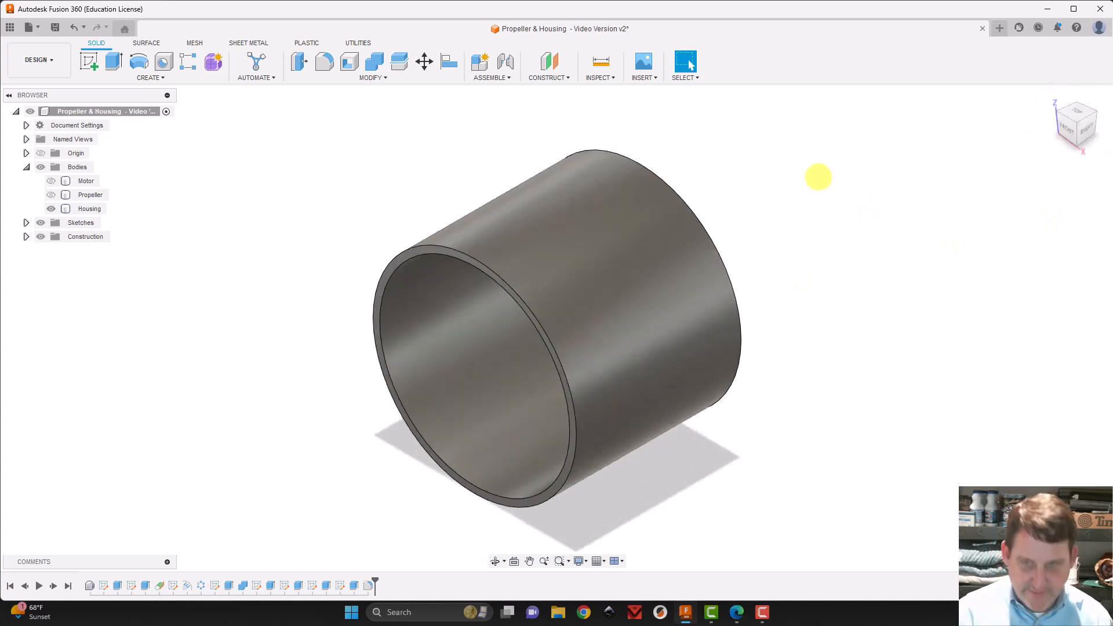
pyautogui.press('a')
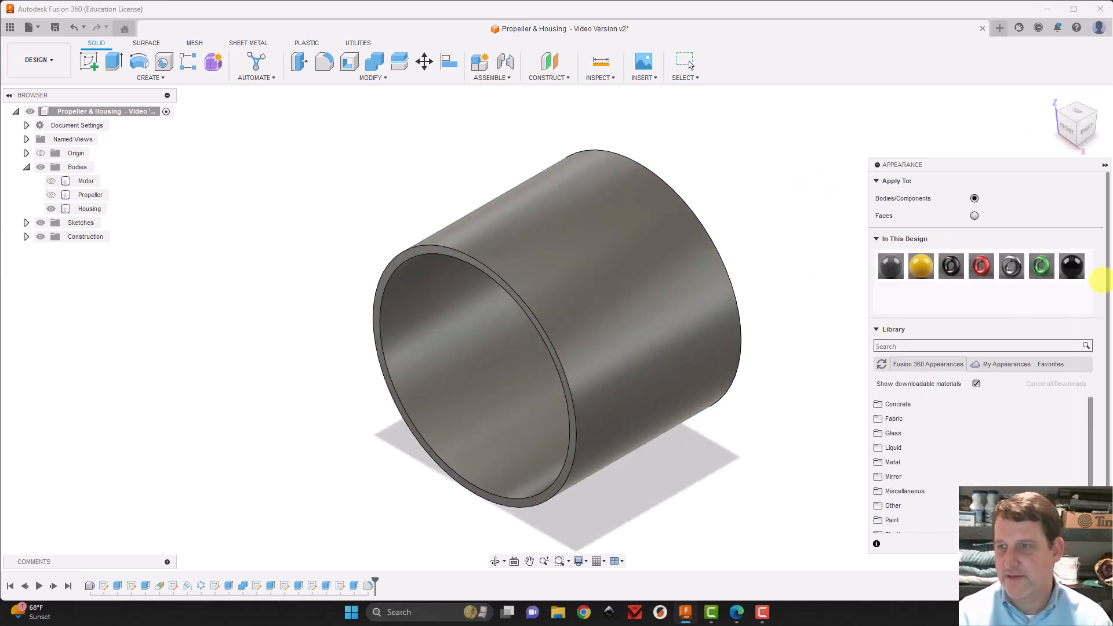
pyautogui.moveTo(1070, 267); pyautogui.dragTo(649, 364)
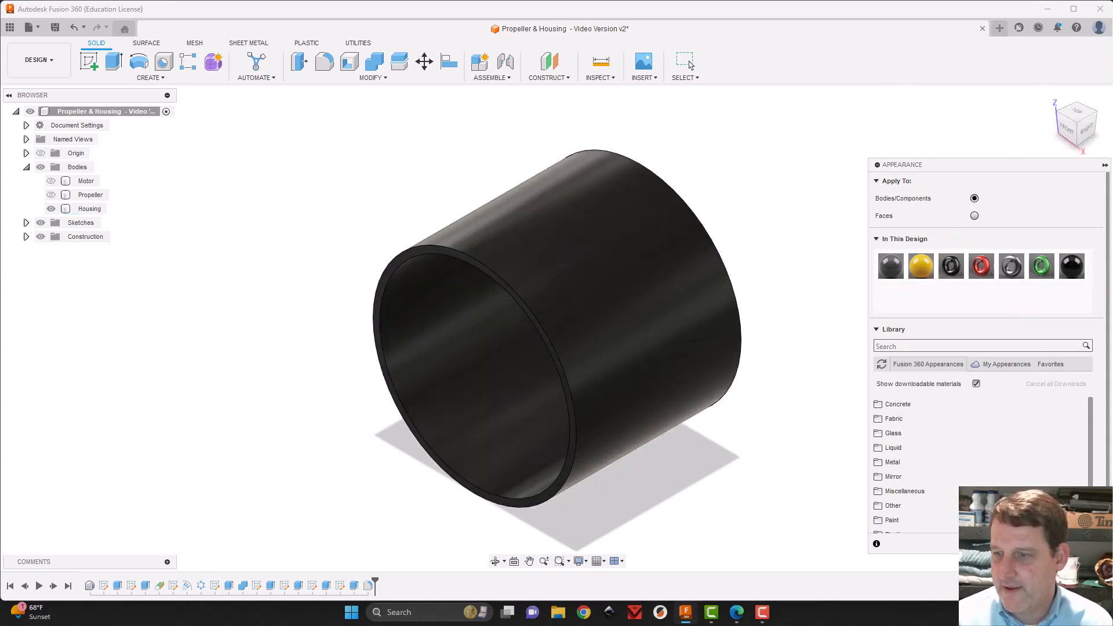
pyautogui.click(1085, 544)
# Show the Motor and Propeller bodies together with the housing and view the assembly from the strut side
pyautogui.click(51, 181)
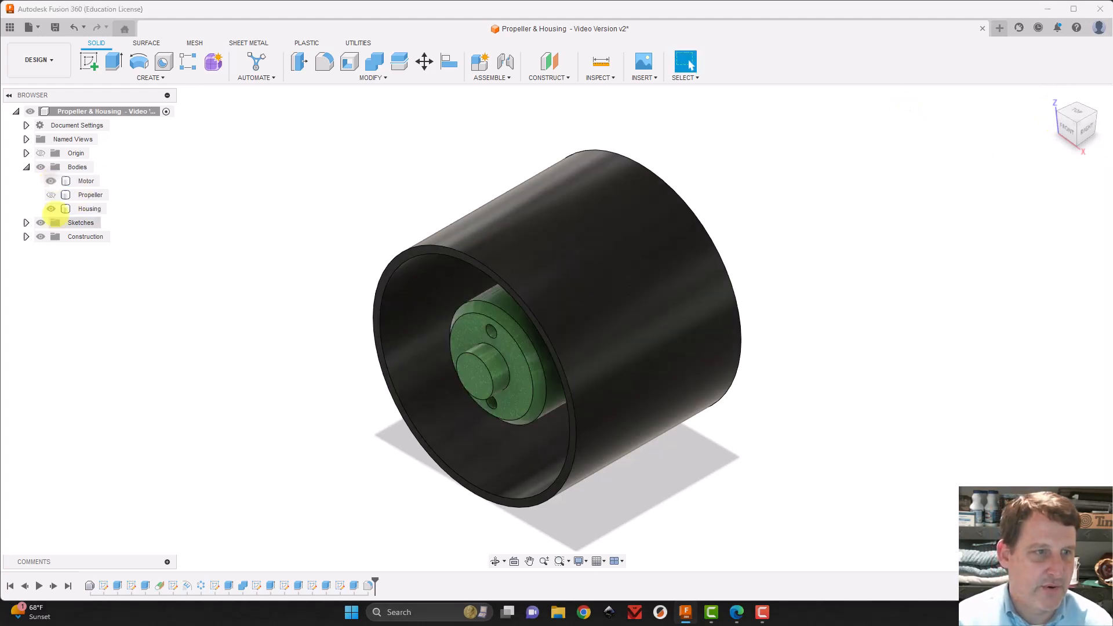
pyautogui.click(51, 195)
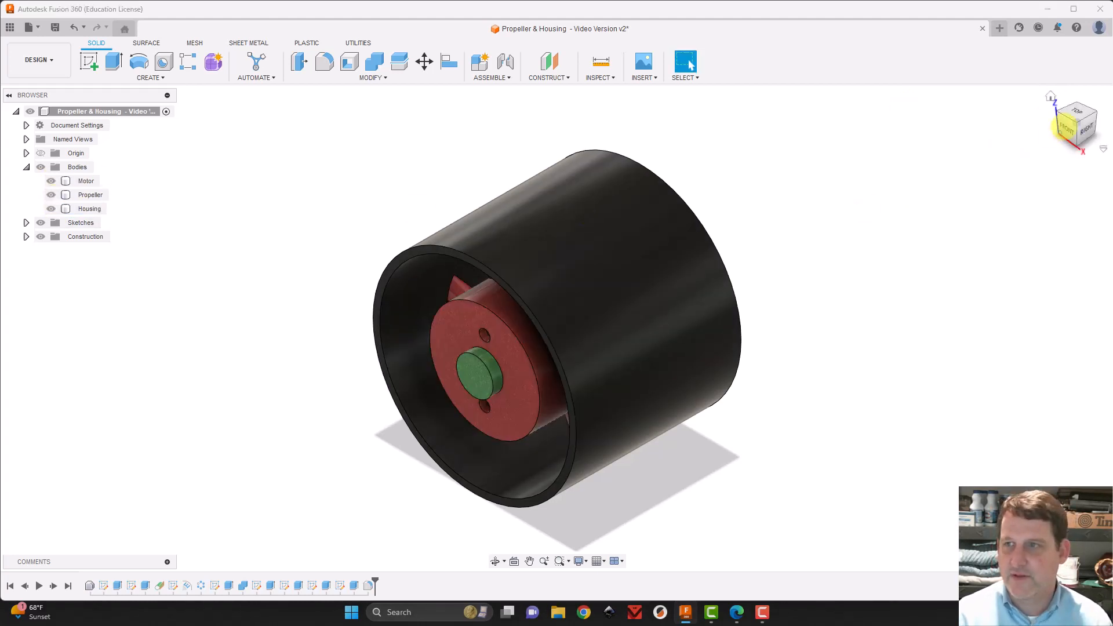
pyautogui.click(1067, 129)
pyautogui.moveTo(82, 111)
pyautogui.mouseDown()
pyautogui.moveTo(82, 82)
pyautogui.moveTo(0, 101)
pyautogui.mouseUp()
pyautogui.moveTo(1078, 124); pyautogui.dragTo(1068, 127)
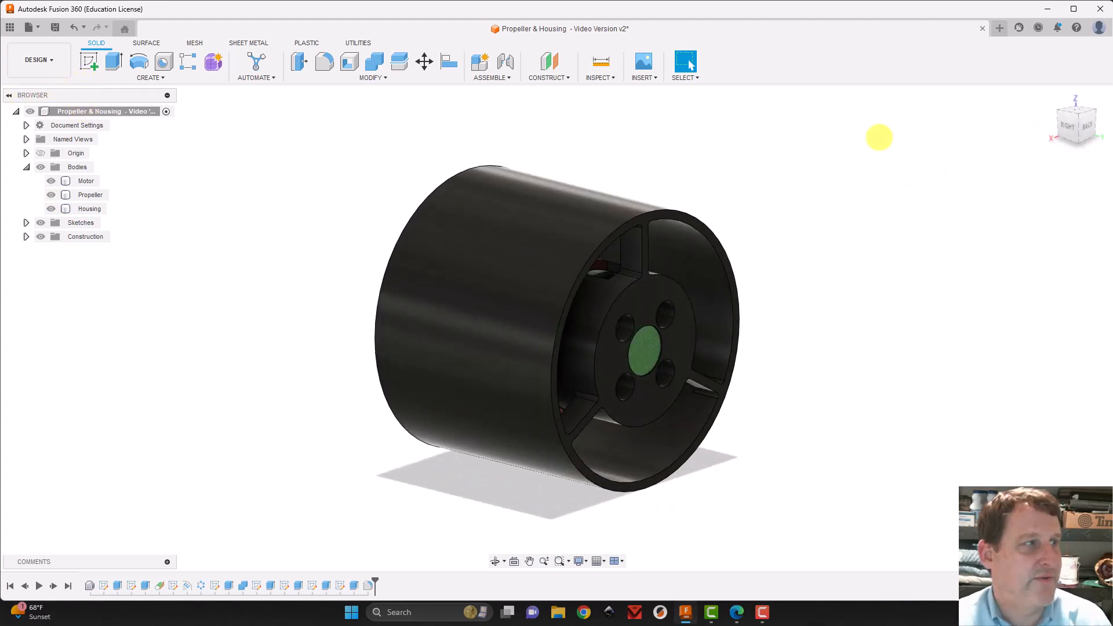
pyautogui.click(630, 202)
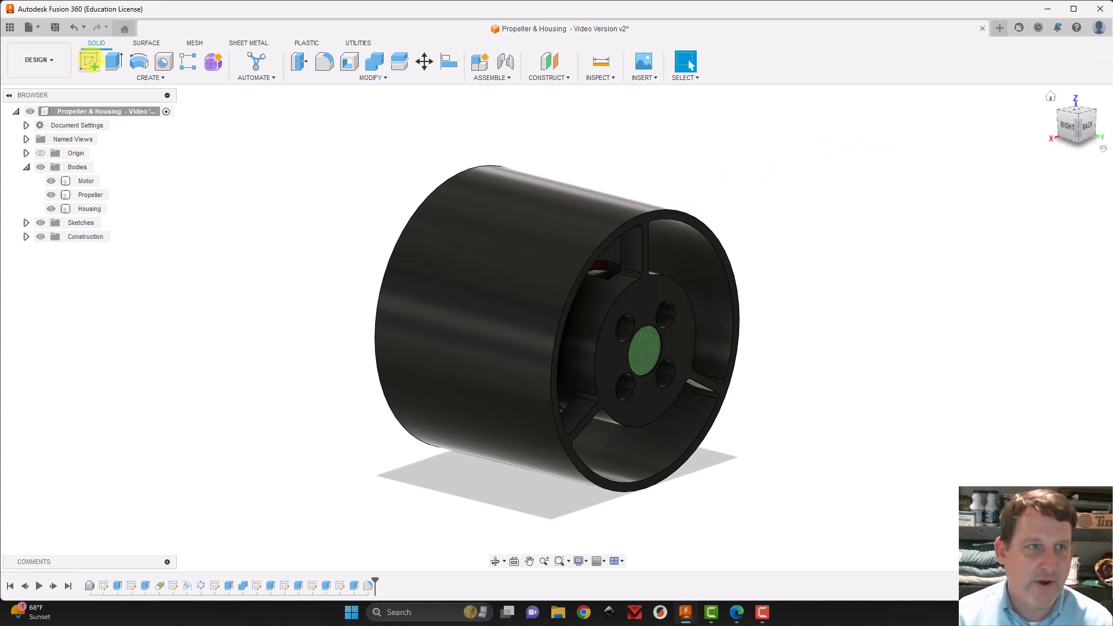
# Construct a plane tangent to the housing's outer cylindrical face at 0 degrees, directly above the upper strut
pyautogui.click(89, 61)
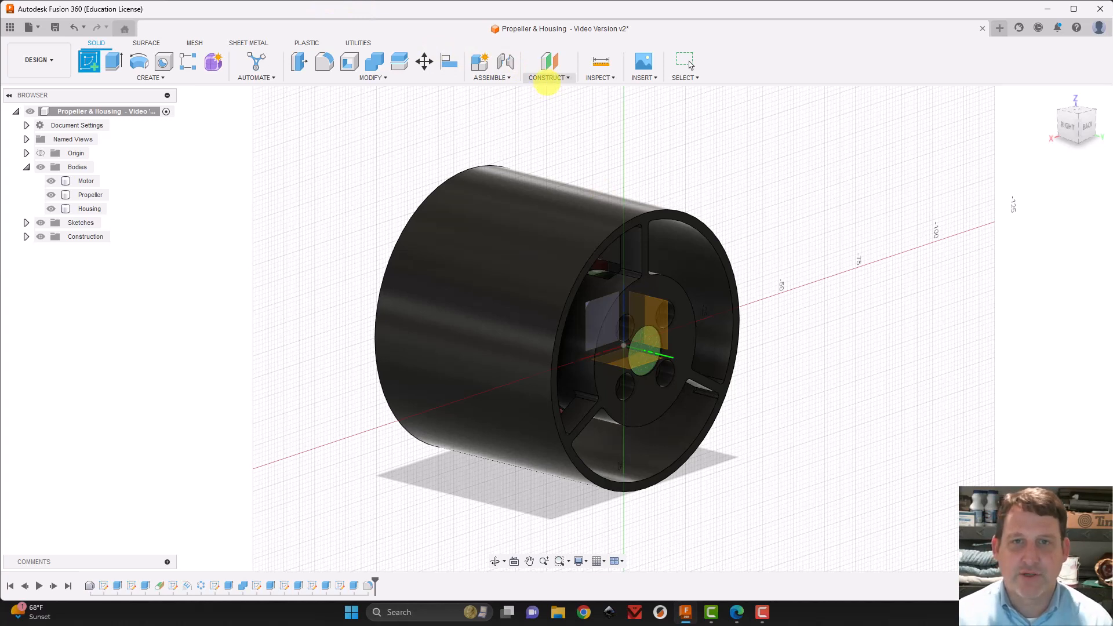
pyautogui.click(547, 78)
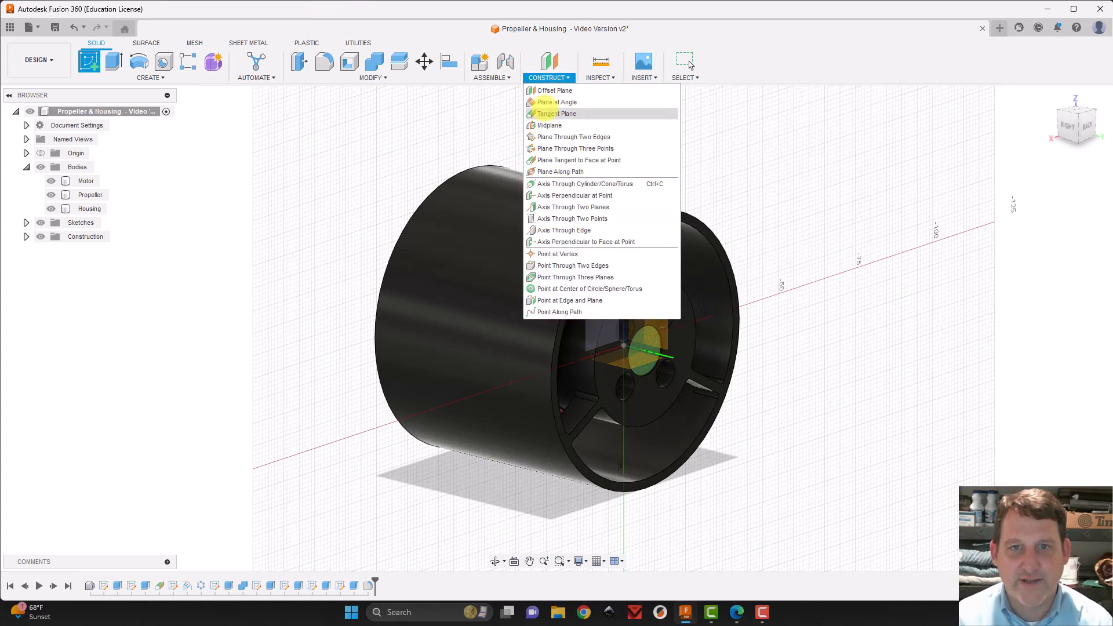
pyautogui.click(546, 113)
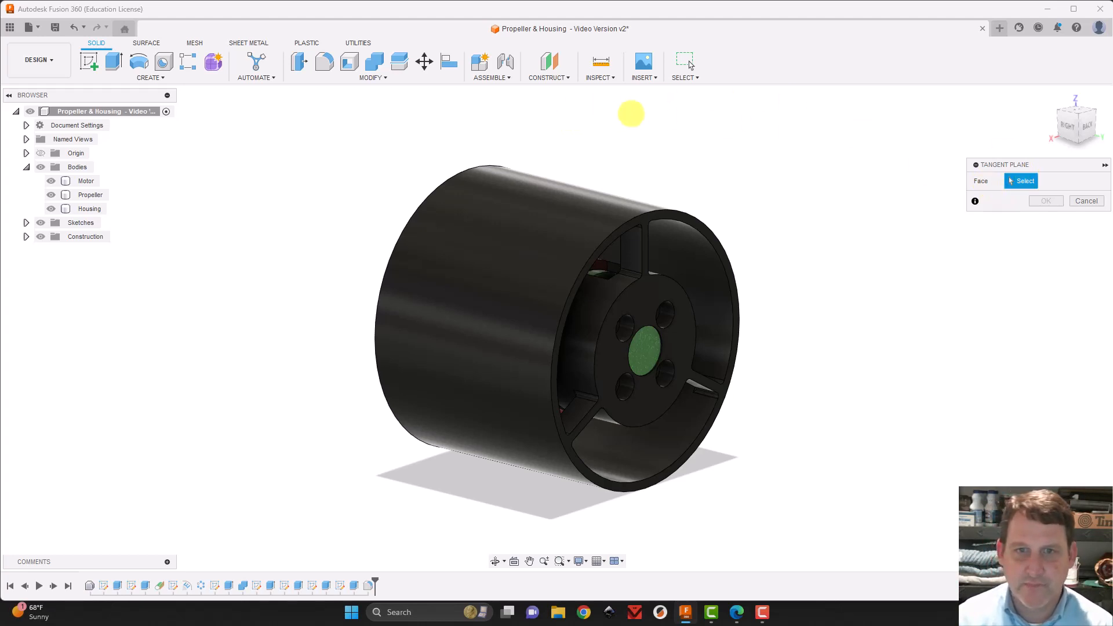
pyautogui.click(560, 201)
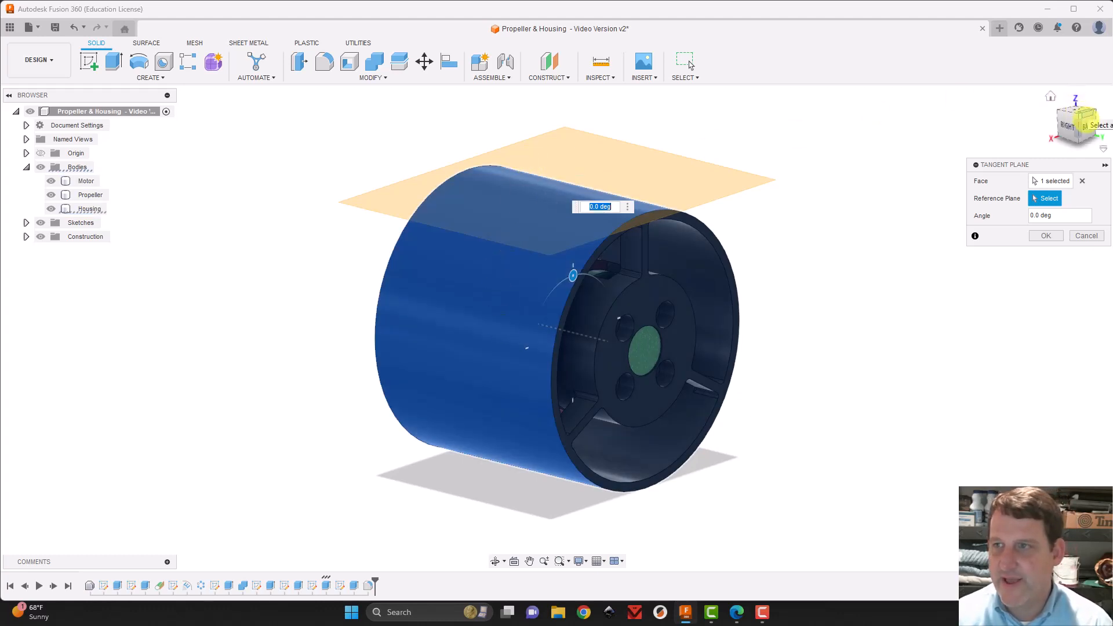
pyautogui.click(1082, 120)
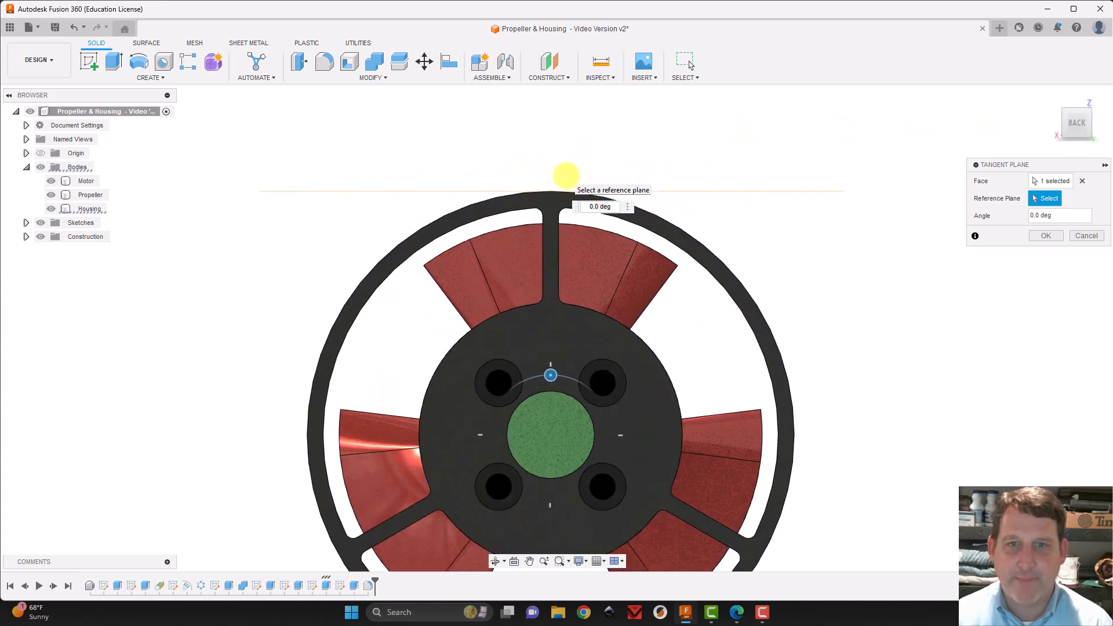
pyautogui.scroll(5, 566, 175)
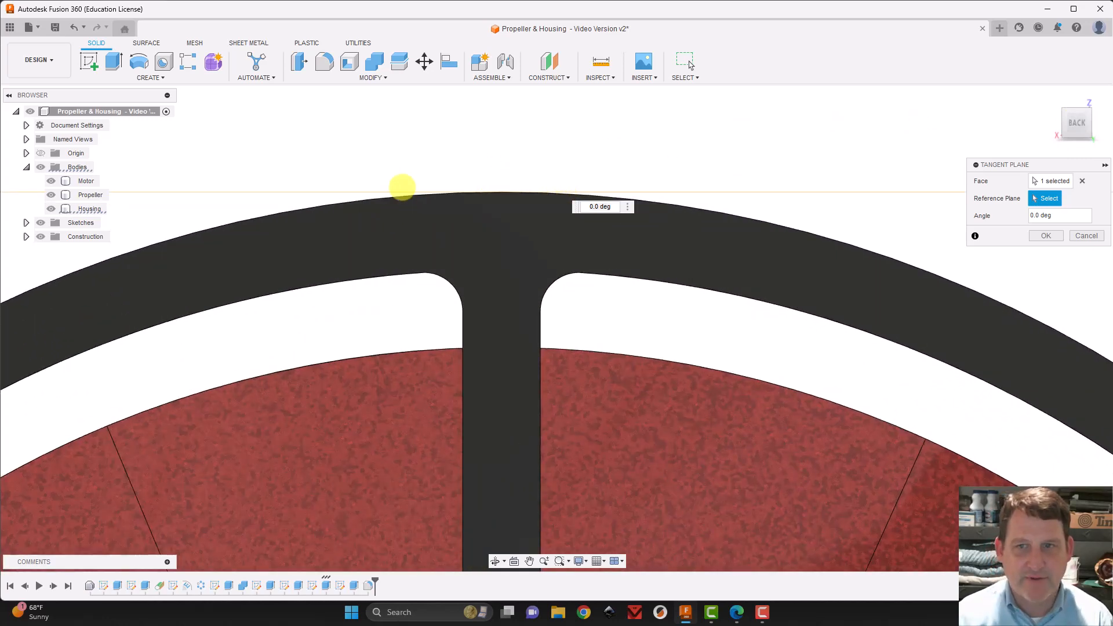
pyautogui.scroll(-6, 493, 229)
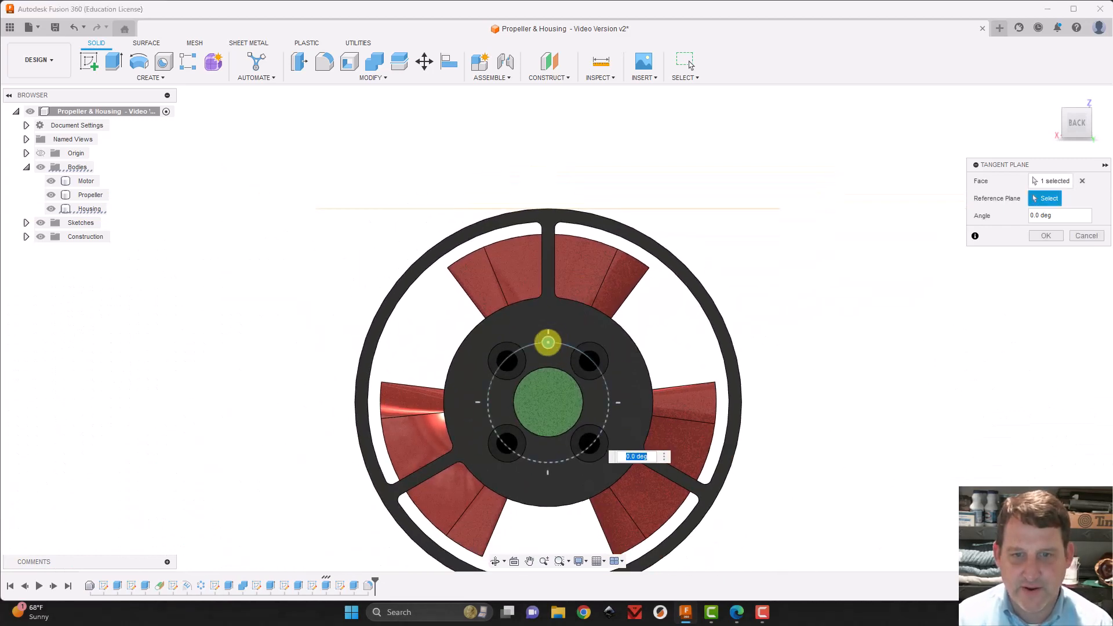
pyautogui.moveTo(547, 341)
pyautogui.mouseDown()
pyautogui.moveTo(596, 355)
pyautogui.moveTo(606, 400)
pyautogui.moveTo(505, 442)
pyautogui.moveTo(499, 371)
pyautogui.moveTo(544, 350)
pyautogui.moveTo(531, 350)
pyautogui.moveTo(523, 410)
pyautogui.moveTo(578, 366)
pyautogui.moveTo(547, 346)
pyautogui.mouseUp()
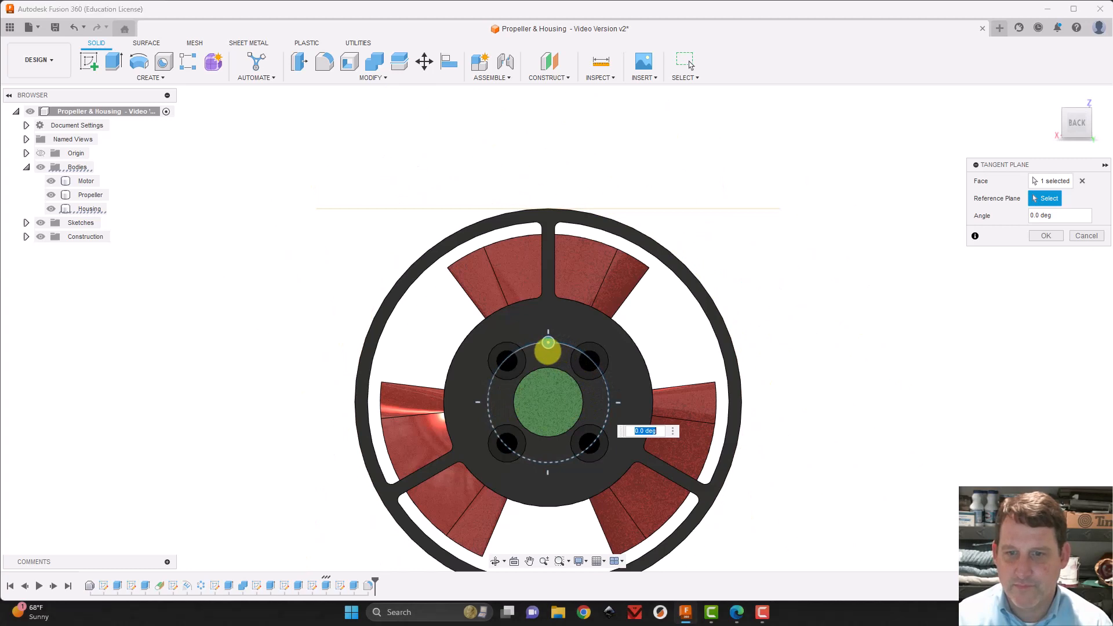
pyautogui.click(1046, 235)
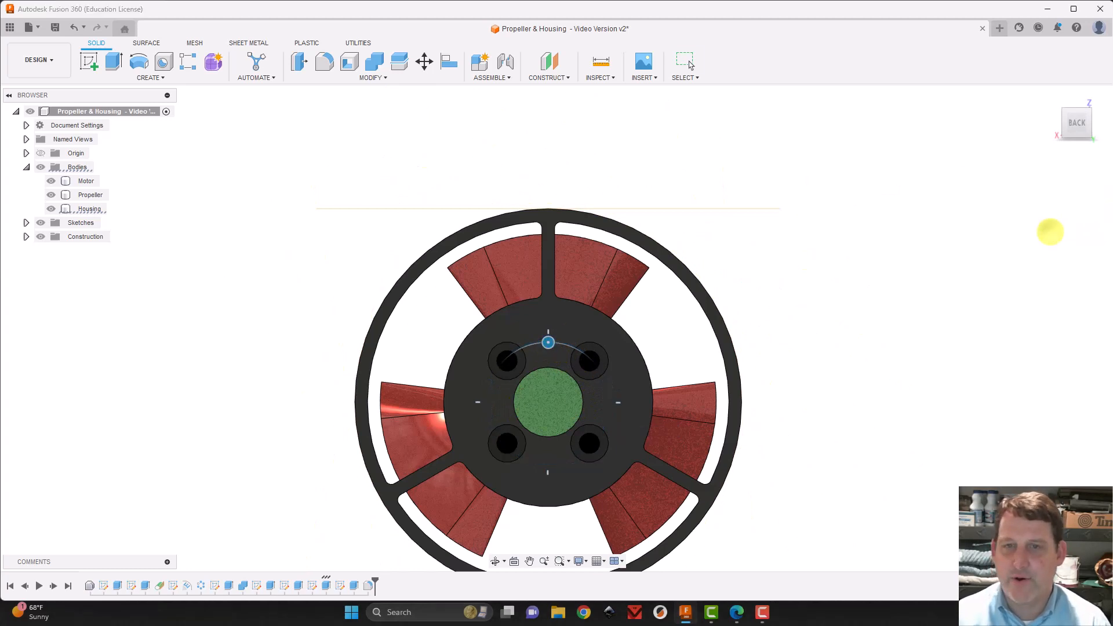
pyautogui.click(1049, 97)
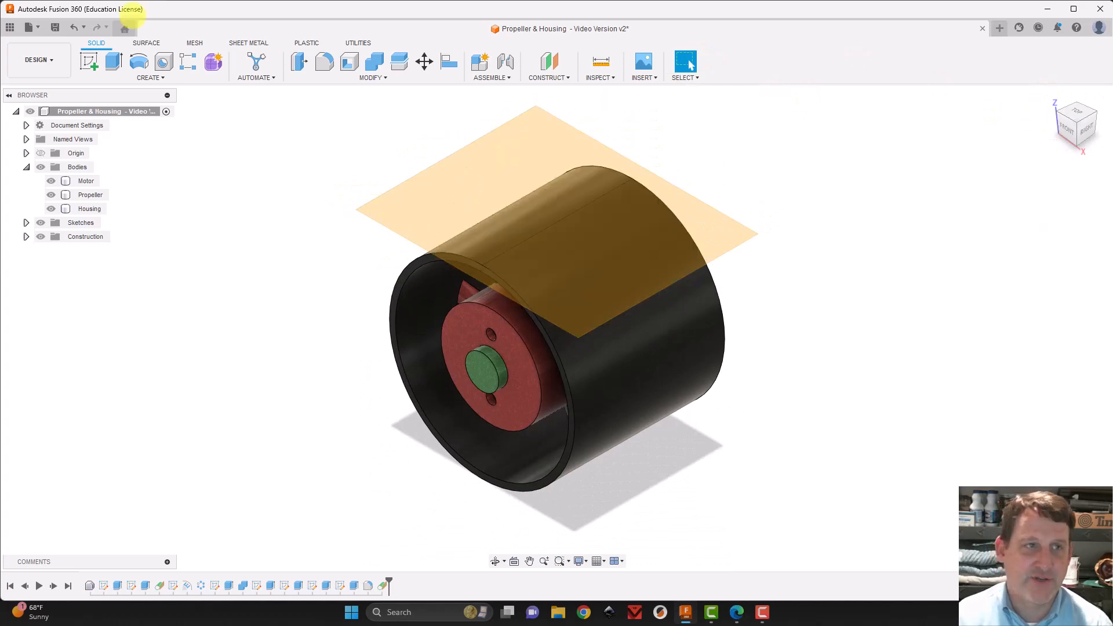
# Start a sketch on the new tangent plane and project the outline of the whole Housing body into it
pyautogui.click(90, 58)
pyautogui.click(548, 113)
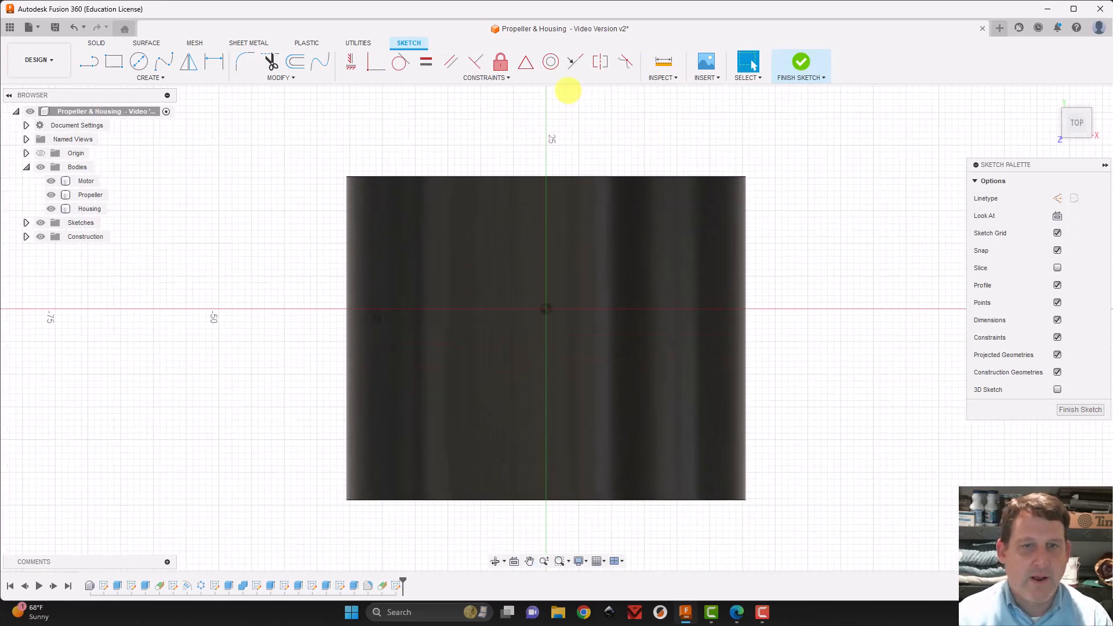
pyautogui.press('p')
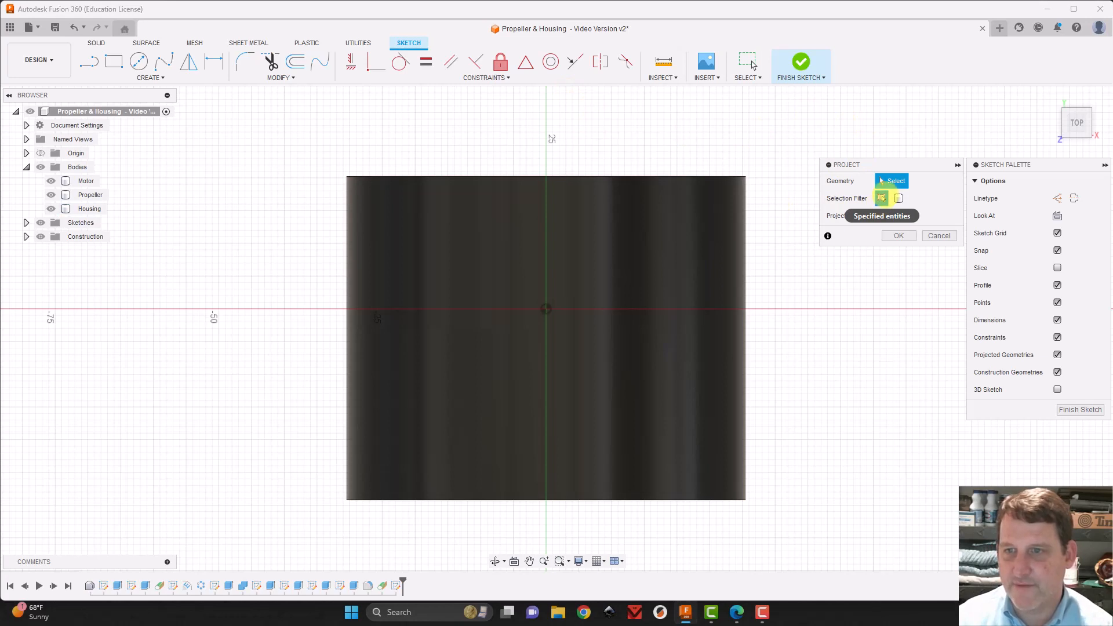
pyautogui.click(881, 198)
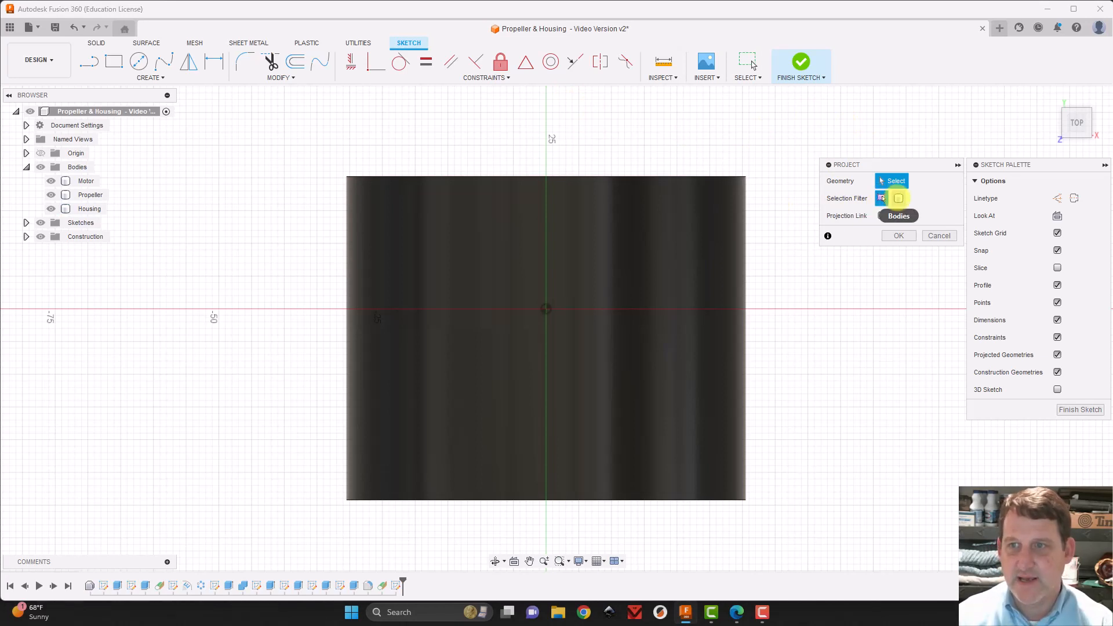
pyautogui.click(898, 198)
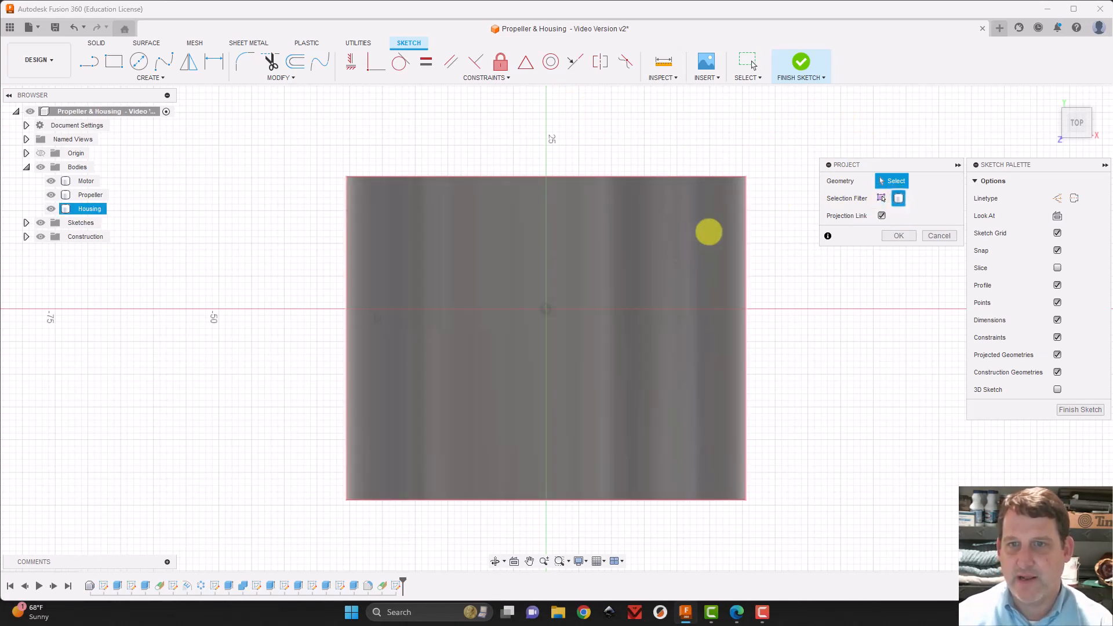
pyautogui.click(669, 258)
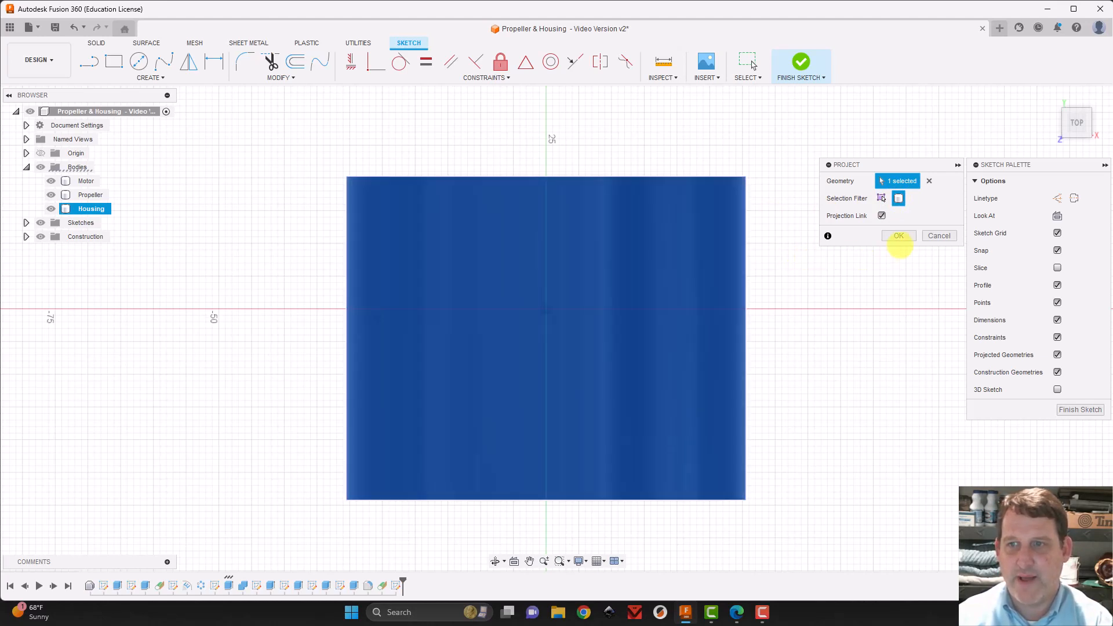
pyautogui.click(898, 236)
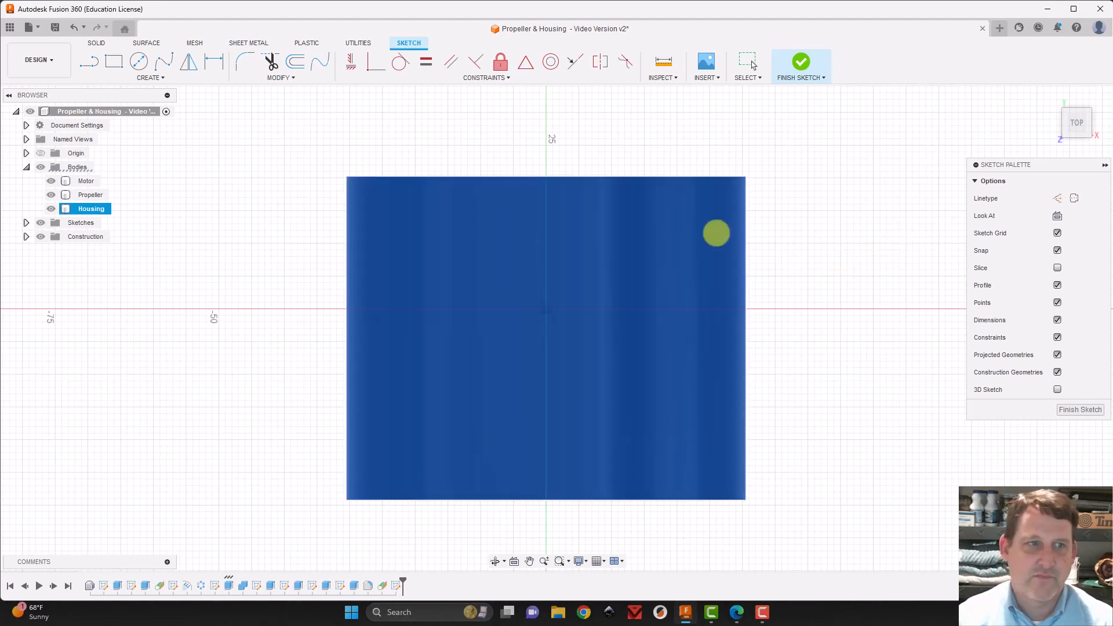
# Hide the Motor, Propeller and Housing bodies so only the projected outline remains in the sketch
pyautogui.click(52, 181)
pyautogui.click(51, 181)
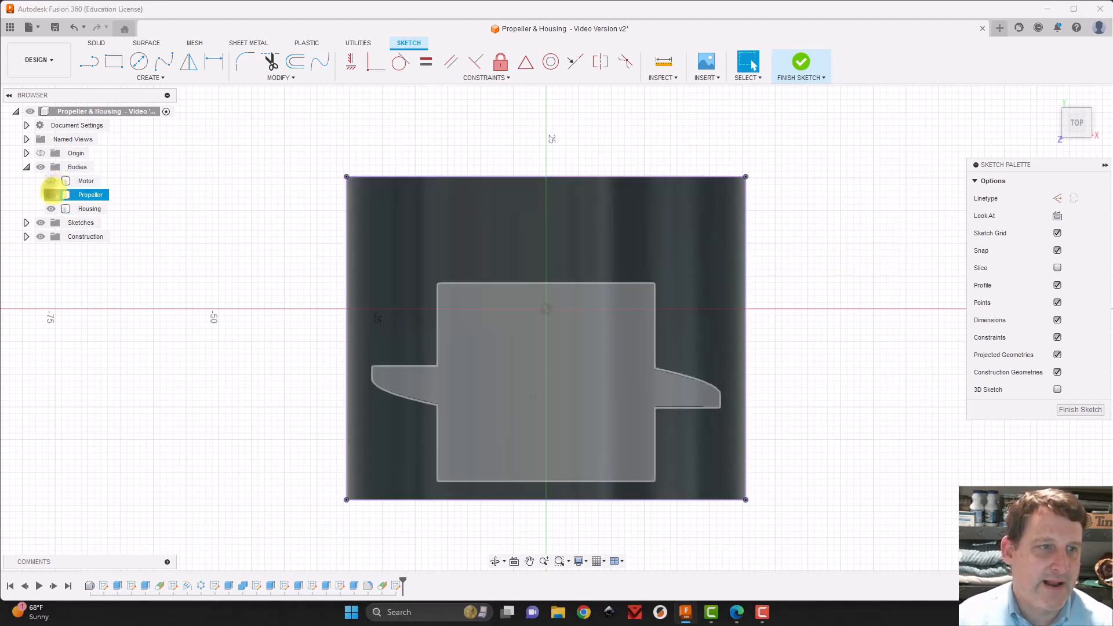
pyautogui.click(51, 195)
pyautogui.click(51, 209)
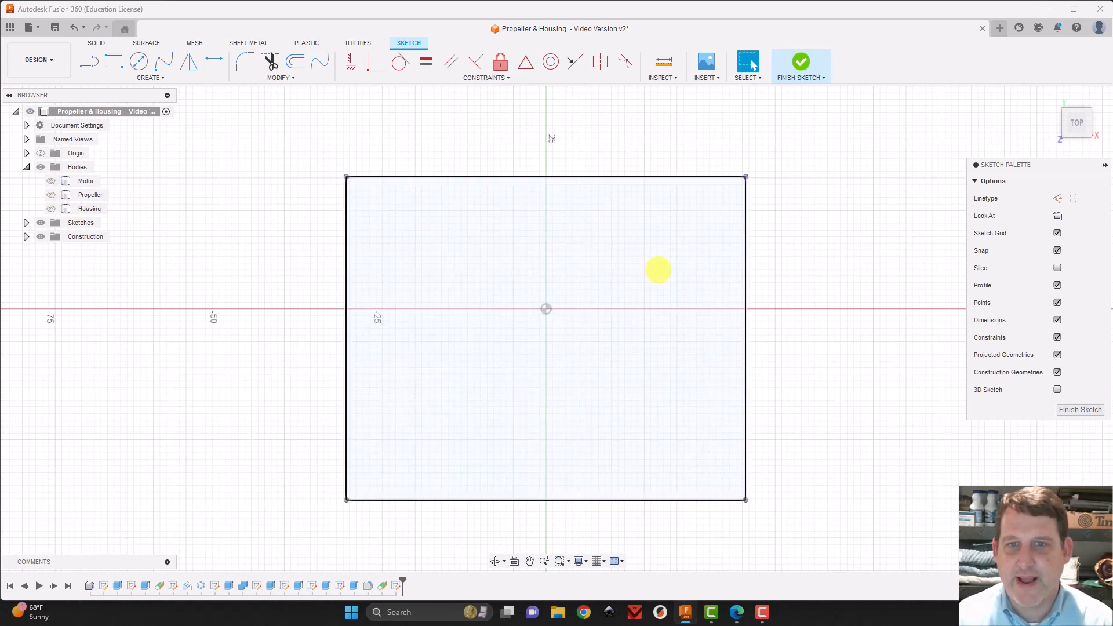
# Sketch a 45 mm diameter circle and reposition it inside the projected rectangle, near its middle
pyautogui.click(139, 61)
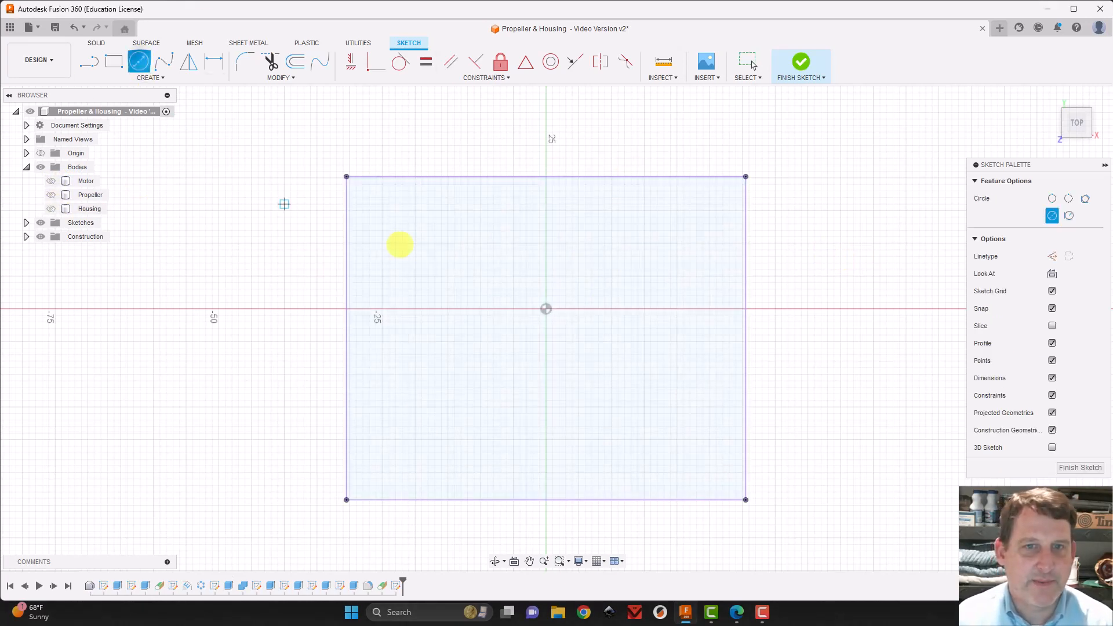
pyautogui.click(461, 249)
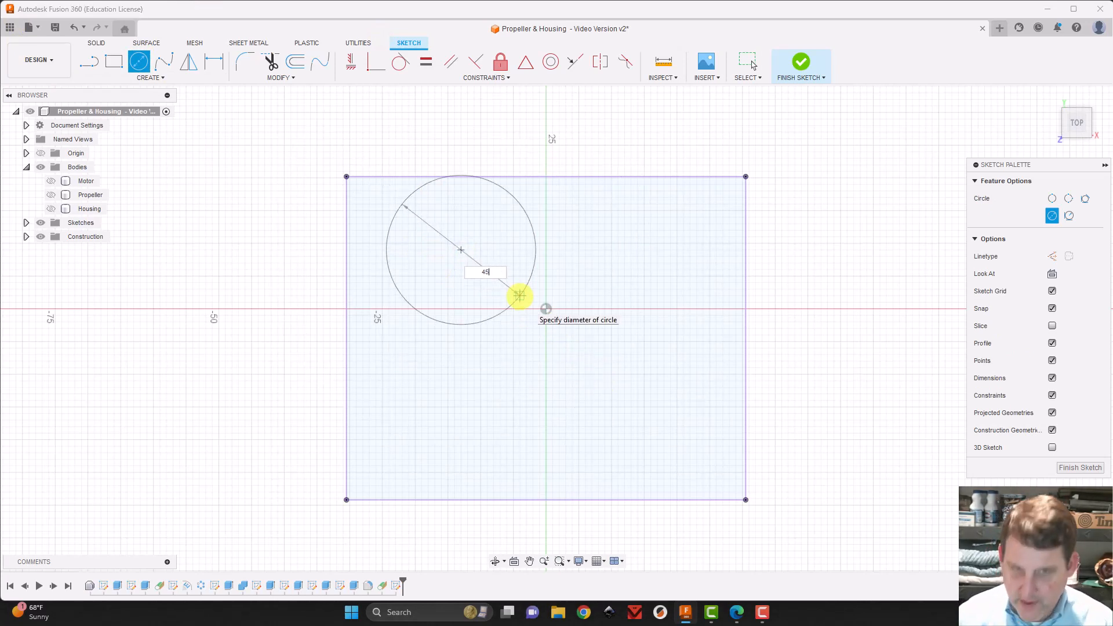
pyautogui.press('Tab')
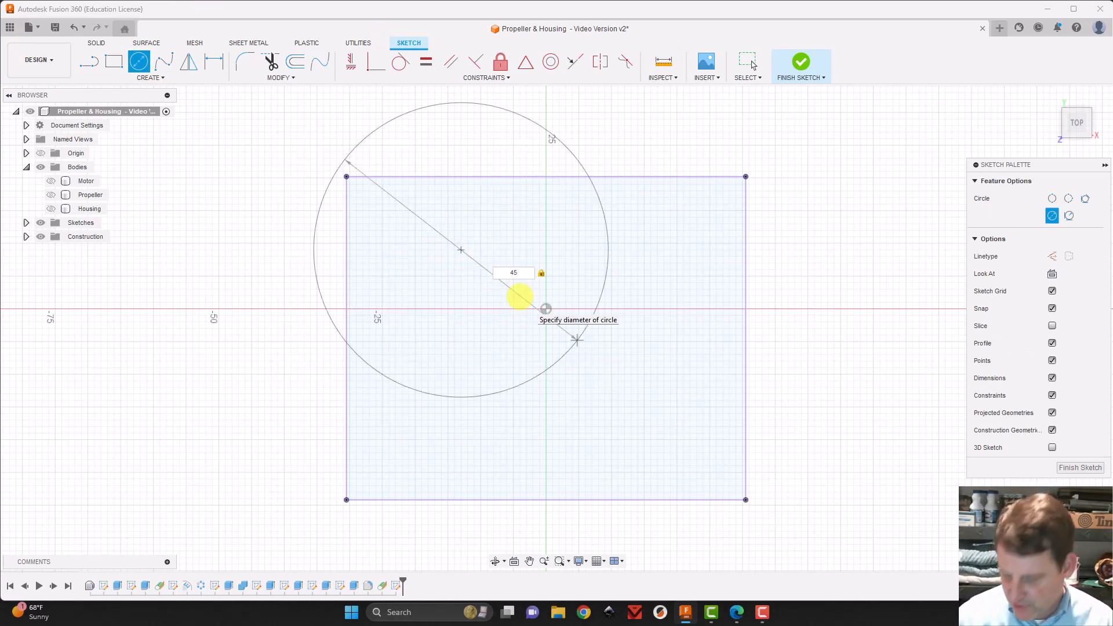
pyautogui.press('Return')
pyautogui.press('Escape')
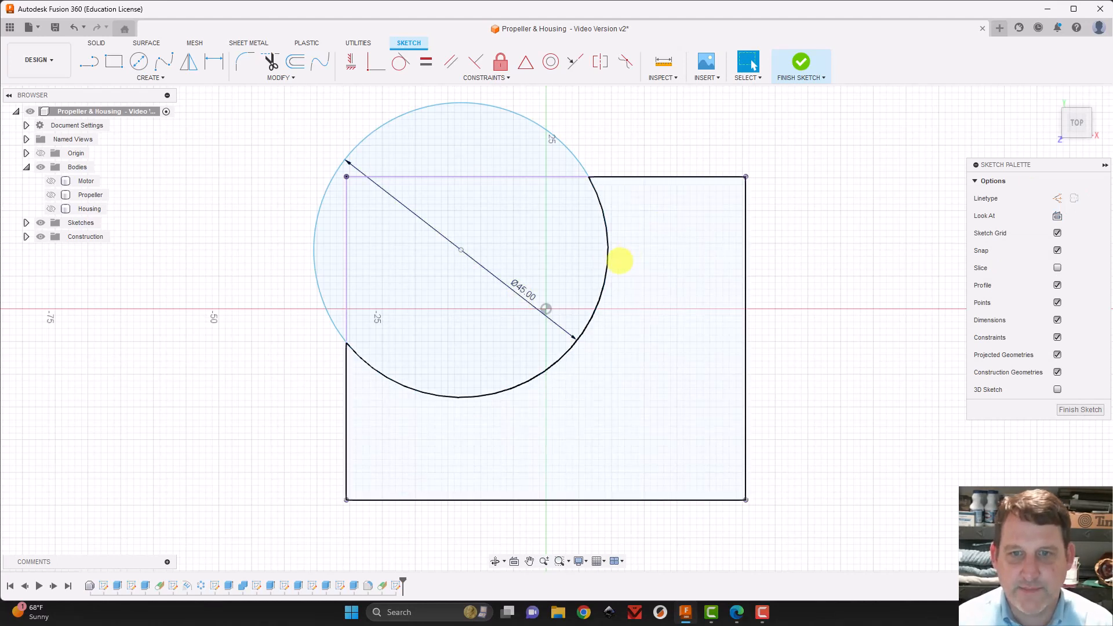
pyautogui.moveTo(606, 269); pyautogui.dragTo(707, 334)
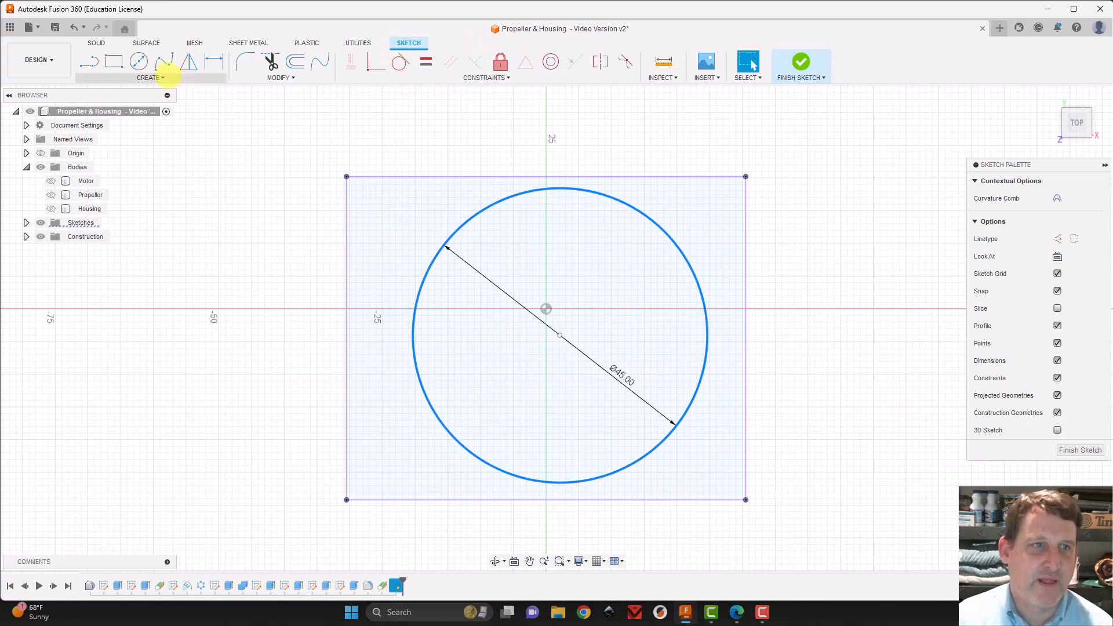
# Place a sketch point at the midpoint of the projected rectangle's upper edge
pyautogui.click(150, 78)
pyautogui.click(118, 195)
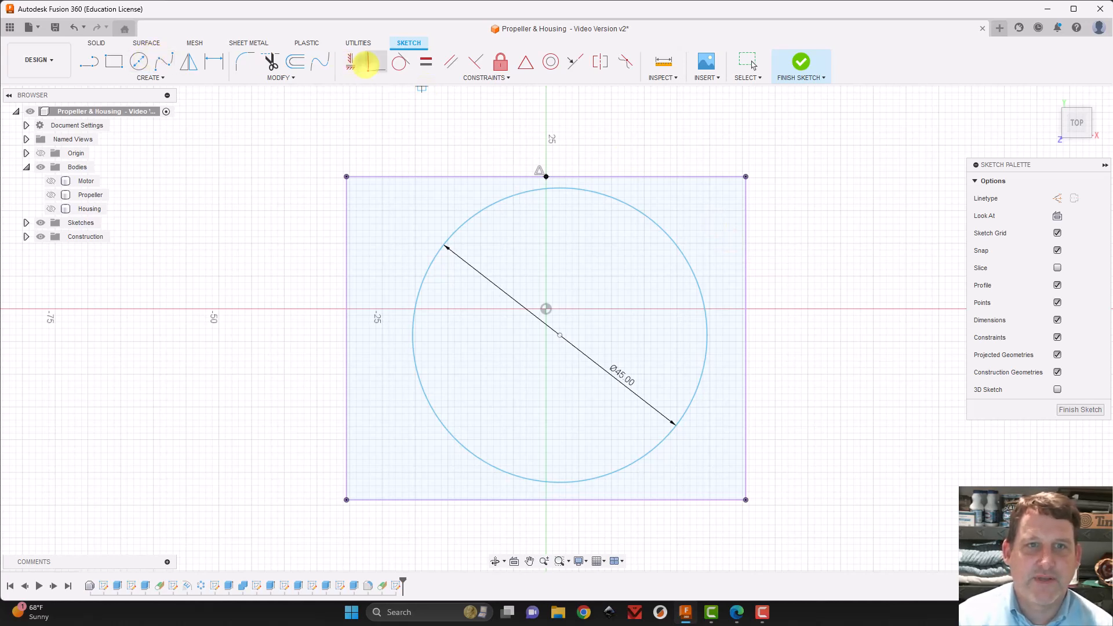
# Constrain the 45 mm circle coincident with the sketch point at the midpoint of the projected rectangle's upper edge
pyautogui.click(367, 63)
pyautogui.click(571, 187)
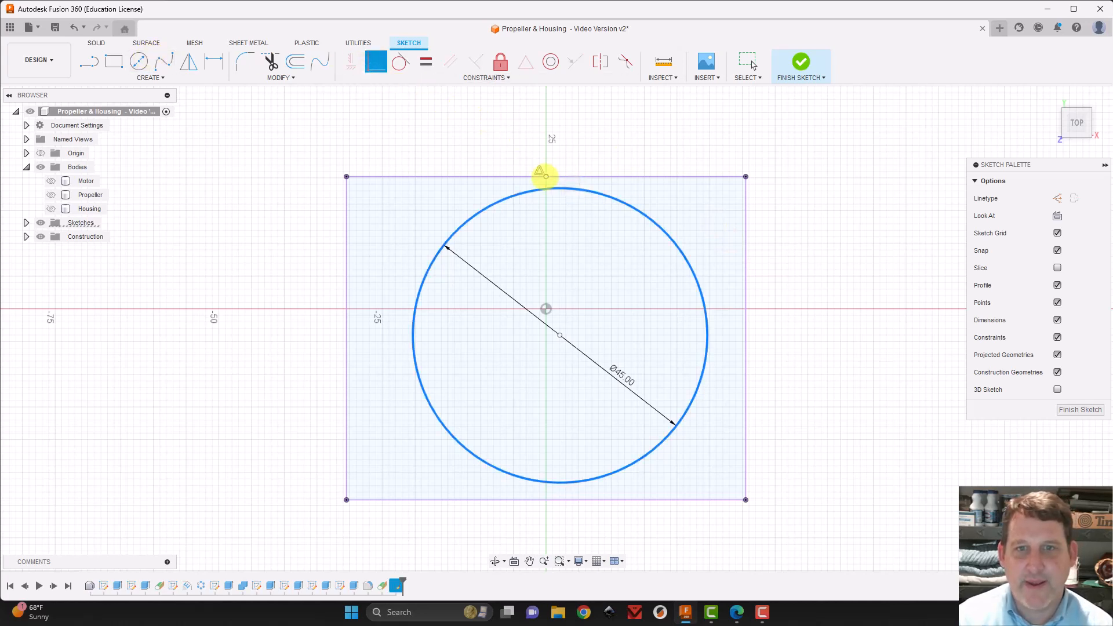
pyautogui.click(546, 175)
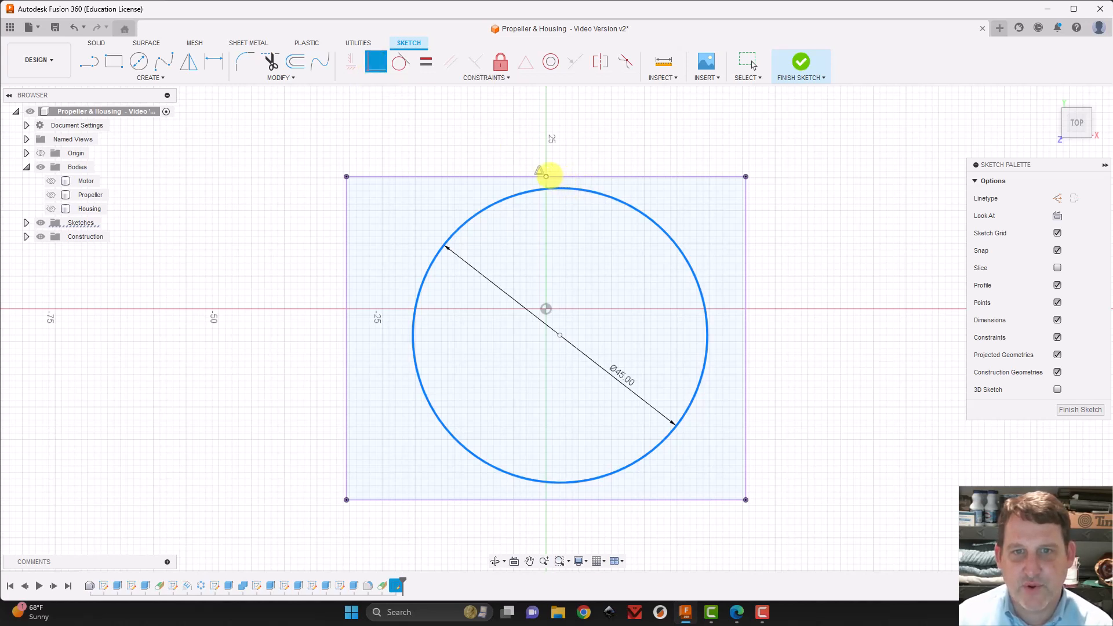
pyautogui.click(545, 176)
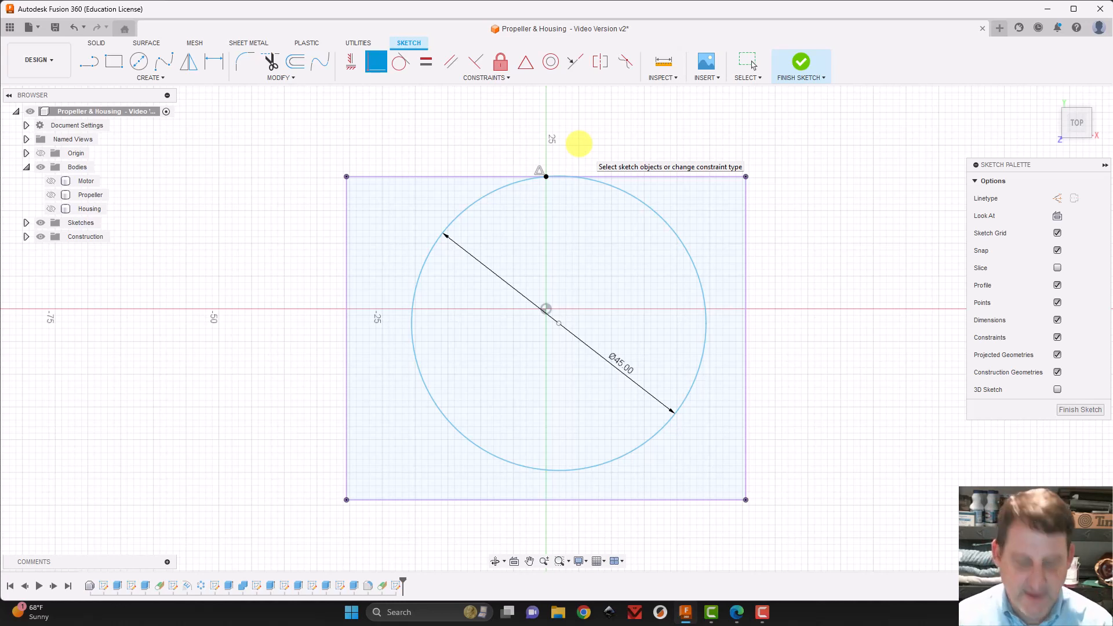
pyautogui.press('Escape')
pyautogui.scroll(8, 580, 145)
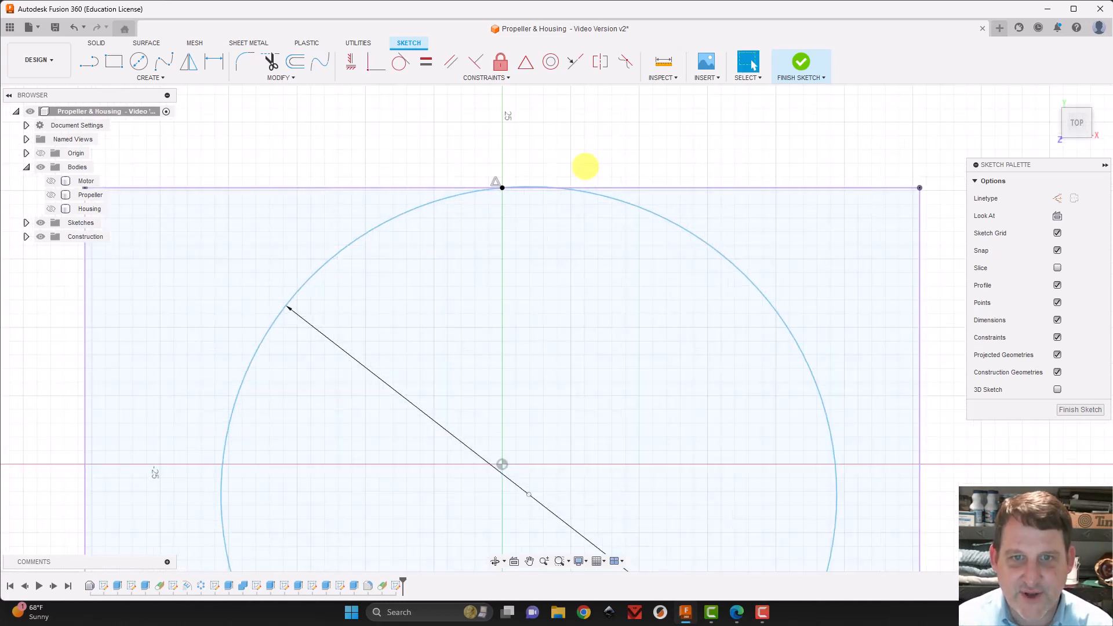
pyautogui.scroll(6, 585, 166)
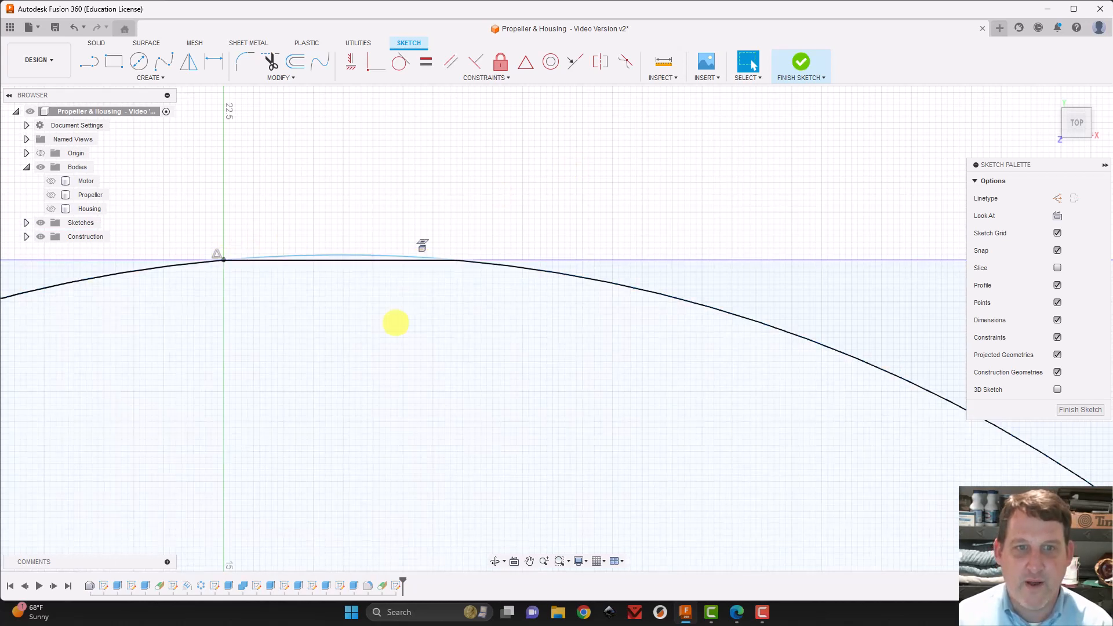
pyautogui.scroll(-8, 396, 323)
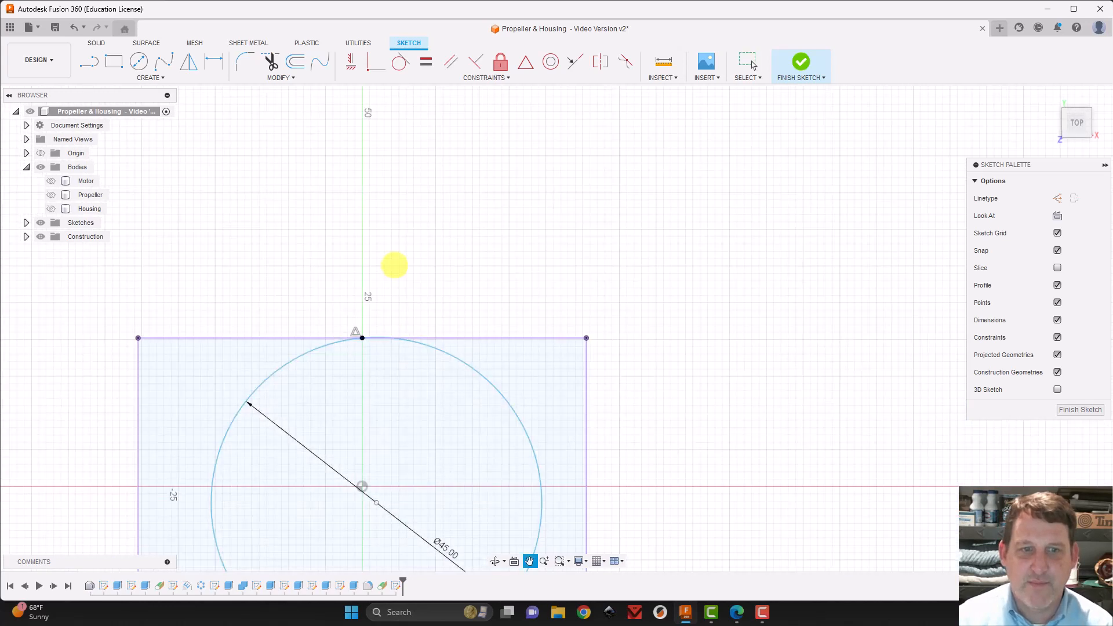
pyautogui.moveTo(395, 265)
pyautogui.mouseDown(button='middle')
pyautogui.moveTo(523, 68)
pyautogui.moveTo(517, 129)
pyautogui.mouseUp(button='middle')
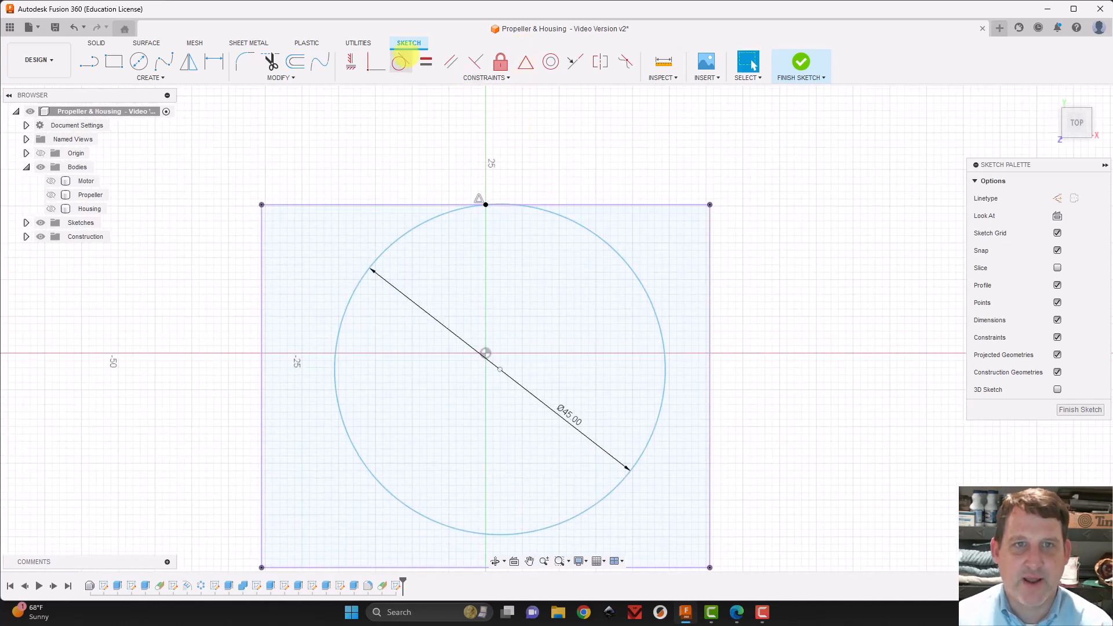
# Make the circle tangent to the upper edge of the projected rectangle
pyautogui.click(400, 61)
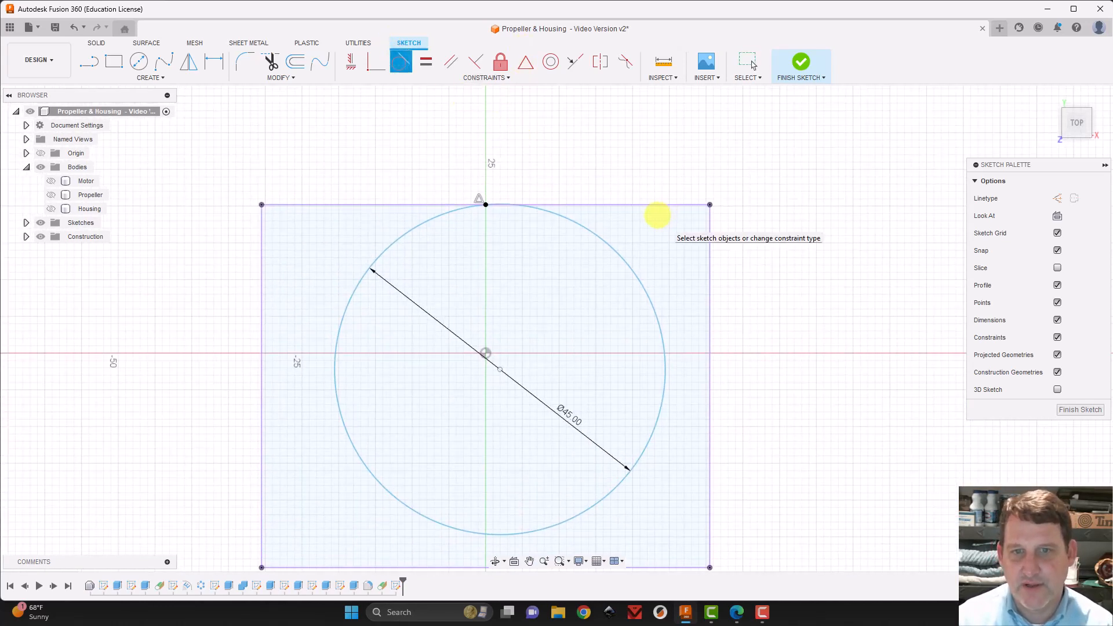
pyautogui.click(598, 236)
pyautogui.click(599, 204)
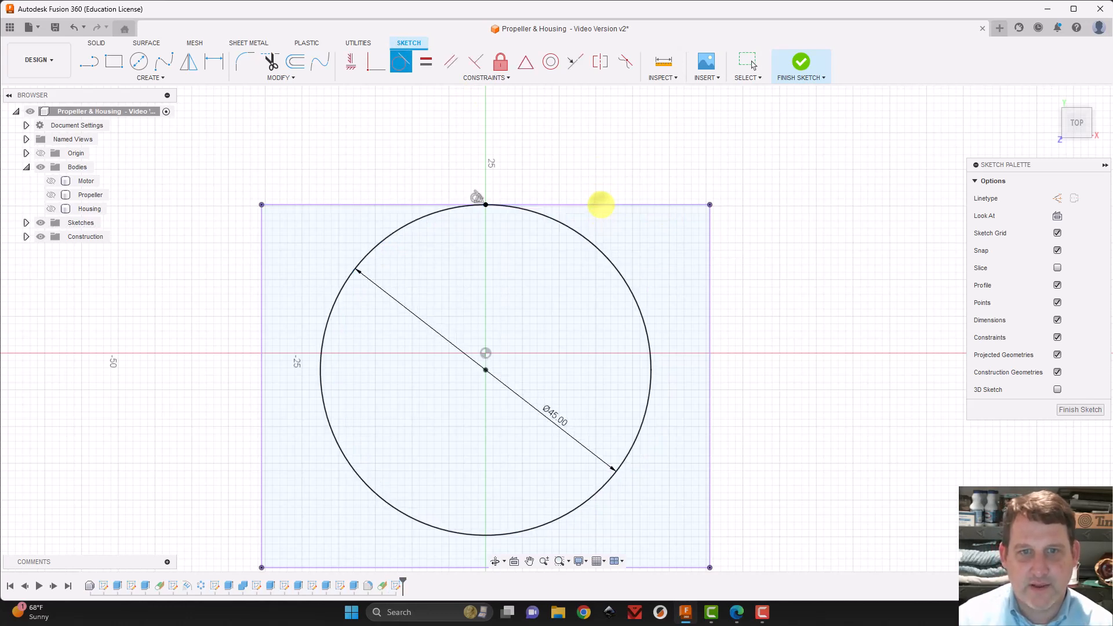
pyautogui.scroll(2, 527, 204)
pyautogui.scroll(5, 457, 203)
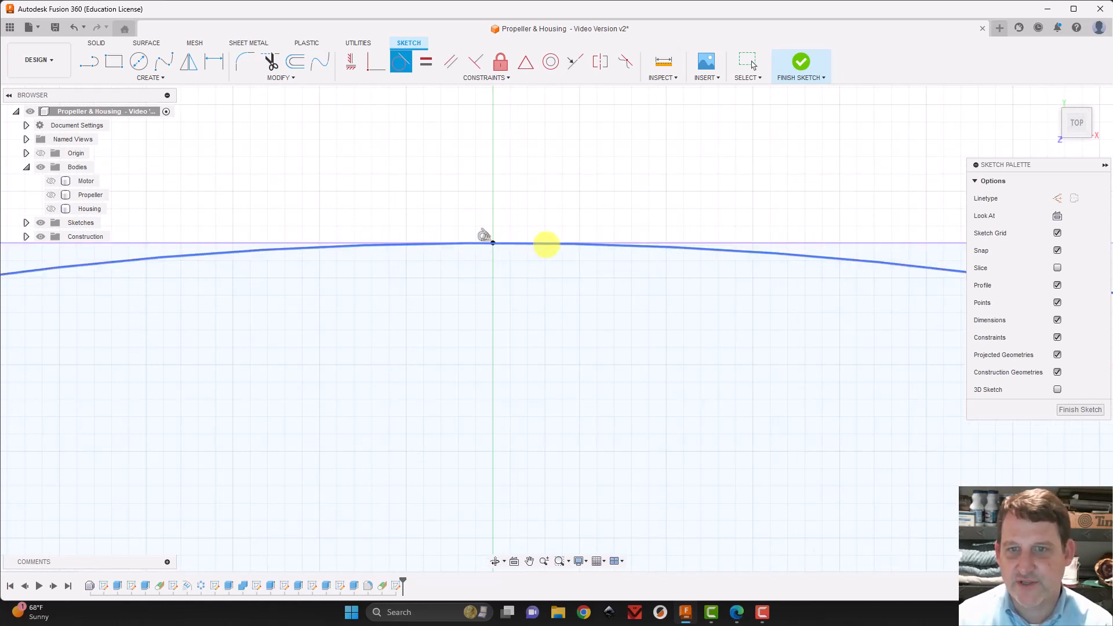
pyautogui.scroll(-15, 660, 371)
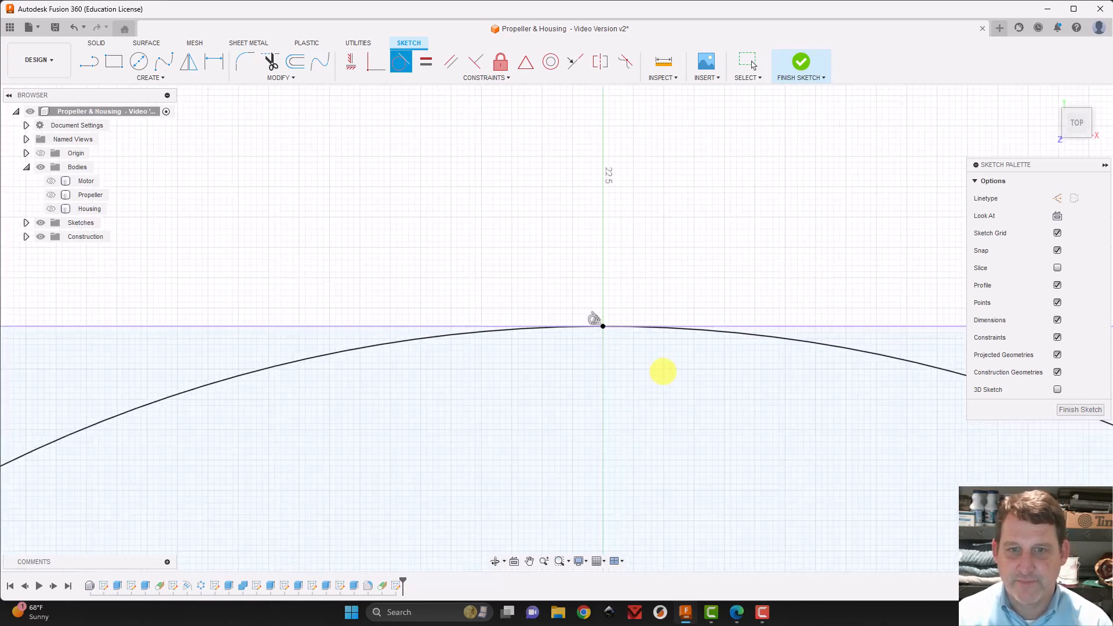
pyautogui.moveTo(708, 343)
pyautogui.mouseDown(button='middle')
pyautogui.moveTo(666, 238)
pyautogui.moveTo(559, 206)
pyautogui.moveTo(587, 272)
pyautogui.mouseUp(button='middle')
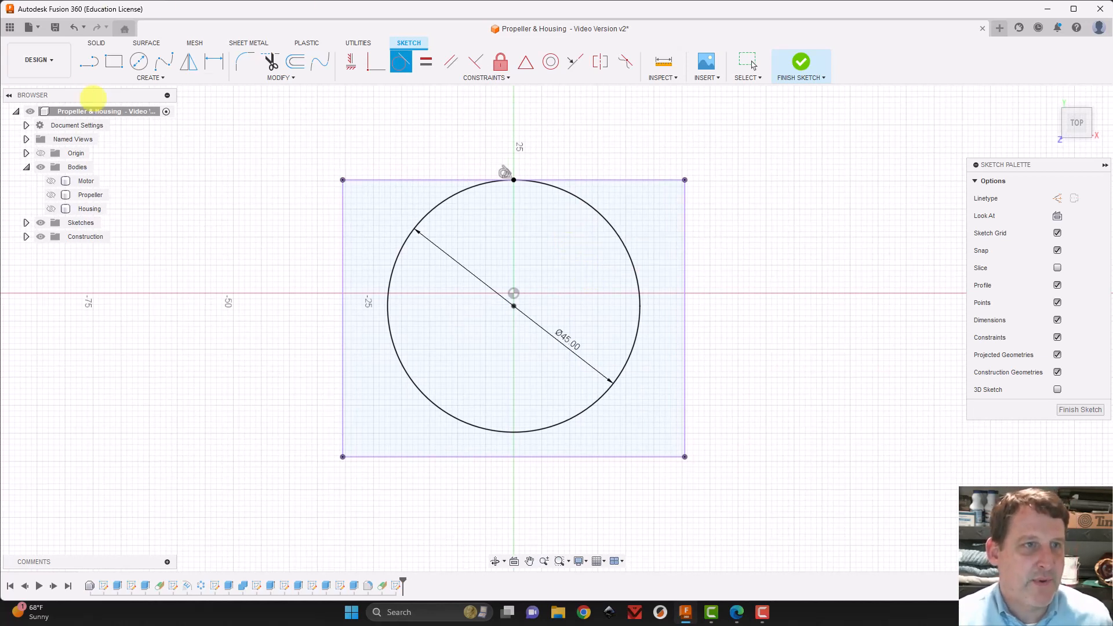
# Draw two vertical lines, about 12 mm and 11 mm long, from the circle's upper right and upper left to the rectangle's upper edge
pyautogui.click(89, 61)
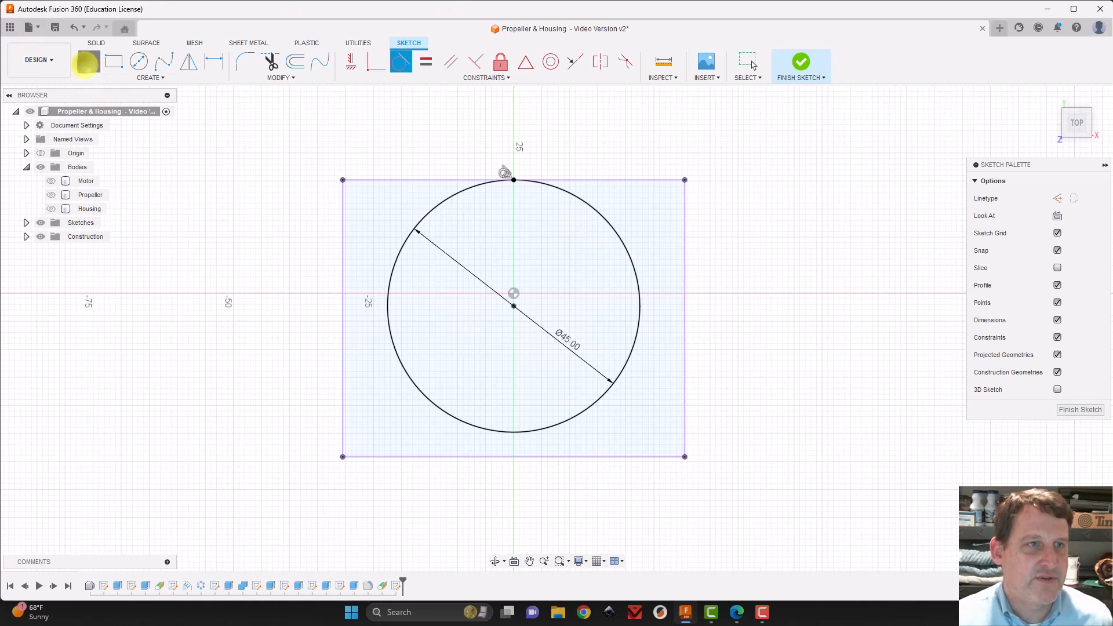
pyautogui.click(624, 246)
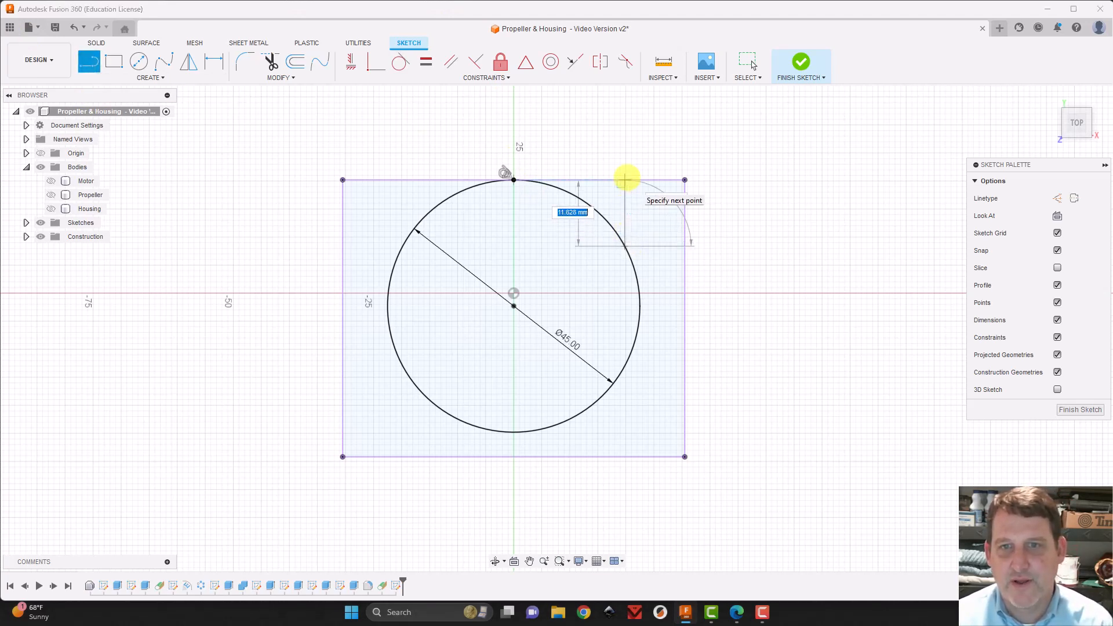
pyautogui.click(624, 181)
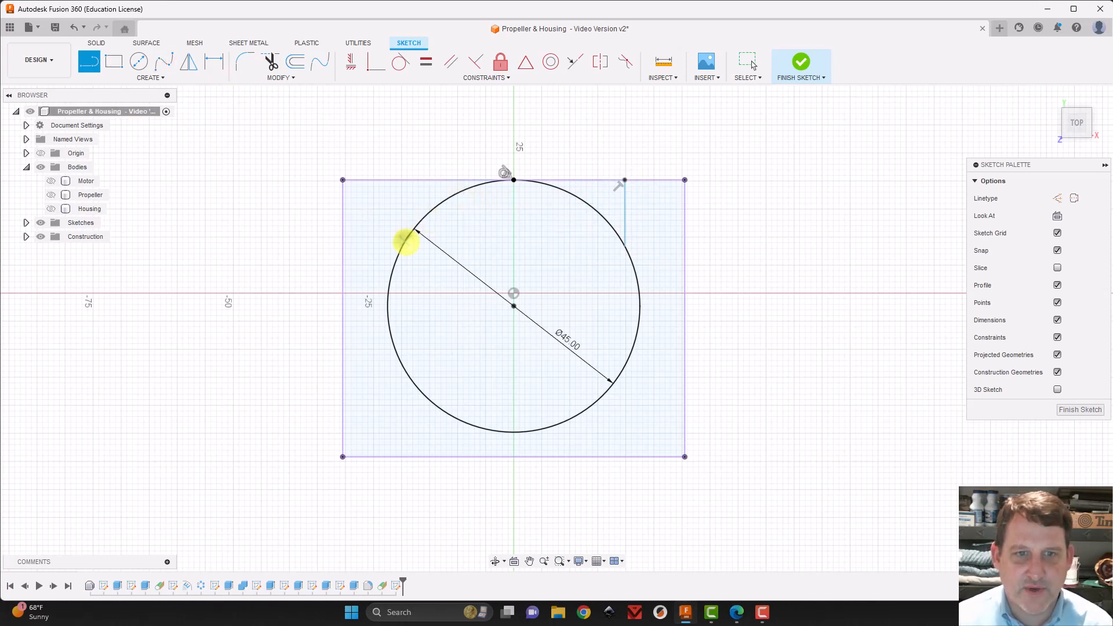
pyautogui.click(406, 241)
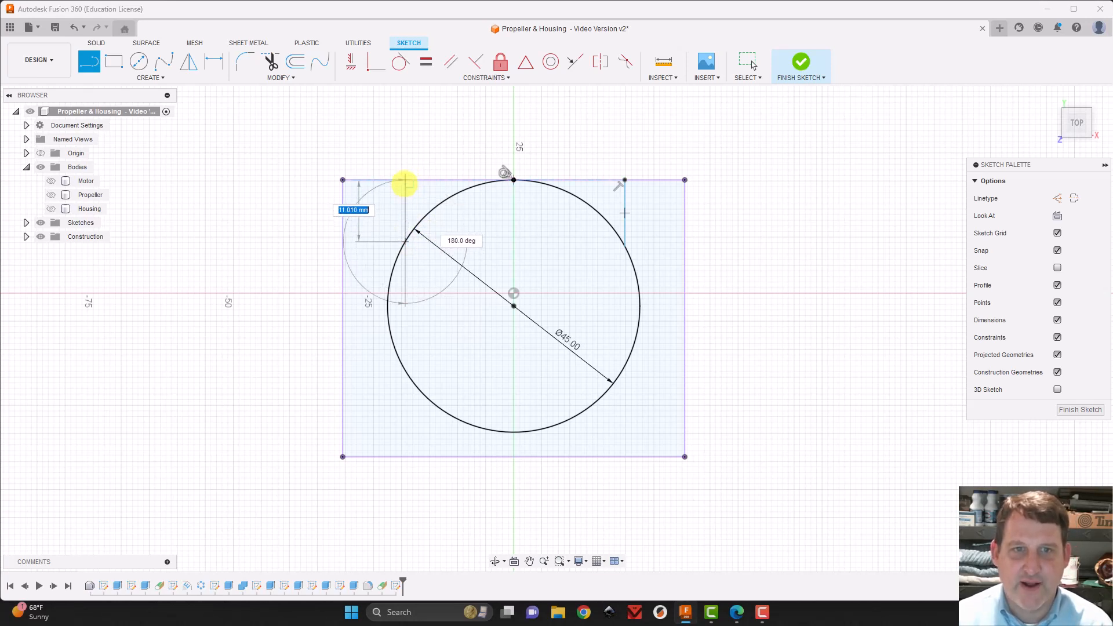
pyautogui.click(405, 180)
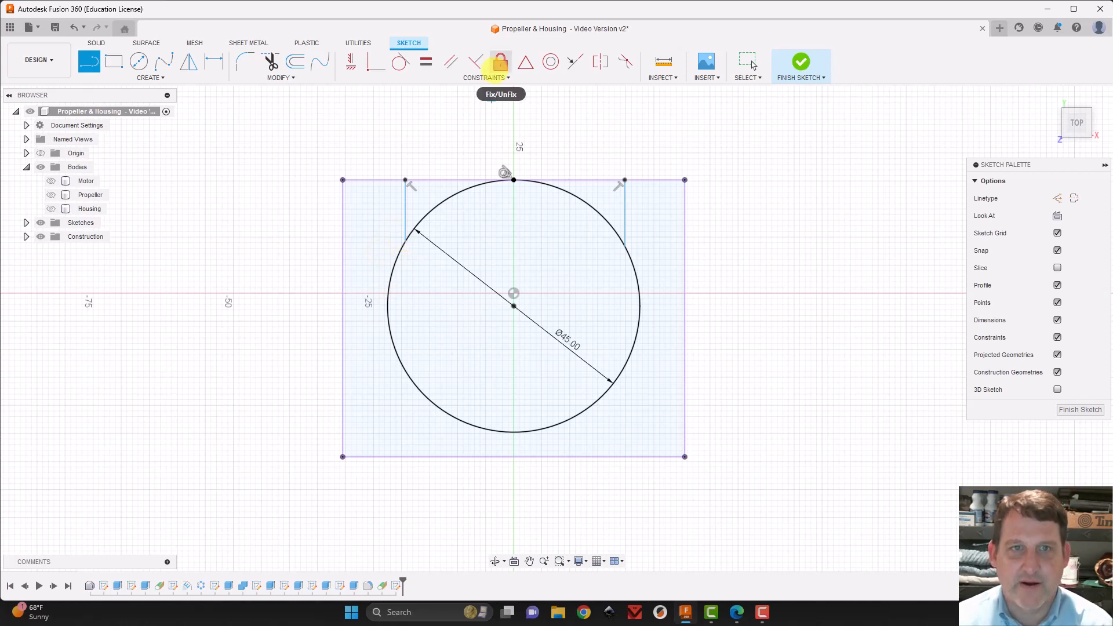
# Constrain both vertical lines tangent to the circle, one on each side
pyautogui.click(401, 61)
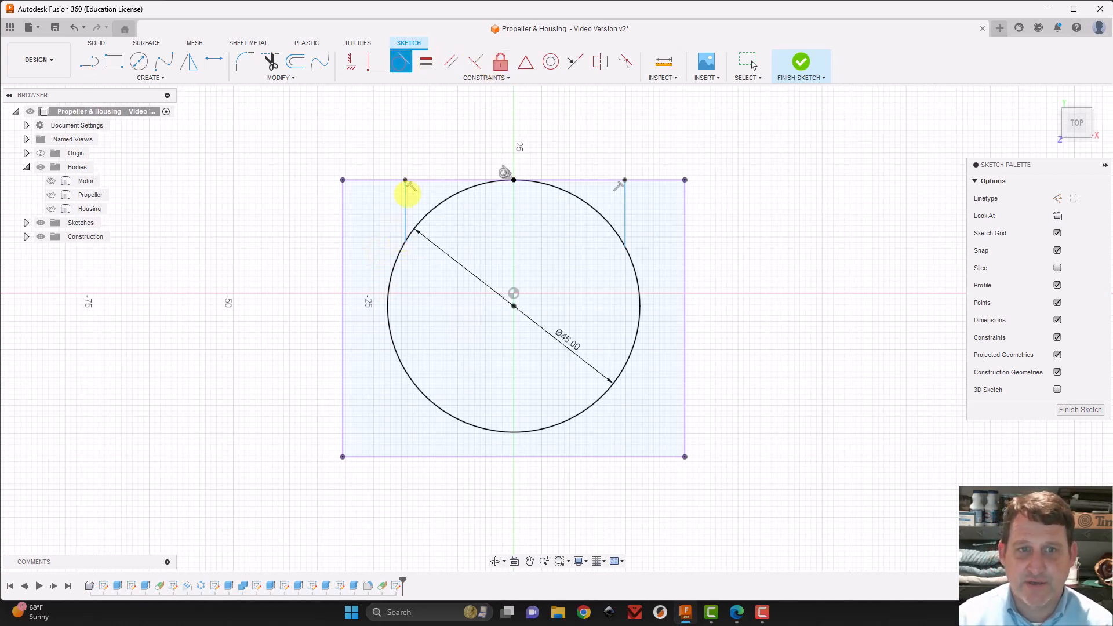
pyautogui.click(405, 200)
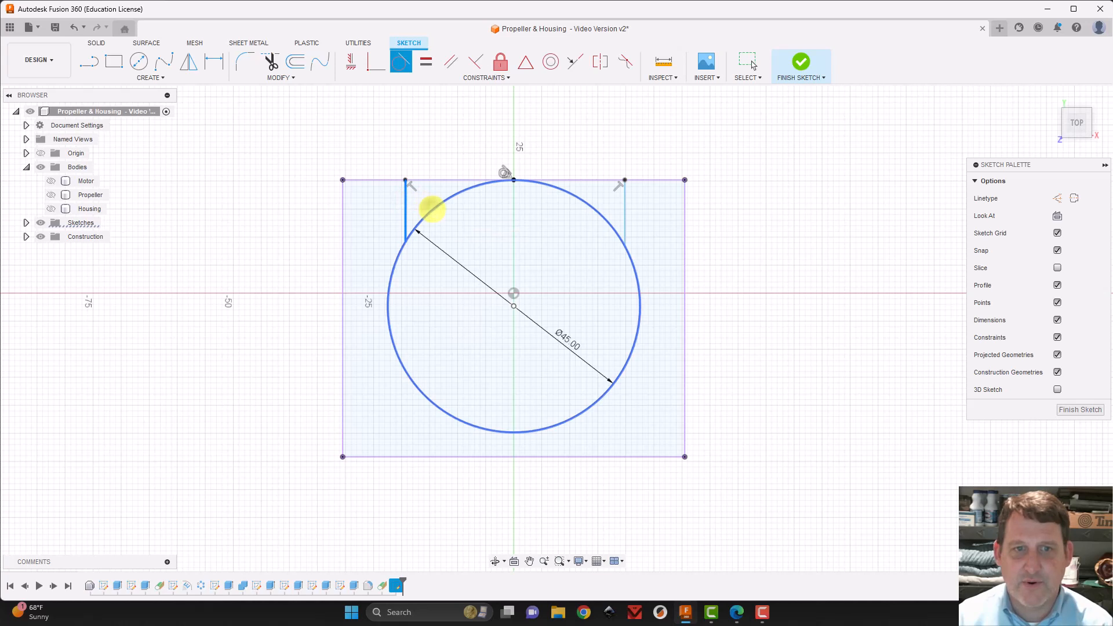
pyautogui.click(431, 209)
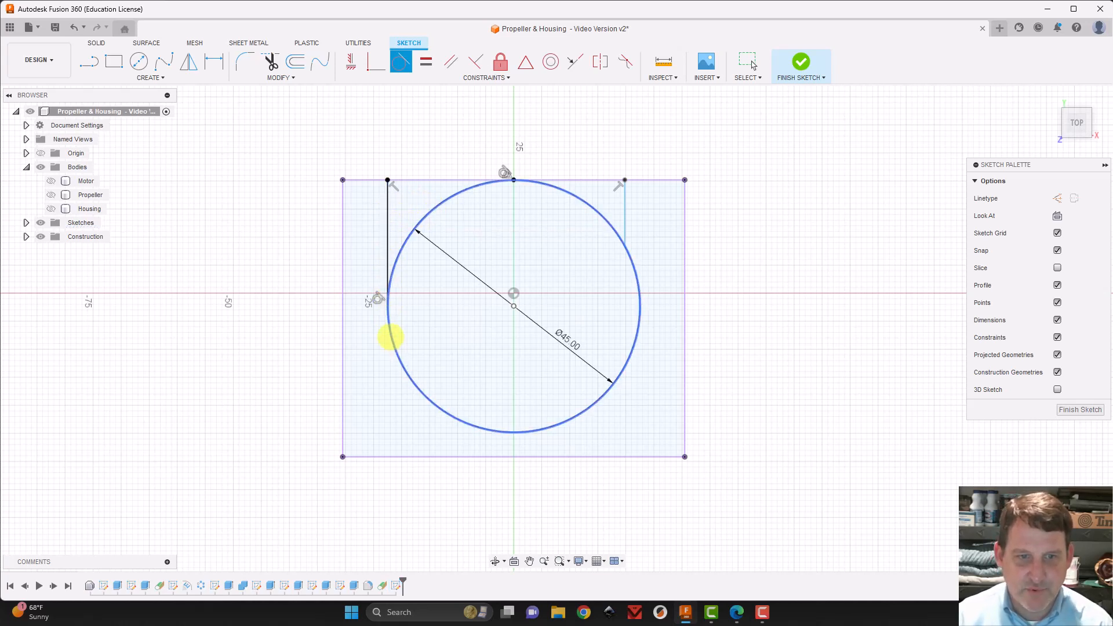
pyautogui.click(625, 200)
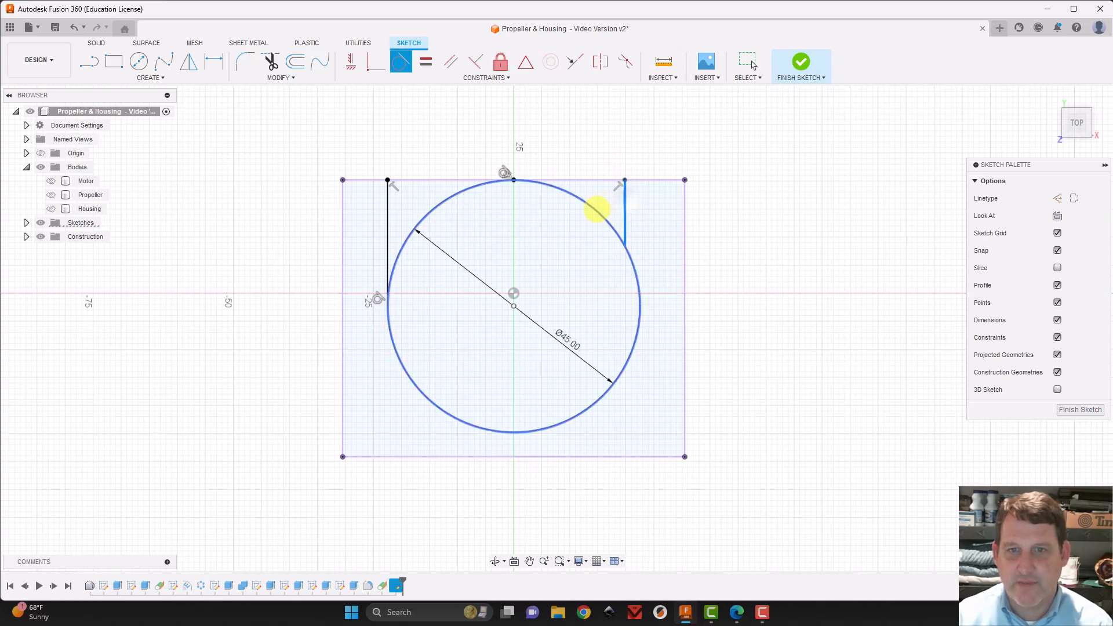
pyautogui.click(596, 210)
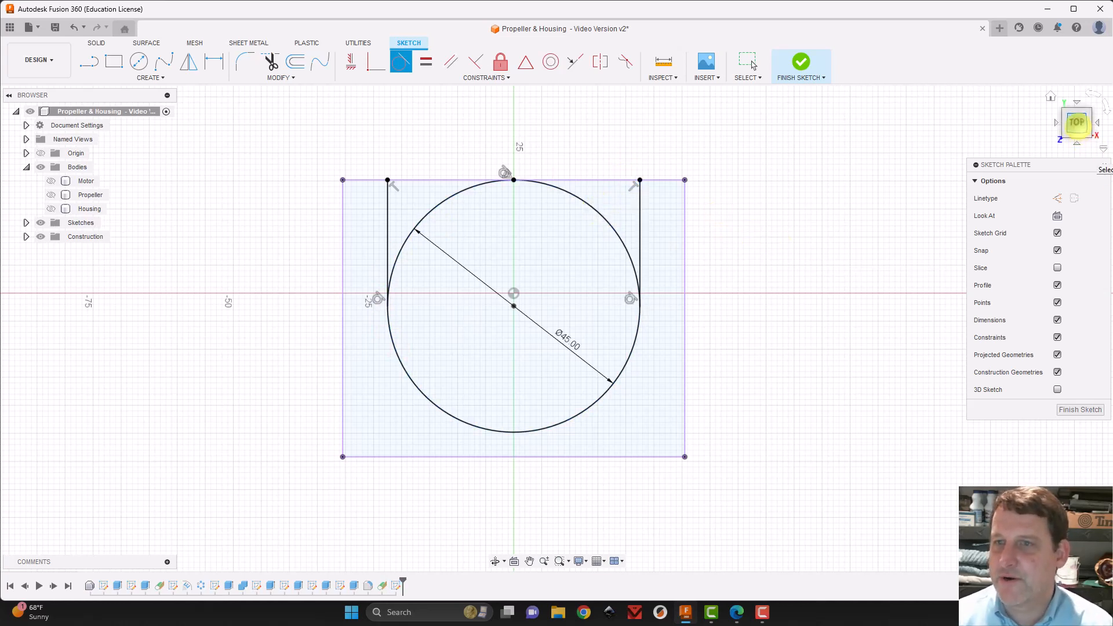
# Show the Housing body again beneath the sketch, keeping the Motor and Propeller bodies hidden
pyautogui.moveTo(1077, 125)
pyautogui.mouseDown()
pyautogui.moveTo(63, 112)
pyautogui.moveTo(79, 99)
pyautogui.mouseUp()
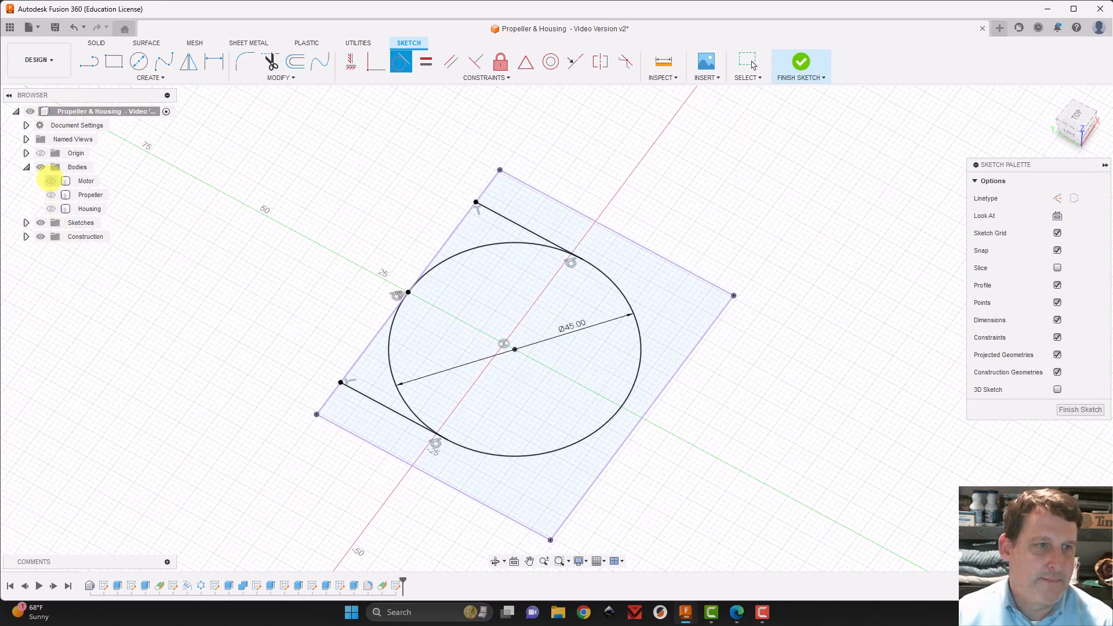
pyautogui.click(51, 181)
pyautogui.click(51, 181)
pyautogui.click(51, 208)
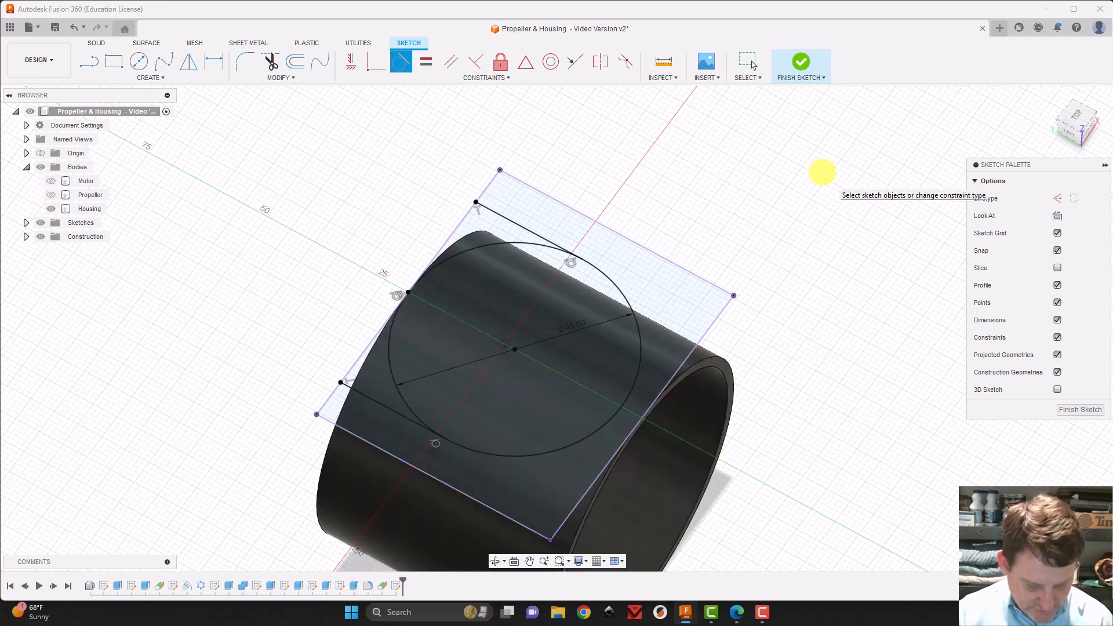
# Start an extrusion of the circle and the two corner profiles between it and the tangent lines, with the direction set to Two Sides
pyautogui.press('e')
pyautogui.click(472, 220)
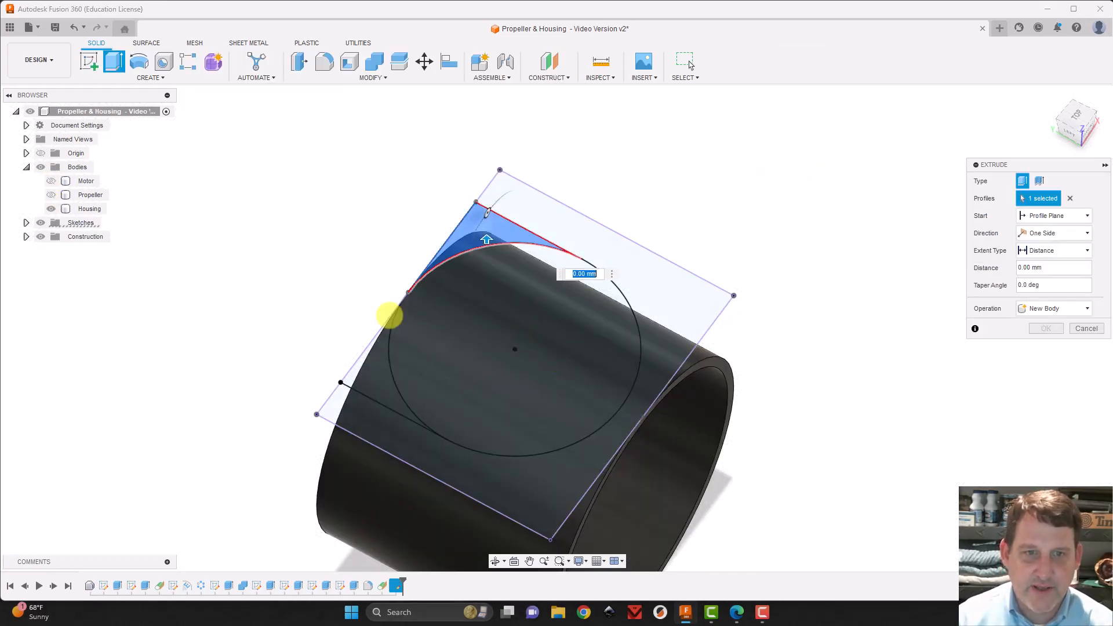
pyautogui.click(365, 364)
pyautogui.click(472, 285)
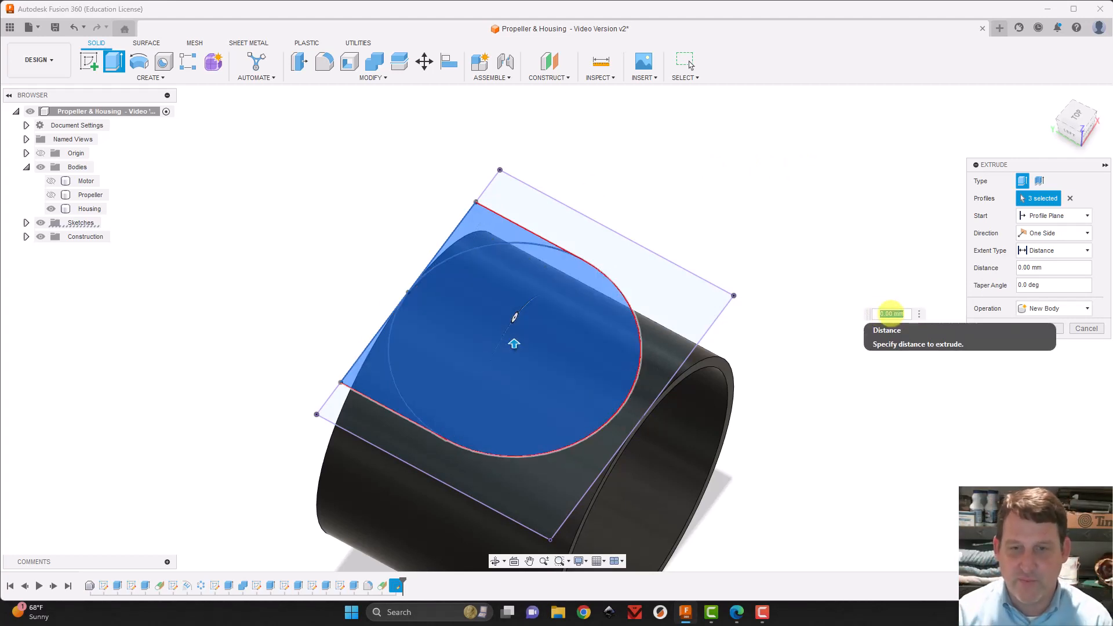
pyautogui.click(1043, 232)
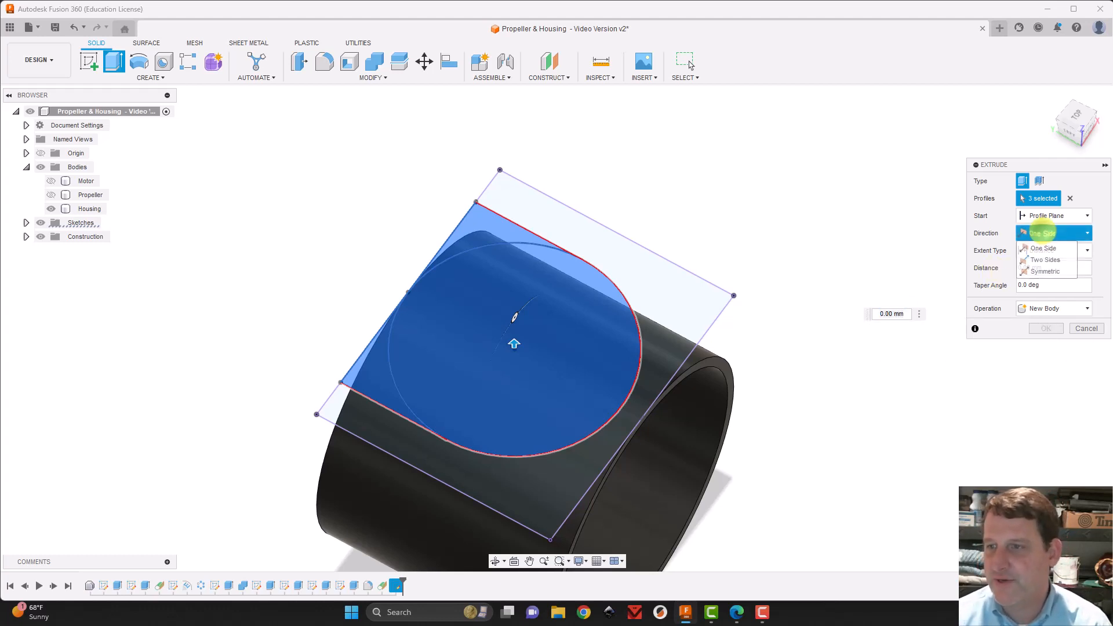
pyautogui.click(1044, 260)
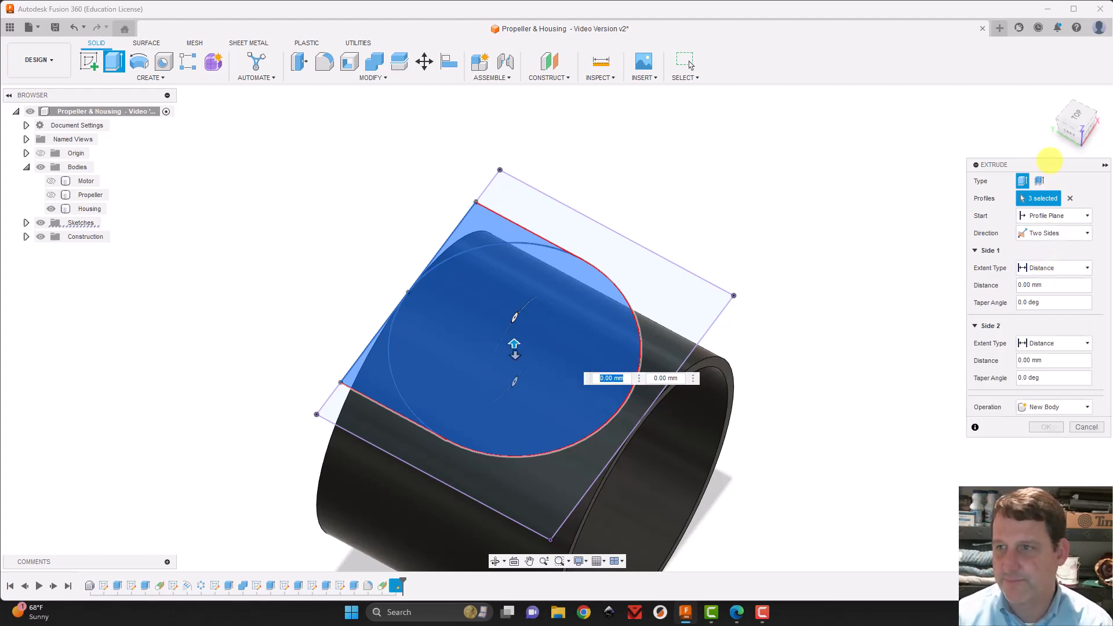
# Set side 1 of the extrusion to a distance of 5 mm above the sketch plane
pyautogui.click(1062, 130)
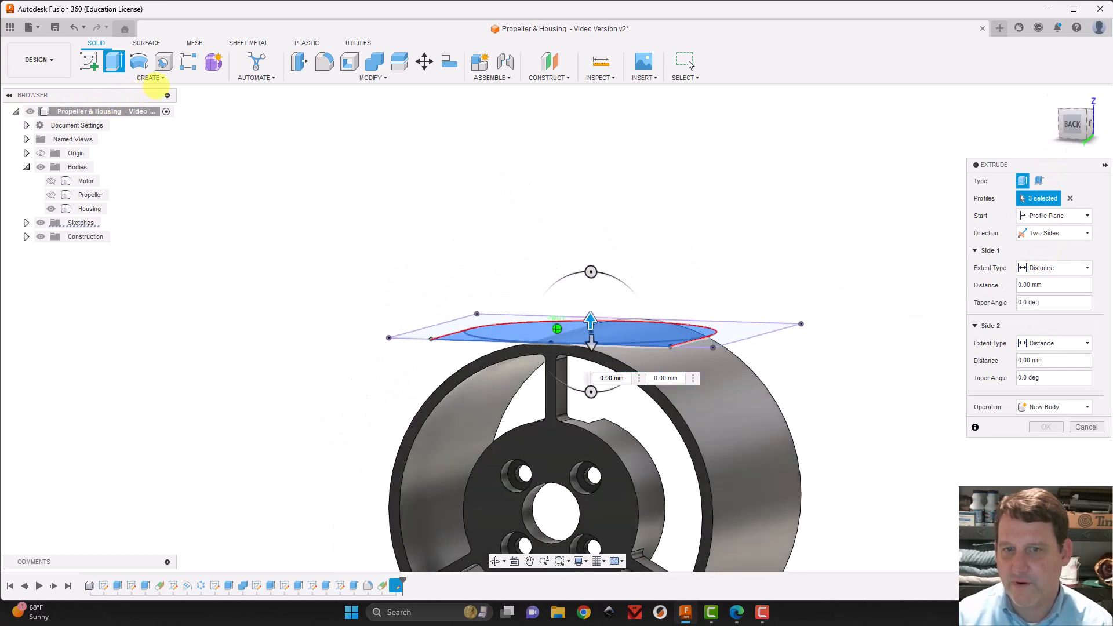
pyautogui.keyDown('shift'); pyautogui.moveTo(184, 86); pyautogui.dragTo(232, 100, button='middle'); pyautogui.keyUp('shift')
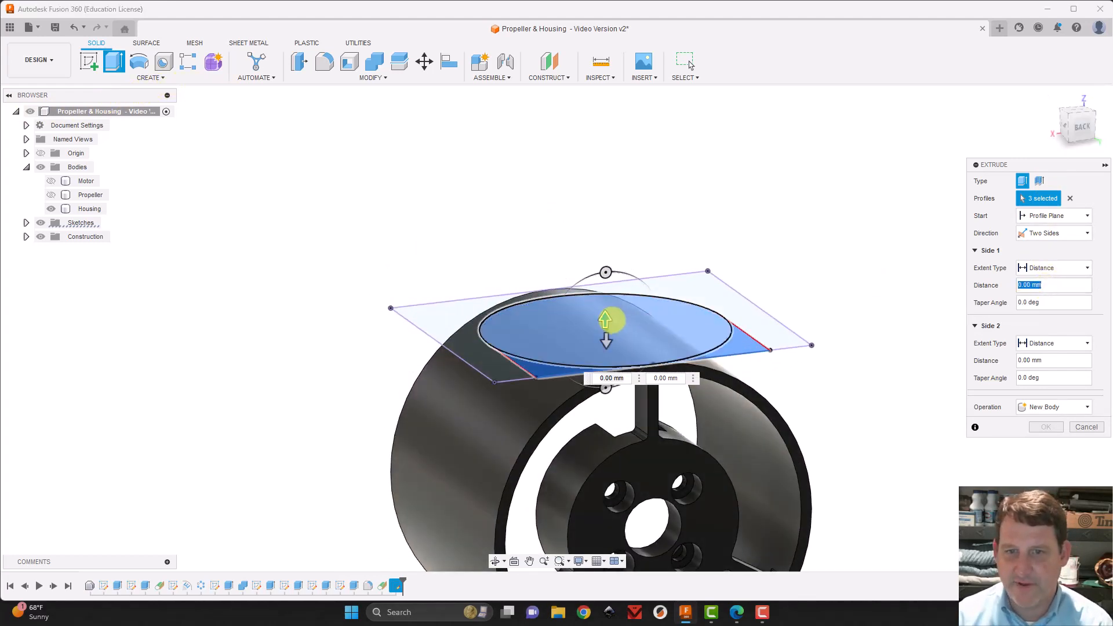
pyautogui.moveTo(606, 315); pyautogui.dragTo(604, 293)
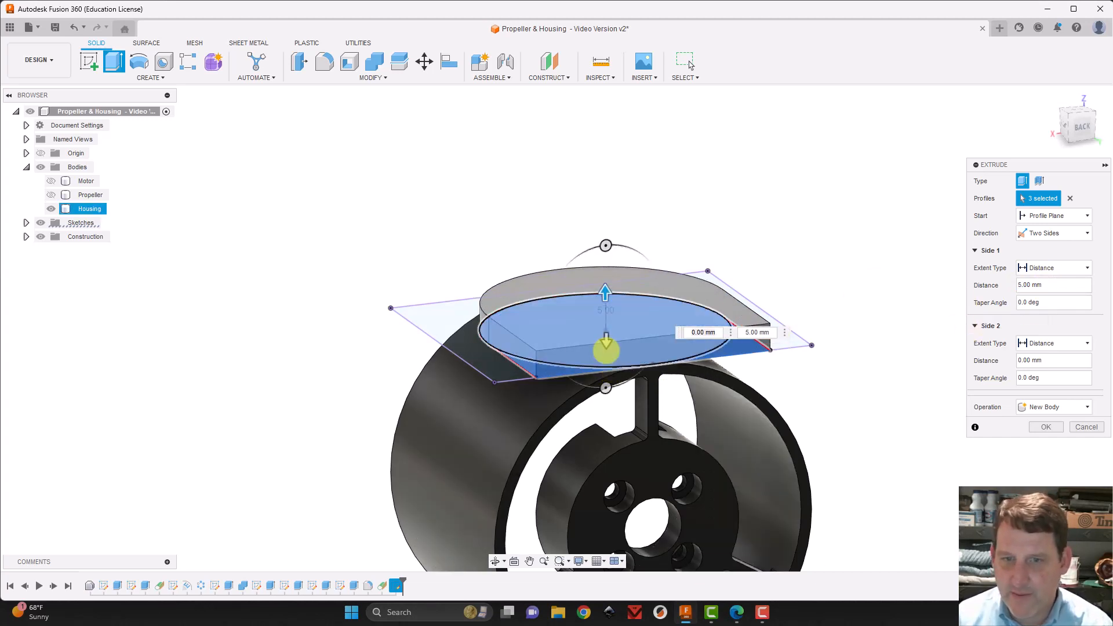
# Try extending side 2 of the extrusion to the Housing's outer face, and switch its extent type back to Distance
pyautogui.click(706, 335)
pyautogui.click(1060, 344)
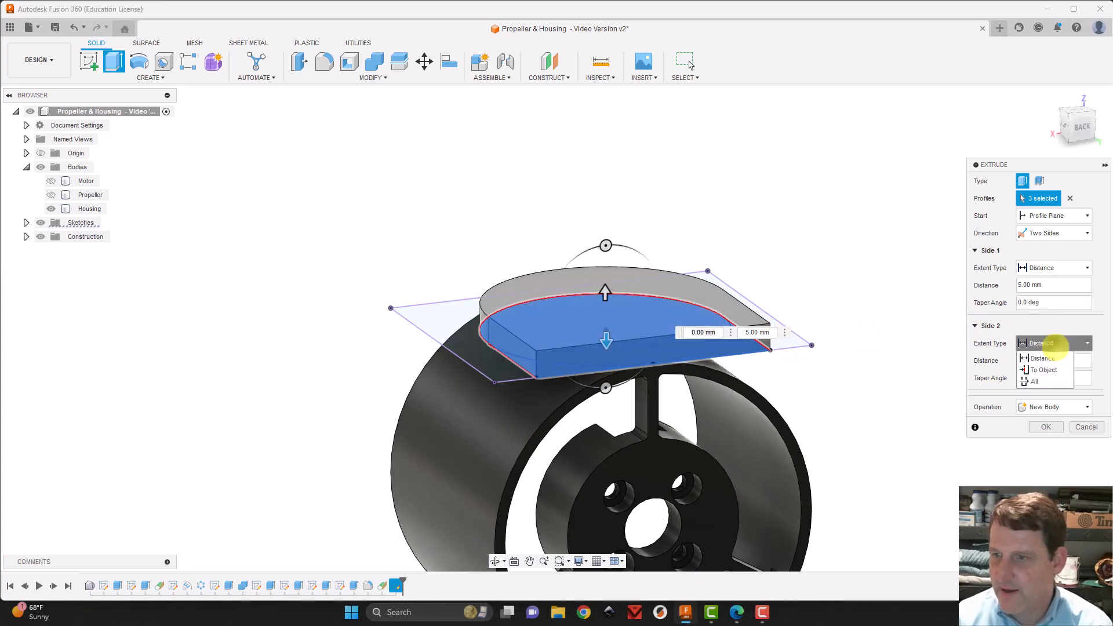
pyautogui.click(1046, 370)
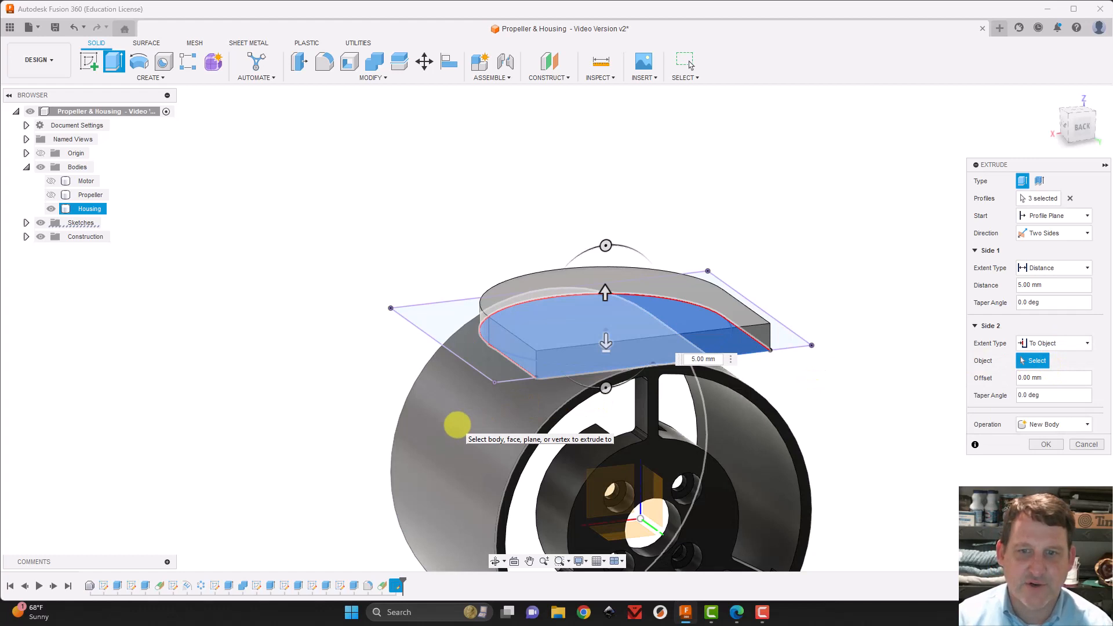
pyautogui.click(457, 424)
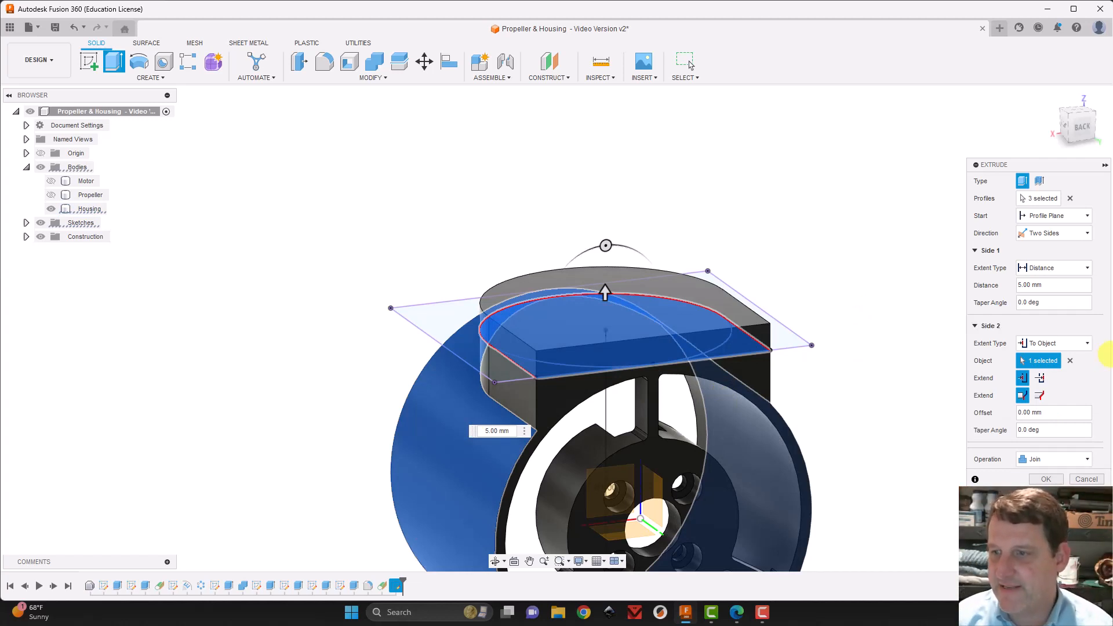
pyautogui.click(1066, 343)
pyautogui.click(1041, 358)
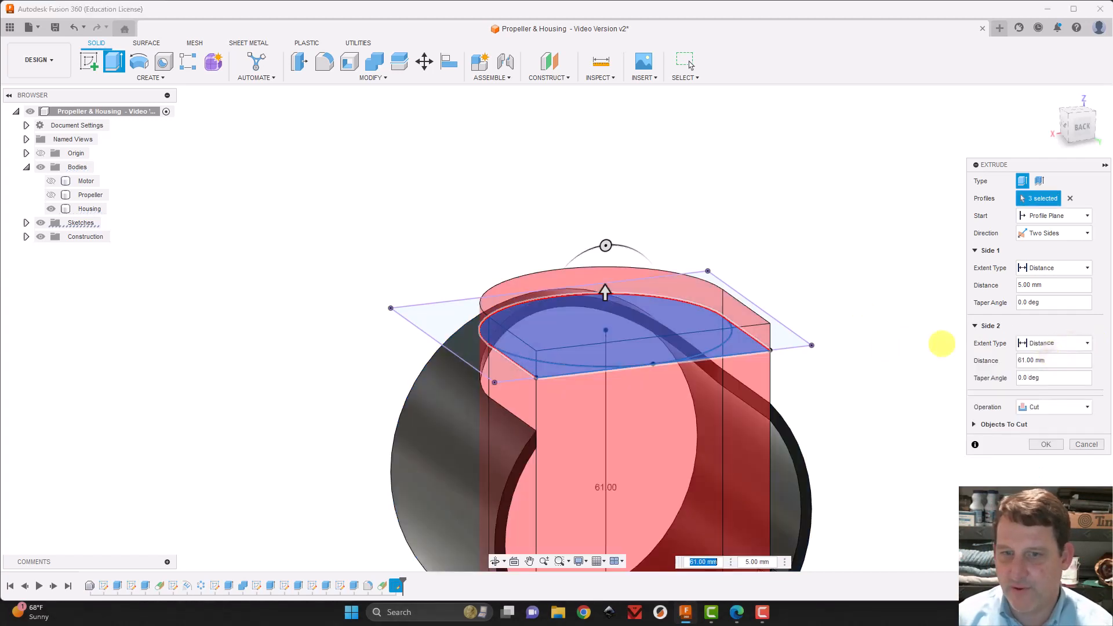
# Shorten side 2 of the extrusion to 10 mm and change the operation to Join
pyautogui.moveTo(938, 469); pyautogui.dragTo(899, 179, button='middle')
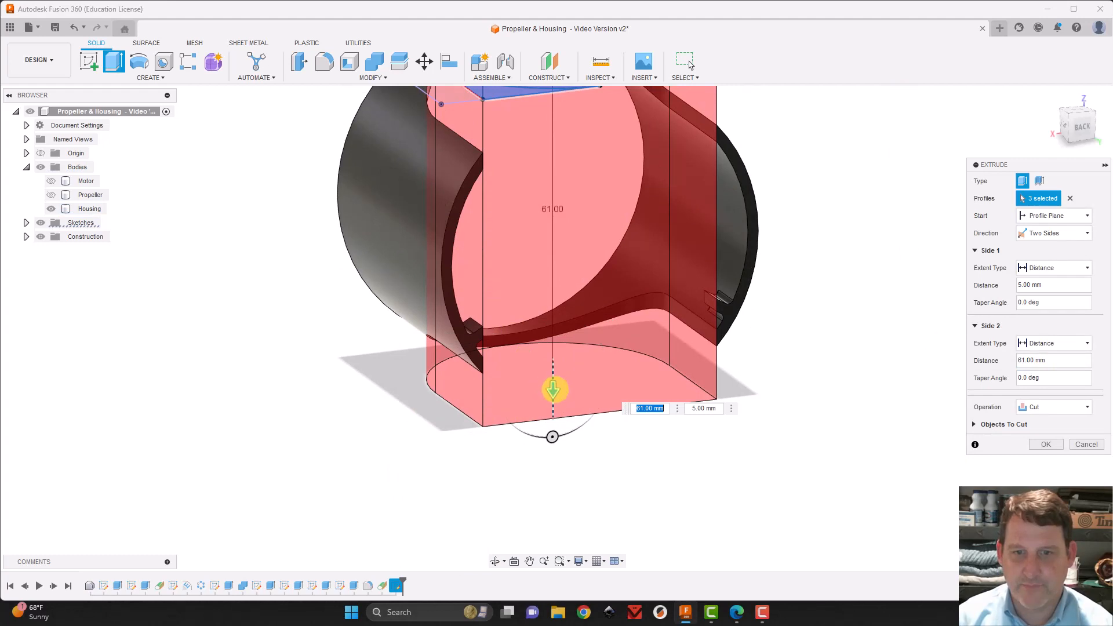
pyautogui.moveTo(556, 387); pyautogui.dragTo(553, 94)
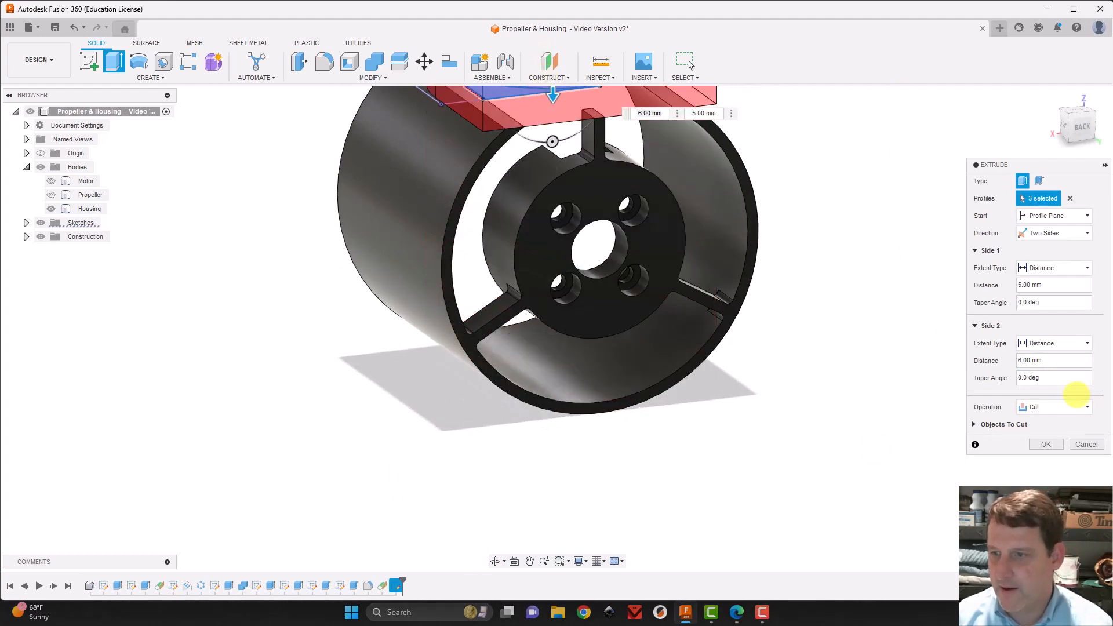
pyautogui.click(1068, 407)
pyautogui.click(1033, 421)
pyautogui.scroll(-3, 620, 288)
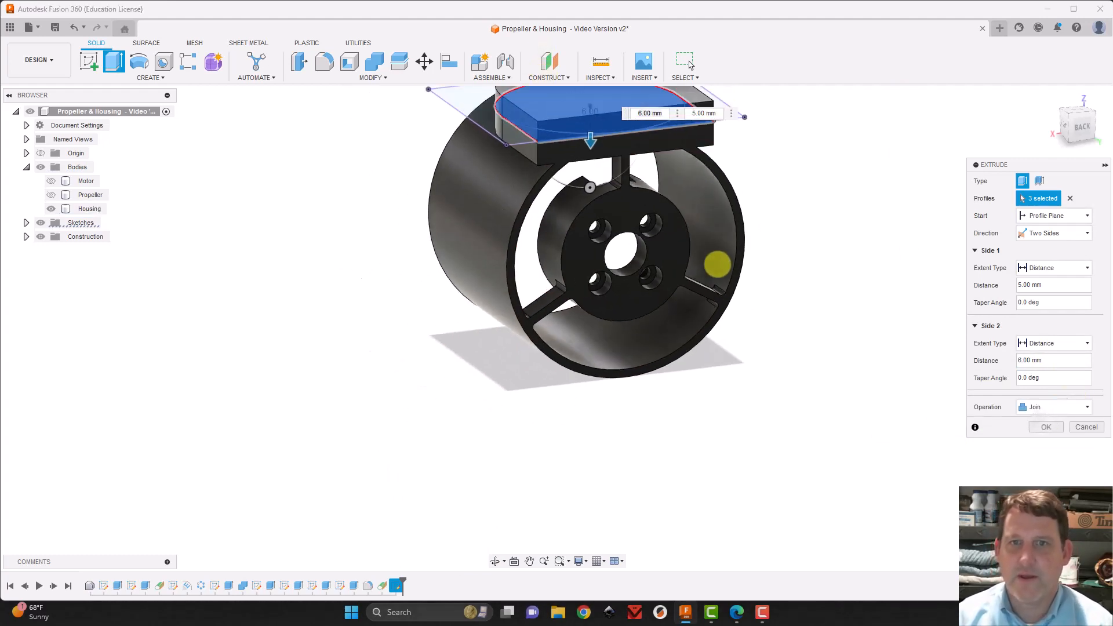
pyautogui.scroll(5, 530, 156)
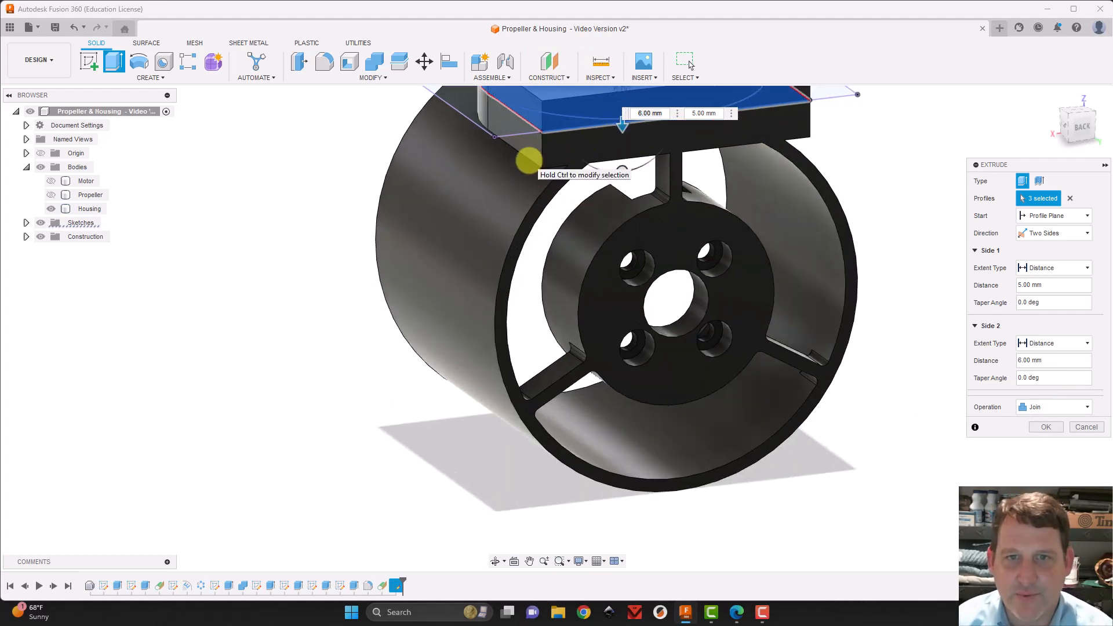
pyautogui.moveTo(662, 95); pyautogui.dragTo(663, 137)
pyautogui.moveTo(1055, 134)
pyautogui.mouseDown()
pyautogui.moveTo(1060, 93)
pyautogui.moveTo(1075, 117)
pyautogui.moveTo(1068, 124)
pyautogui.mouseUp()
# Extend side 2 of the extrusion to the Housing's outer cylindrical face and complete the joined block
pyautogui.click(1054, 341)
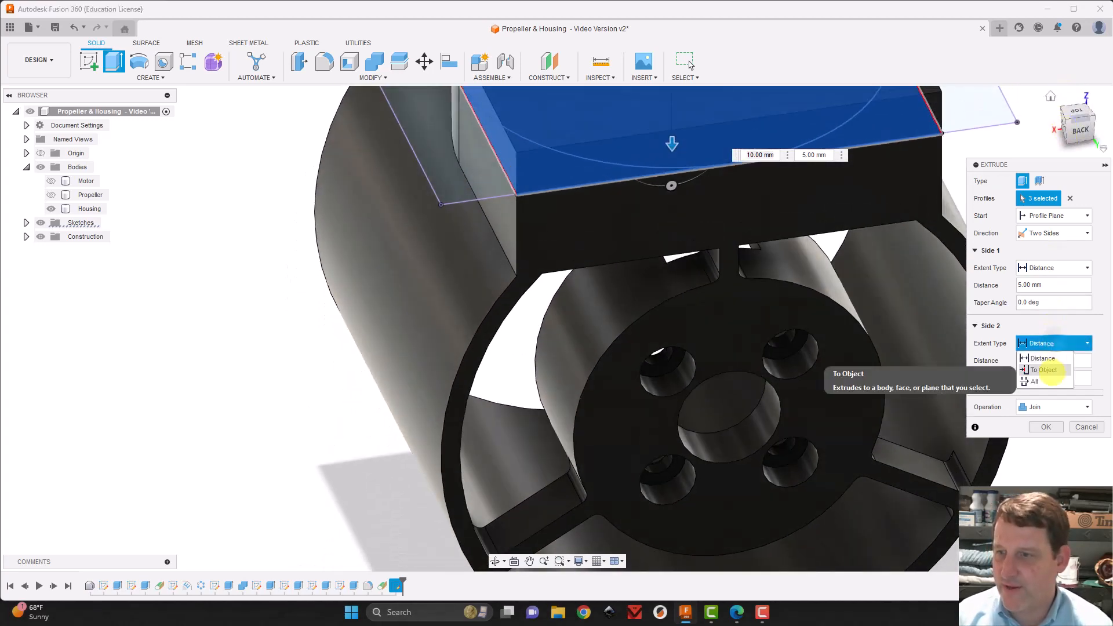
pyautogui.click(1043, 363)
pyautogui.click(397, 254)
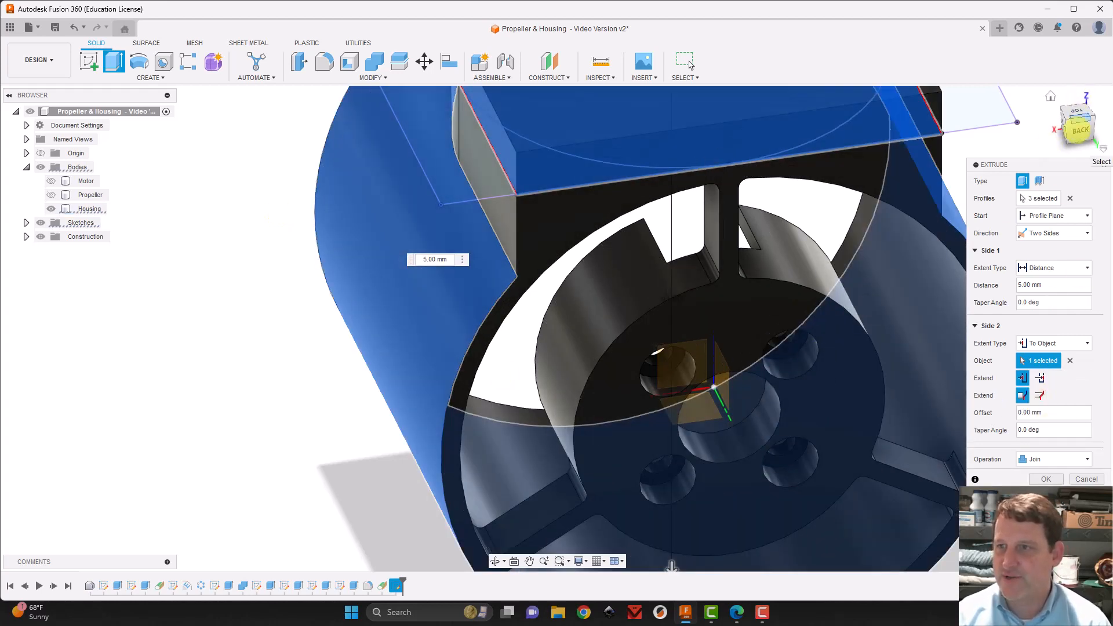
pyautogui.click(1075, 124)
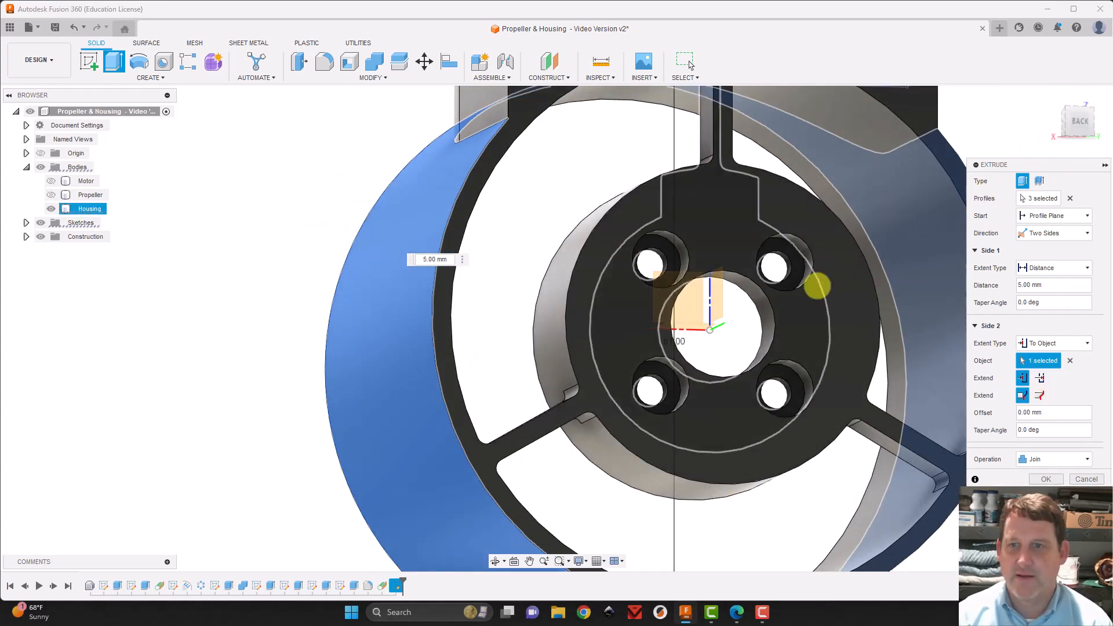
pyautogui.moveTo(817, 286); pyautogui.dragTo(662, 535, button='middle')
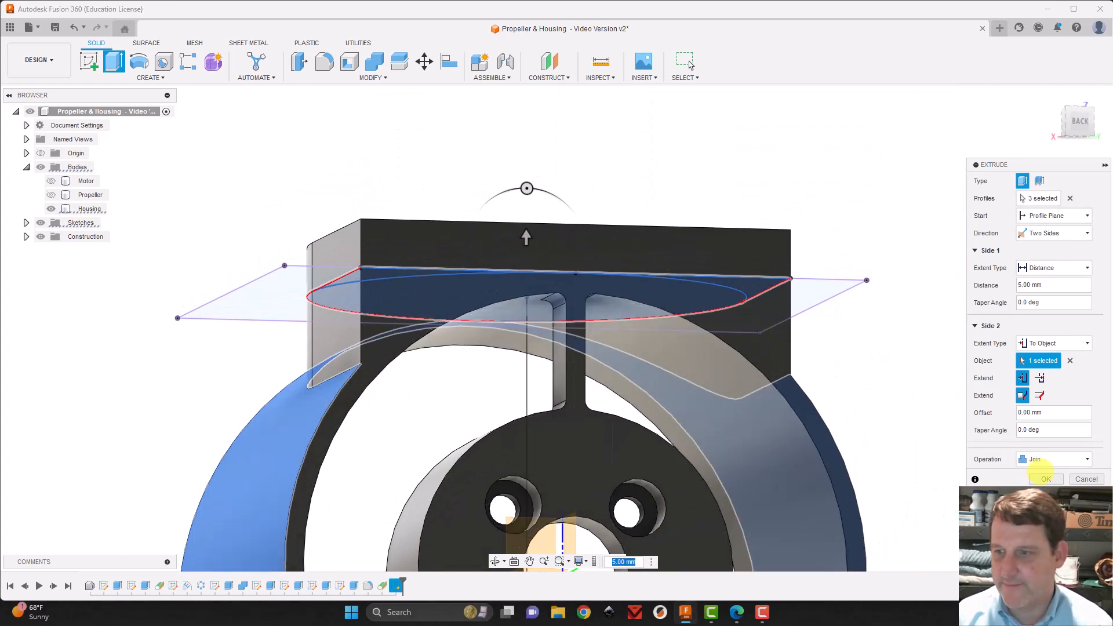
pyautogui.click(1046, 478)
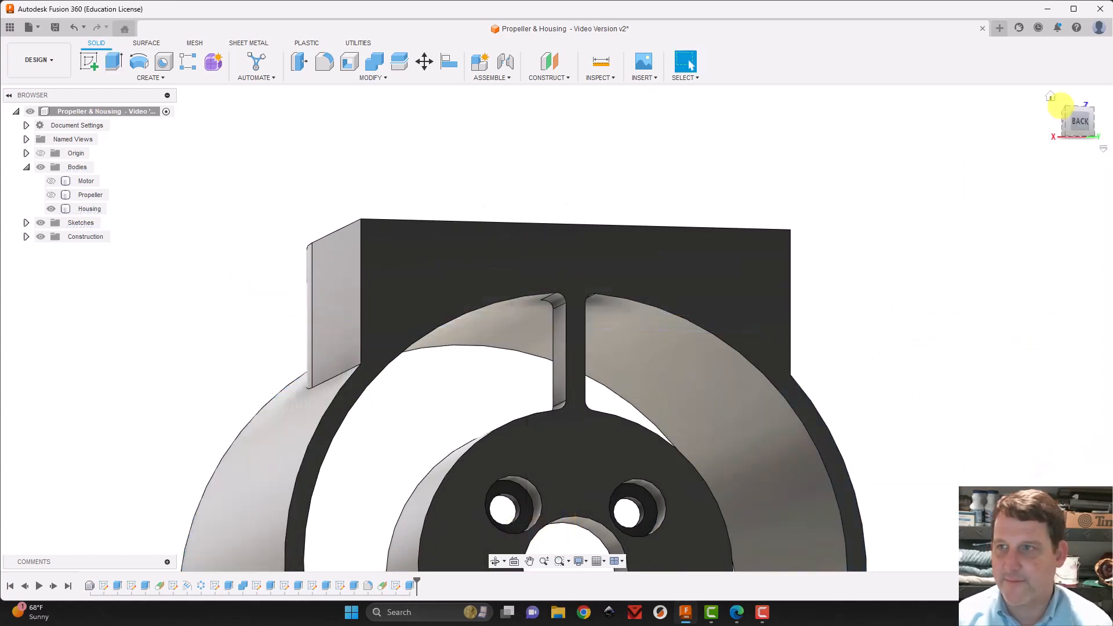
# Start a new sketch on the flat outer face of the mounting block
pyautogui.moveTo(1074, 123); pyautogui.dragTo(597, 28)
pyautogui.click(89, 61)
pyautogui.click(455, 262)
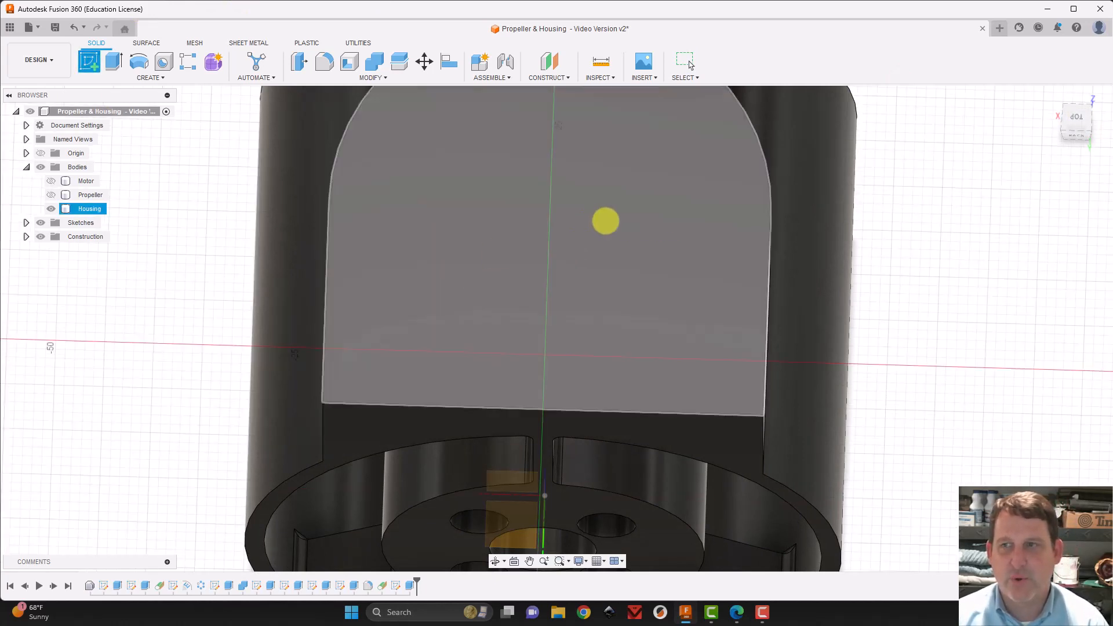
pyautogui.moveTo(1075, 119)
pyautogui.mouseDown()
pyautogui.moveTo(1093, 119)
pyautogui.moveTo(1099, 85)
pyautogui.moveTo(5, 80)
pyautogui.moveTo(1080, 114)
pyautogui.mouseUp()
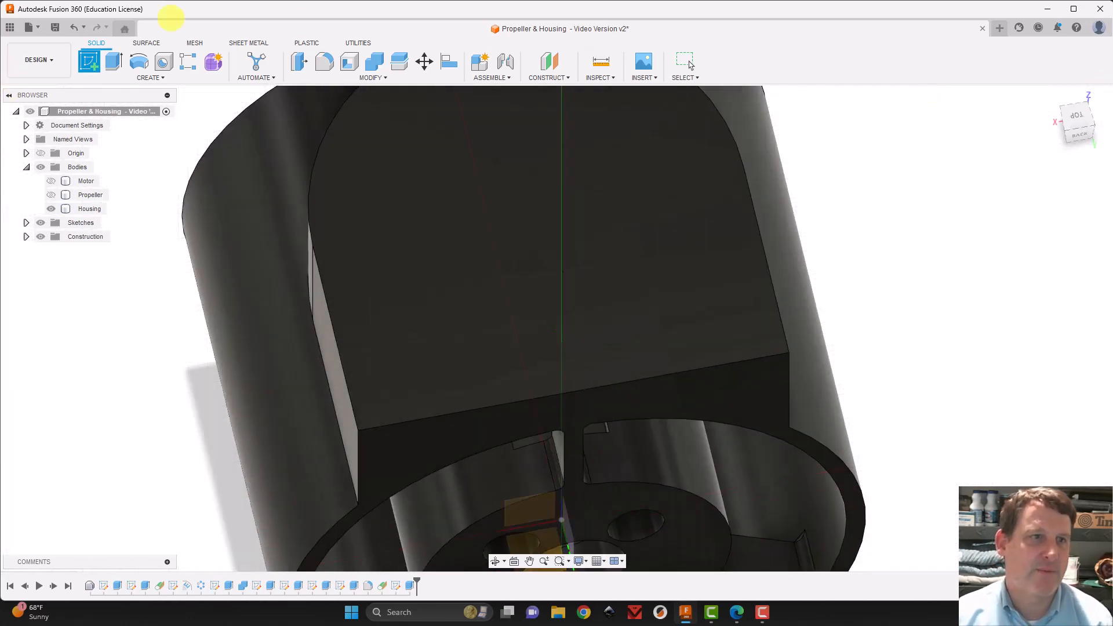
pyautogui.click(560, 255)
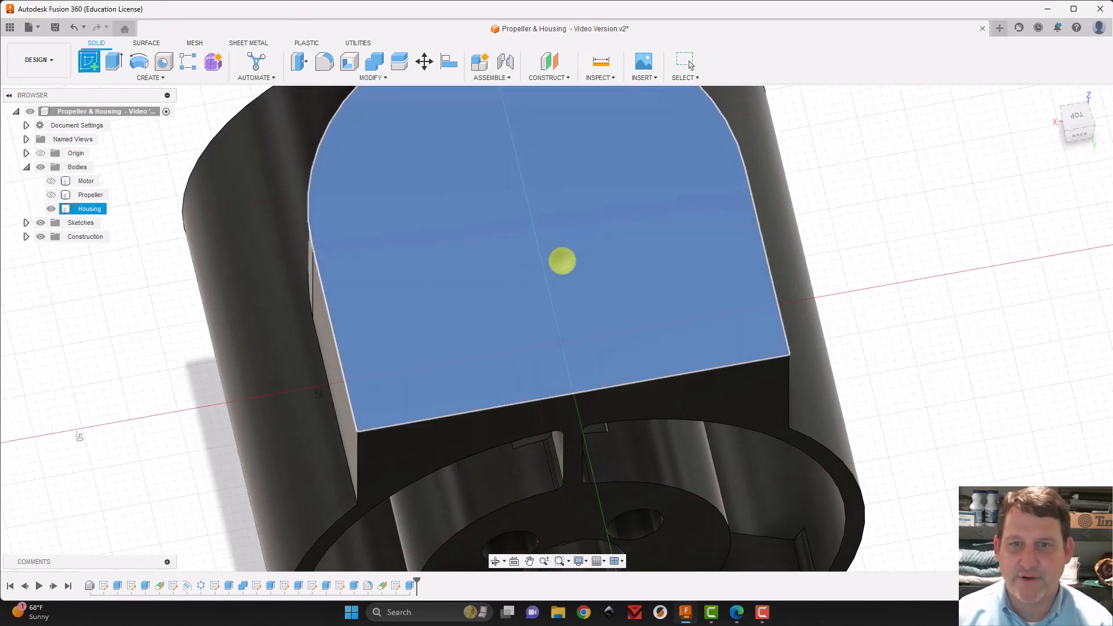
pyautogui.moveTo(899, 251)
pyautogui.mouseDown(button='middle')
pyautogui.moveTo(823, 390)
pyautogui.moveTo(831, 412)
pyautogui.mouseUp(button='middle')
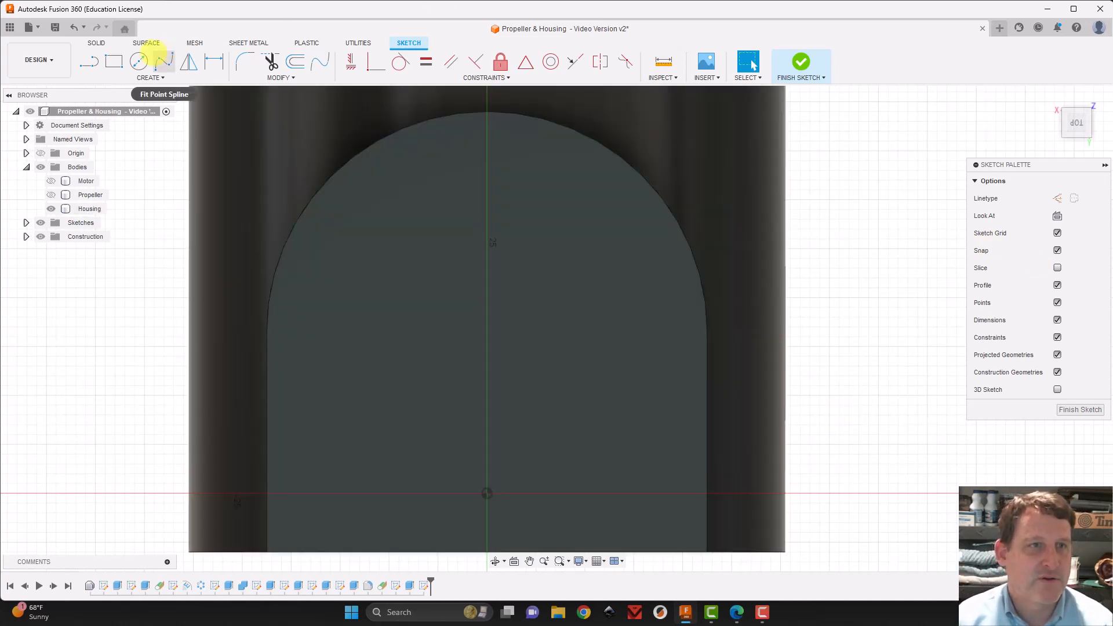
# Draw a 35 mm construction circle concentric with the rounded end of the block
pyautogui.click(137, 61)
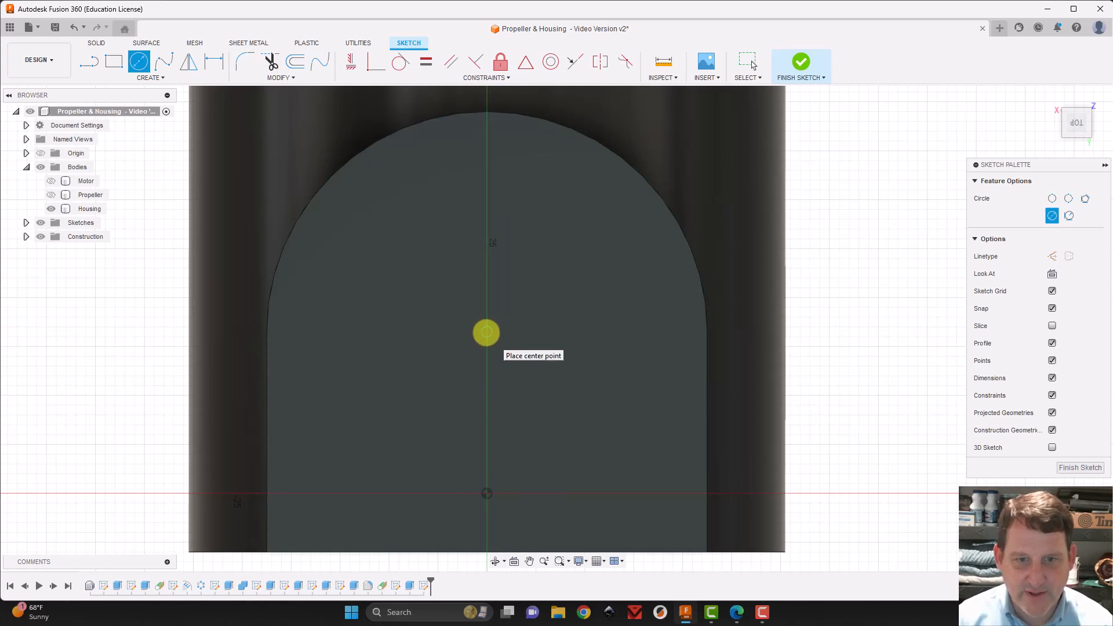
pyautogui.click(486, 331)
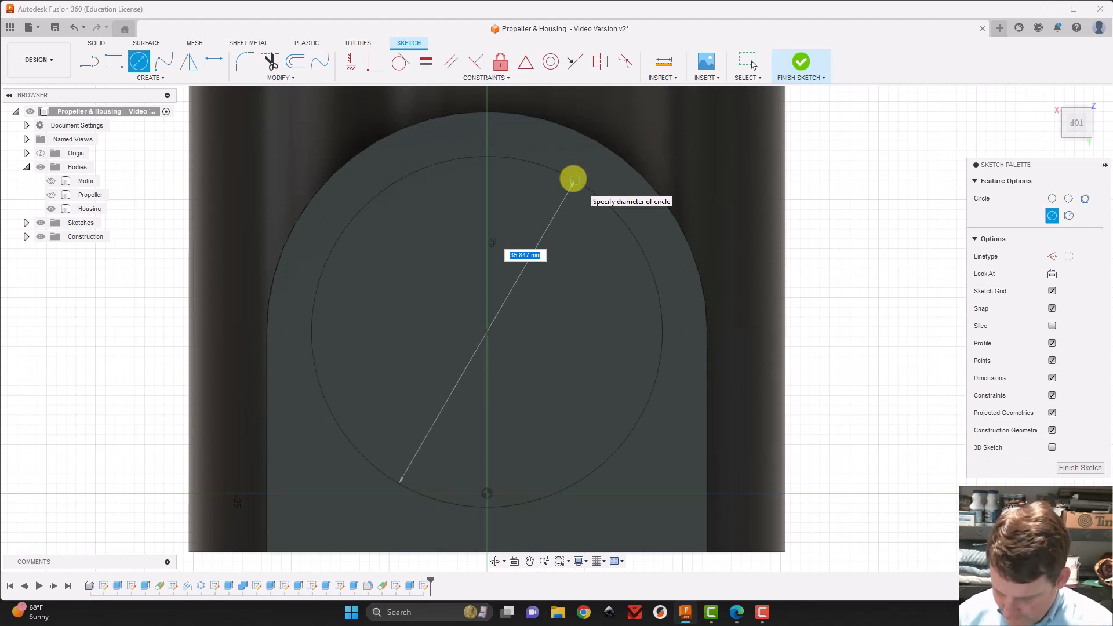
pyautogui.press('Tab')
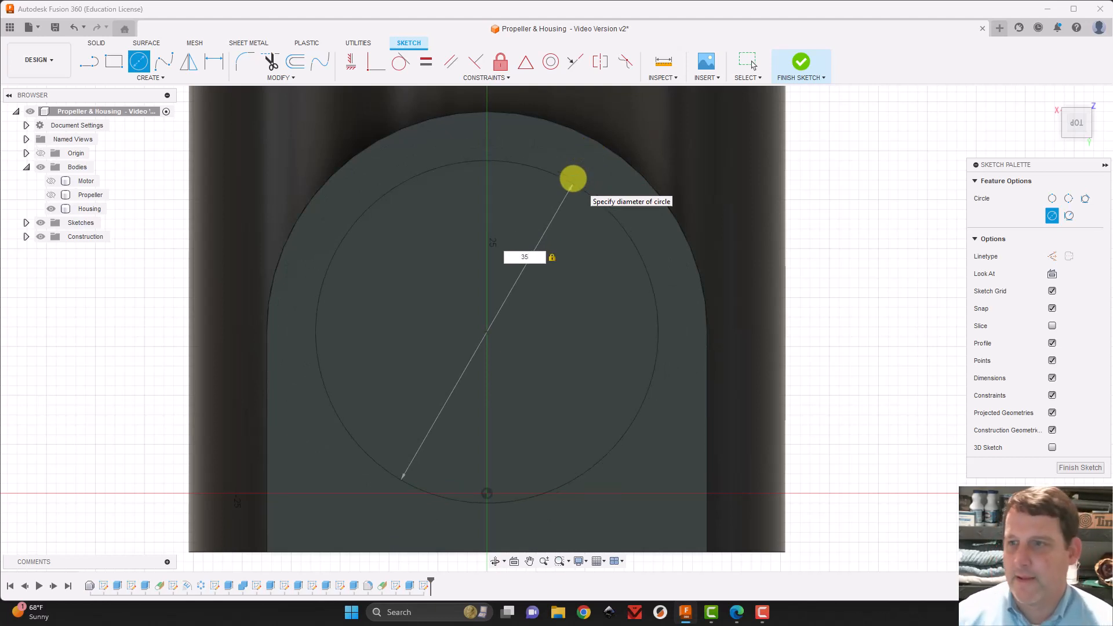
pyautogui.click(1052, 256)
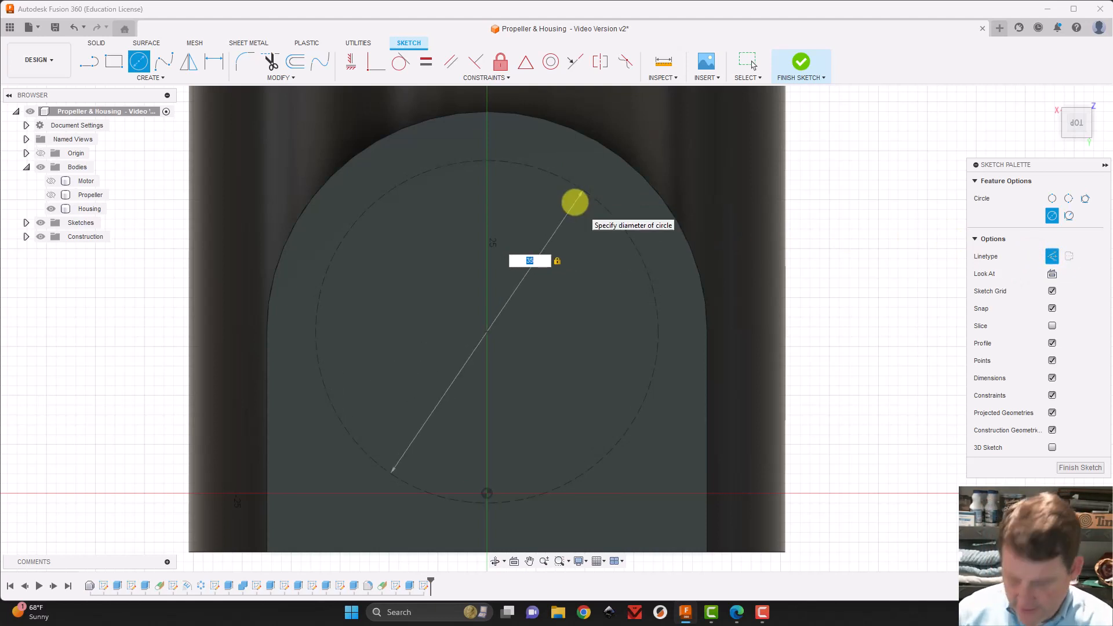
pyautogui.click(574, 202)
pyautogui.press('Escape')
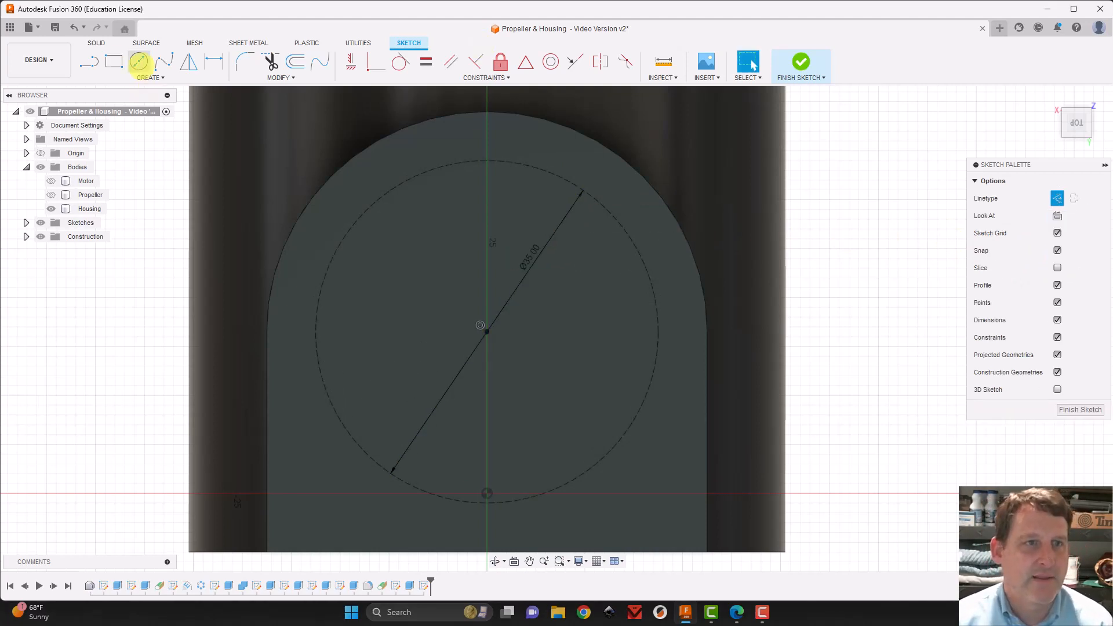
# Draw a 2 mm regular circle centred on the upper-left part of the 35 mm construction circle
pyautogui.click(139, 61)
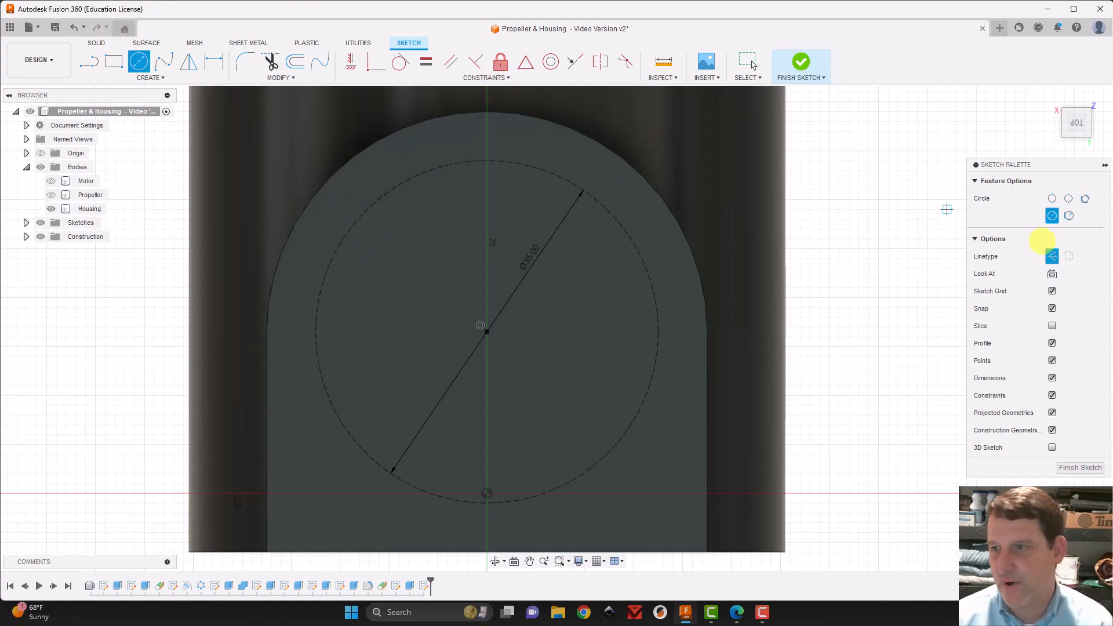
pyautogui.click(1051, 255)
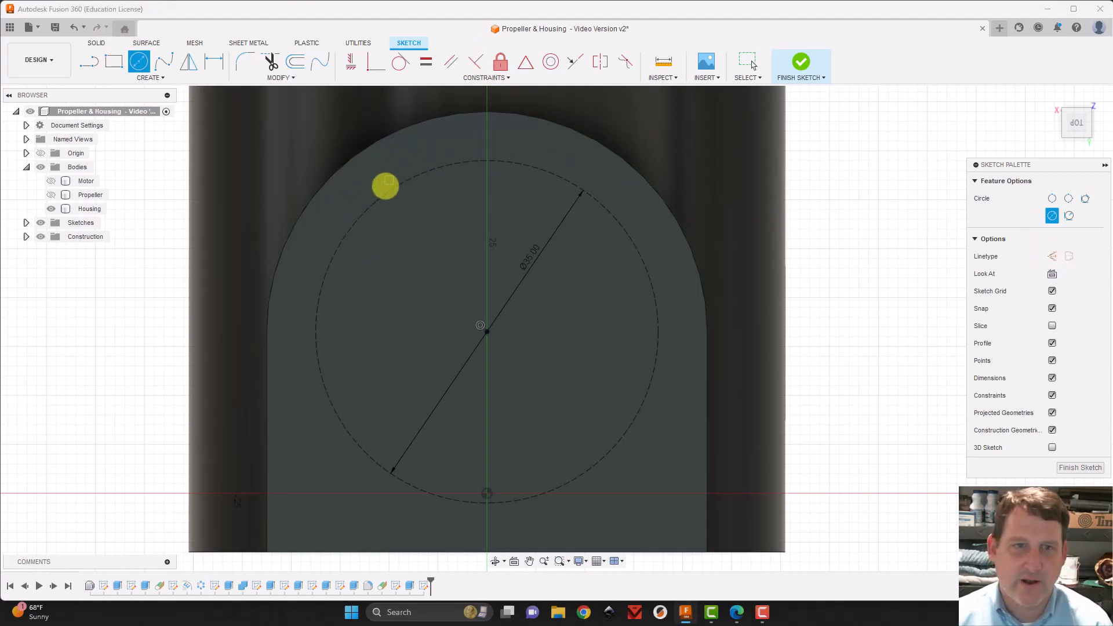
pyautogui.click(347, 207)
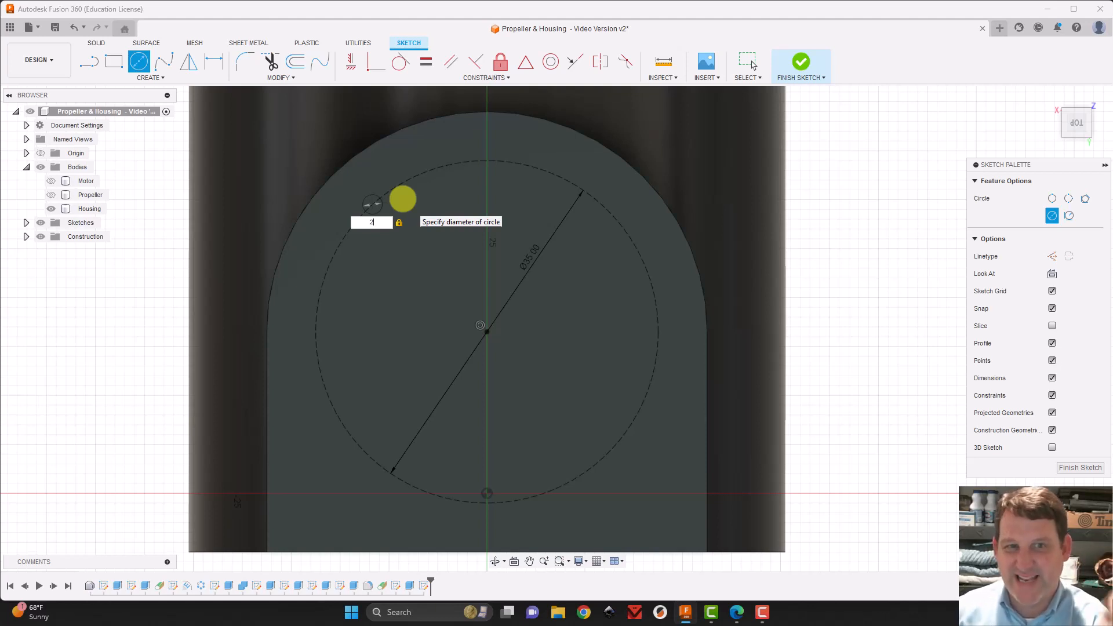
pyautogui.press('Escape')
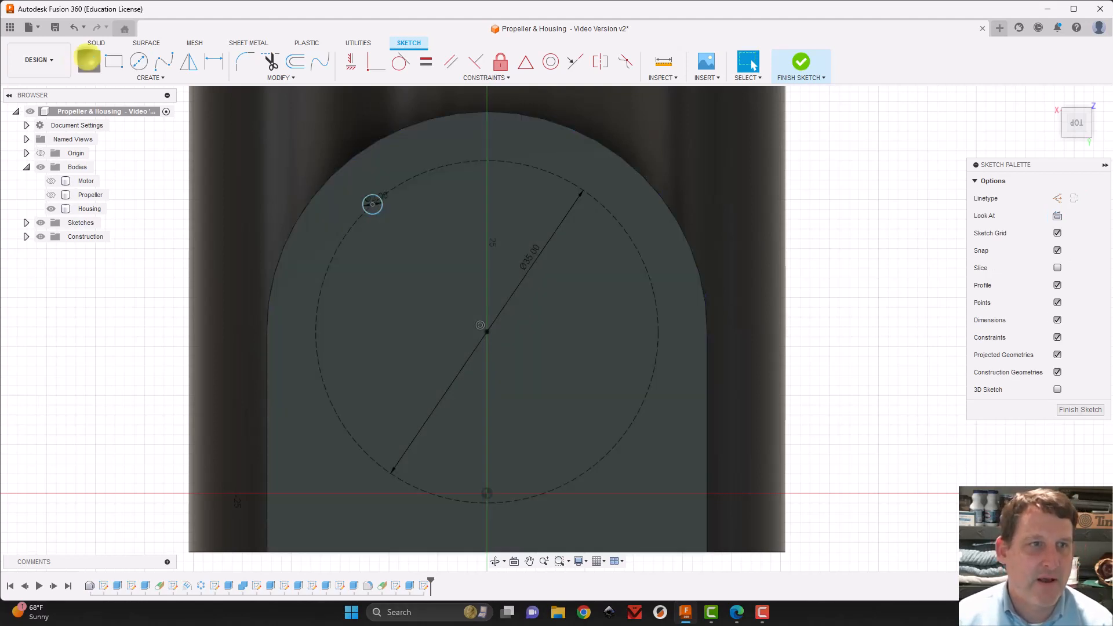
# Draw construction lines from the large circle's centre to the small circle's centre and vertically up to the large circle
pyautogui.click(88, 61)
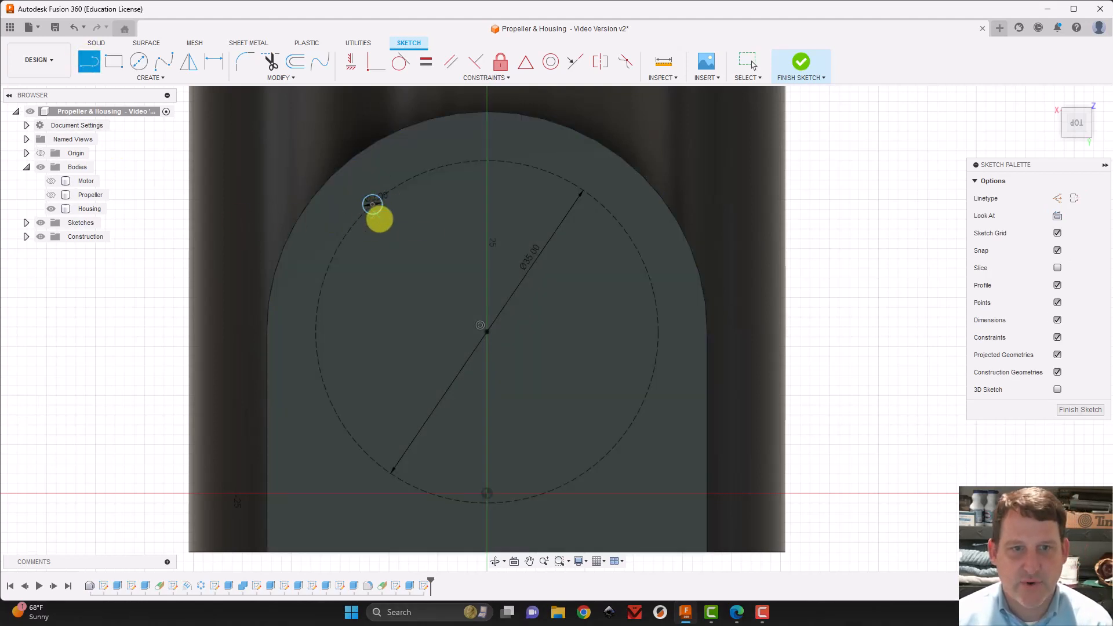
pyautogui.click(1057, 198)
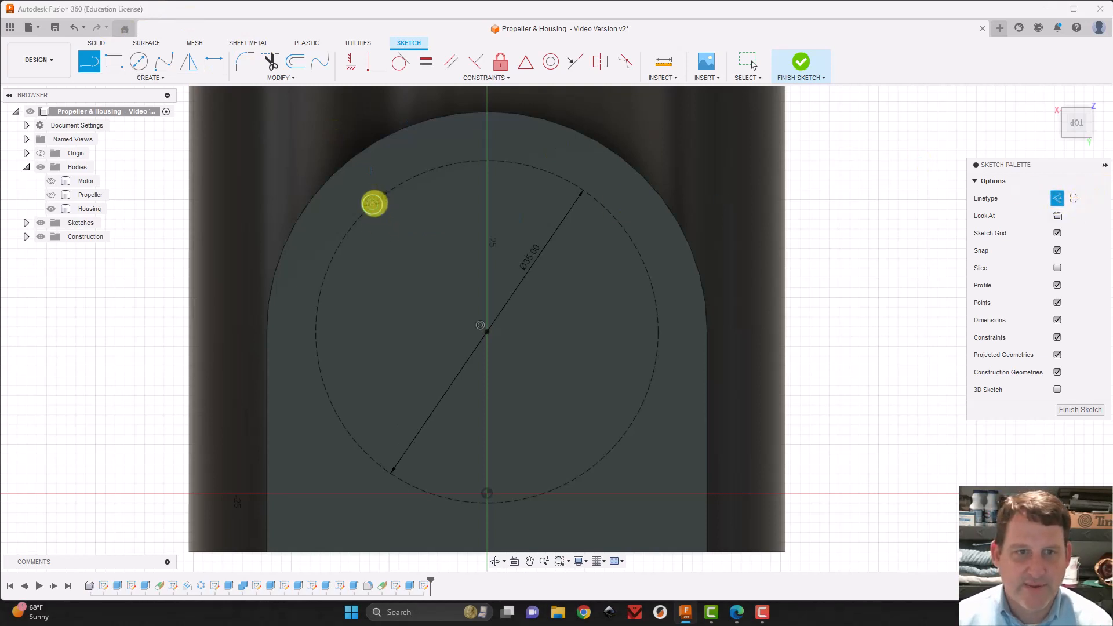
pyautogui.click(373, 204)
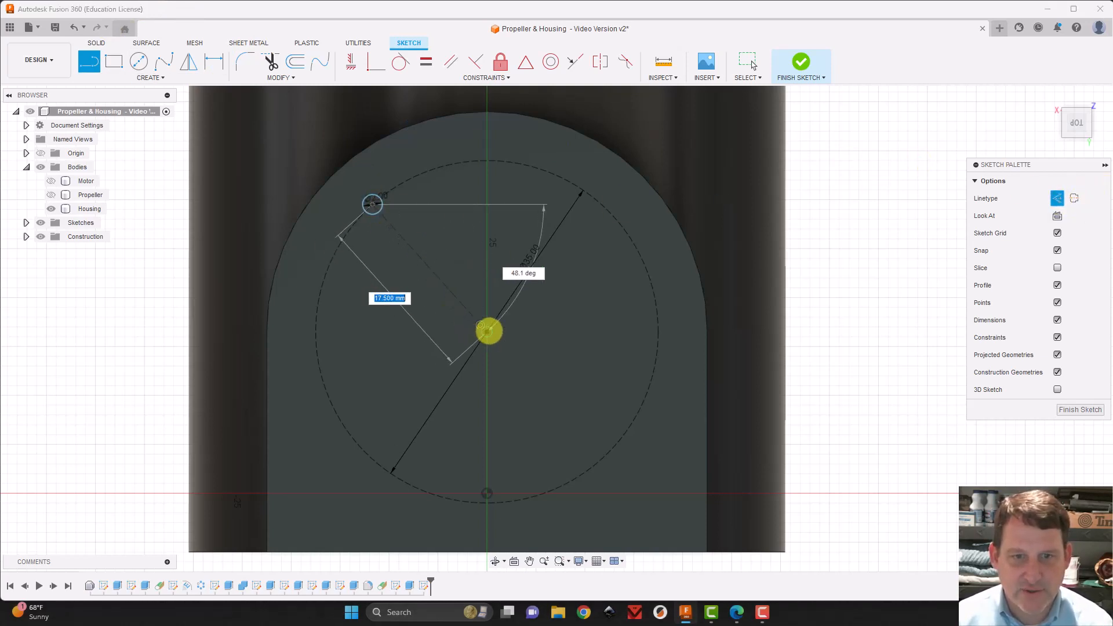
pyautogui.click(488, 330)
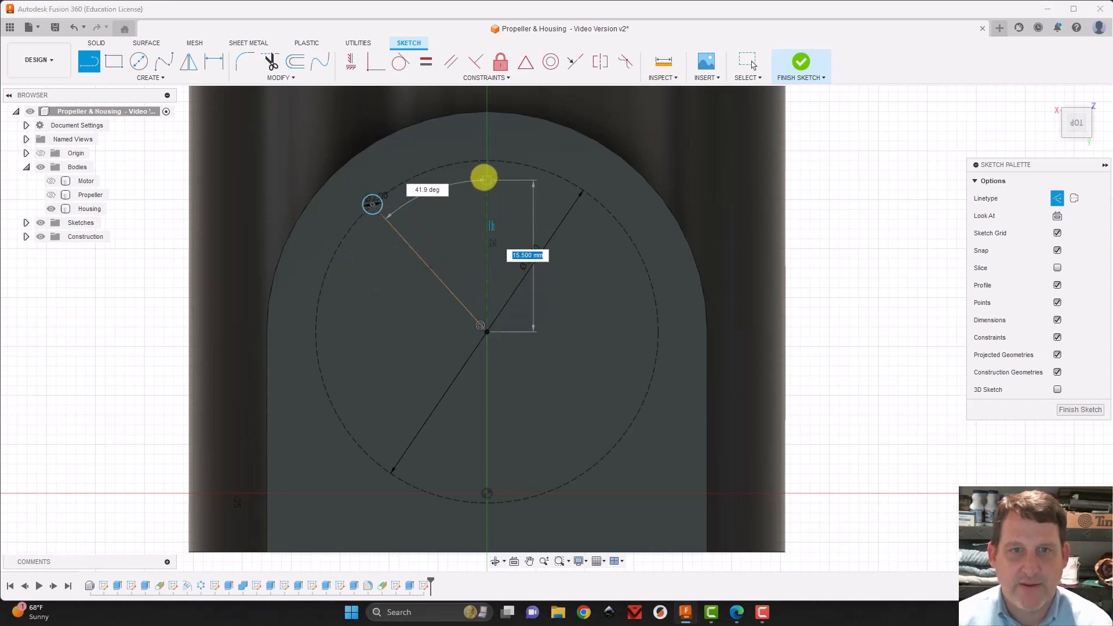
pyautogui.doubleClick(485, 161)
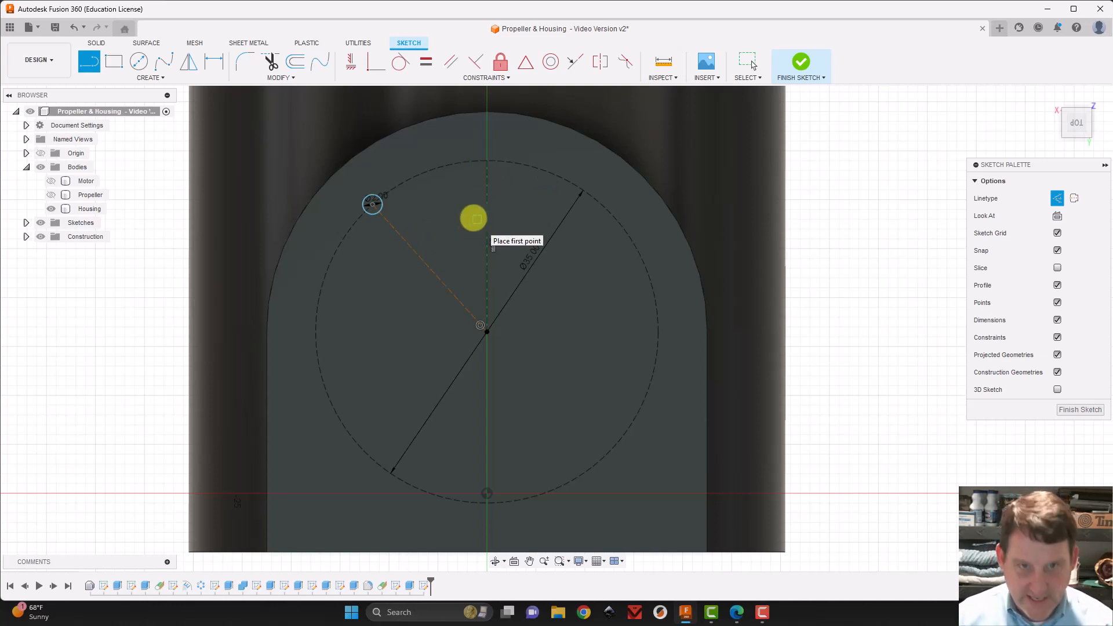
# Dimension the angle between the vertical and slanted construction lines at 45 degrees
pyautogui.press('d')
pyautogui.click(487, 210)
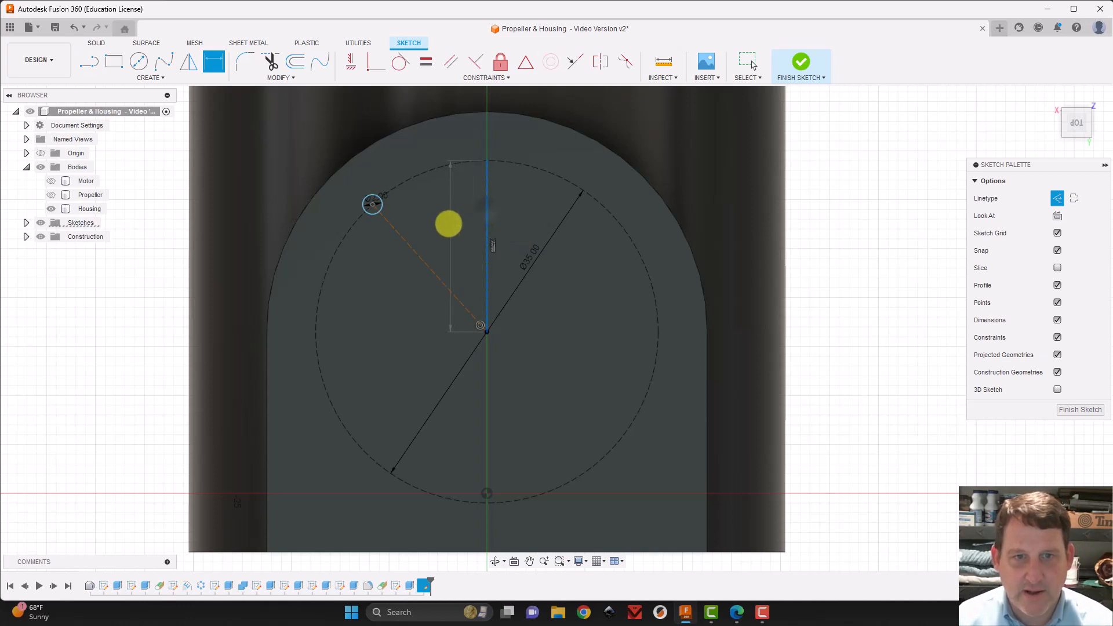
pyautogui.click(417, 256)
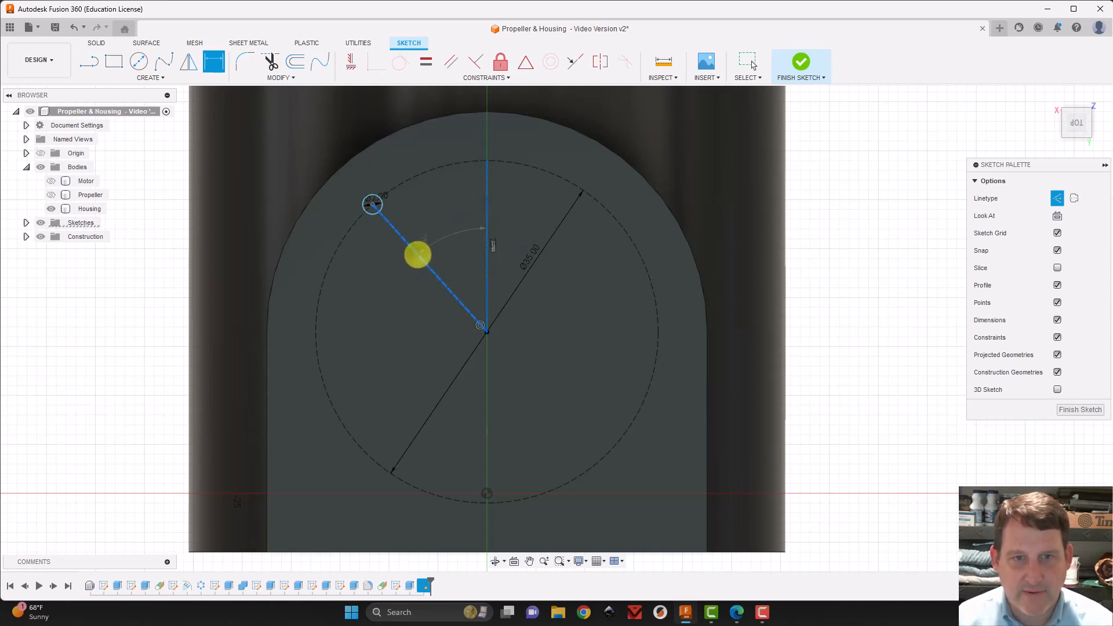
pyautogui.click(431, 217)
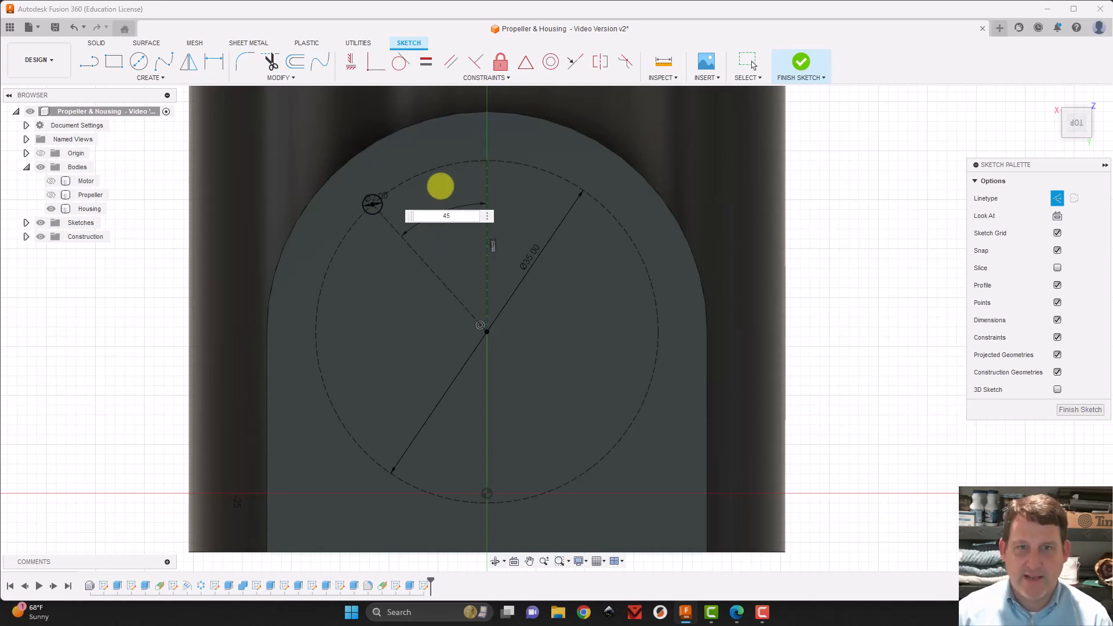
pyautogui.write('45')
pyautogui.press('Return')
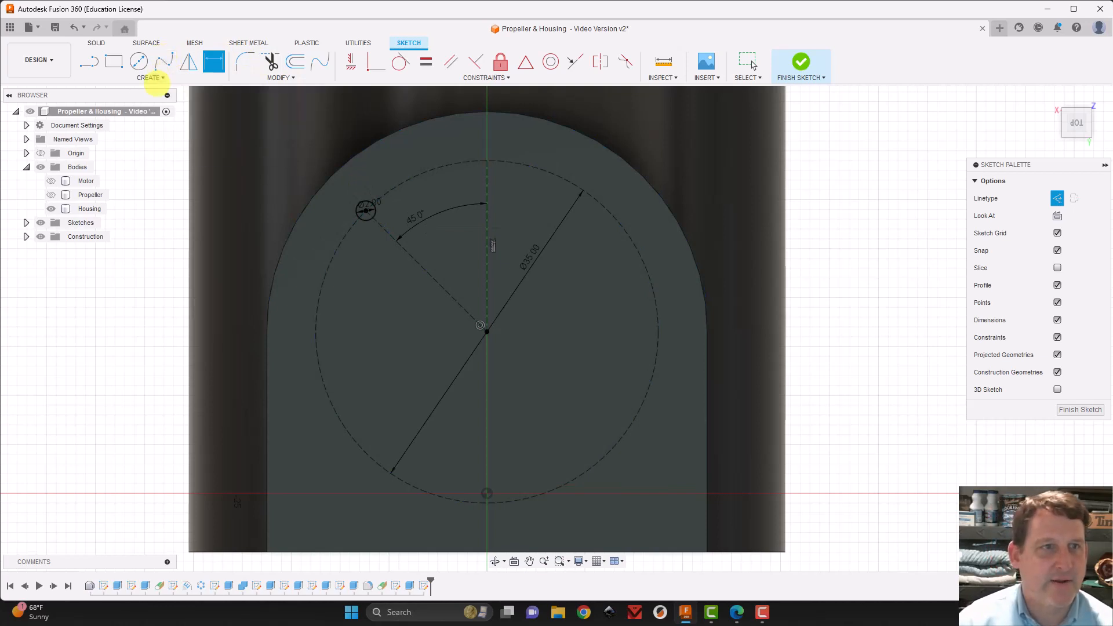
# Create a full circular sketch pattern of the 2 mm circle around the large circle's centre with quantity 4
pyautogui.click(150, 77)
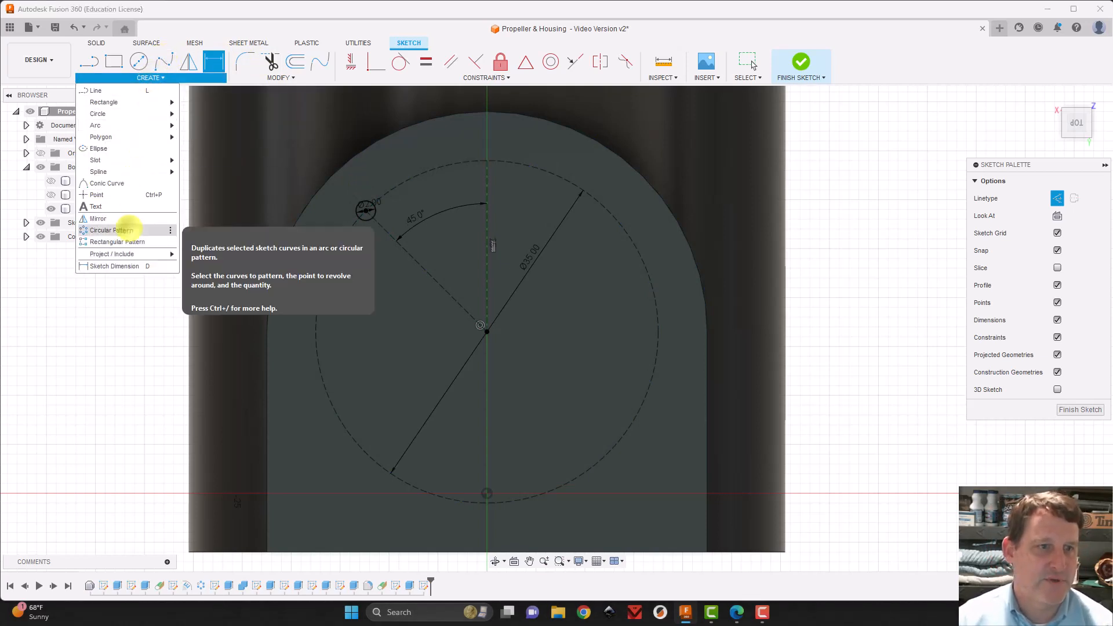
pyautogui.click(126, 230)
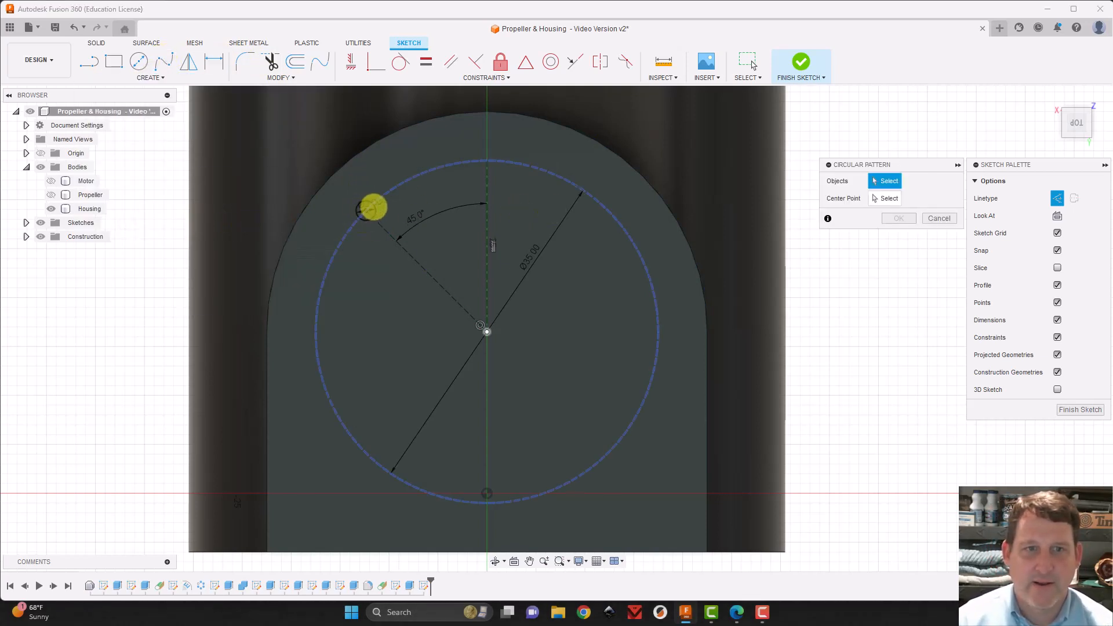
pyautogui.click(372, 208)
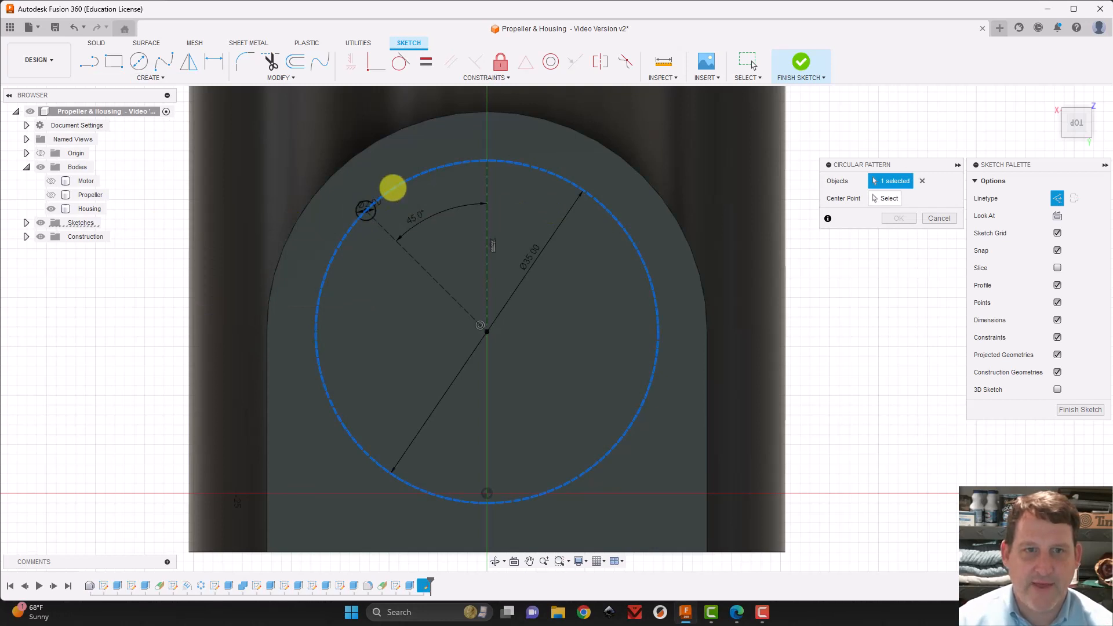
pyautogui.click(393, 188)
pyautogui.click(366, 211)
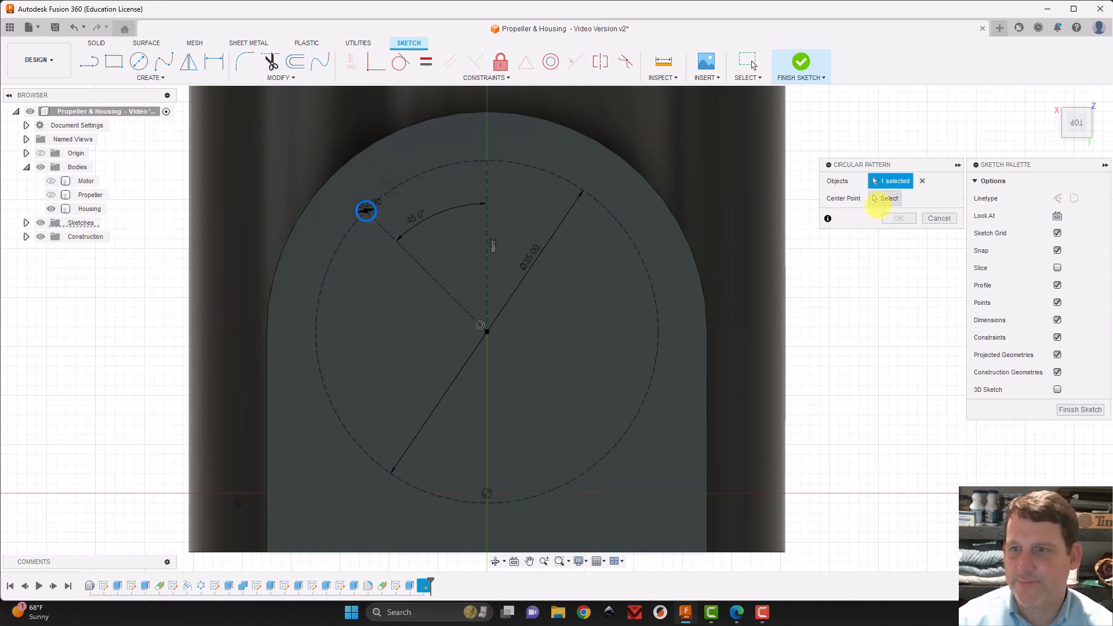
pyautogui.click(486, 331)
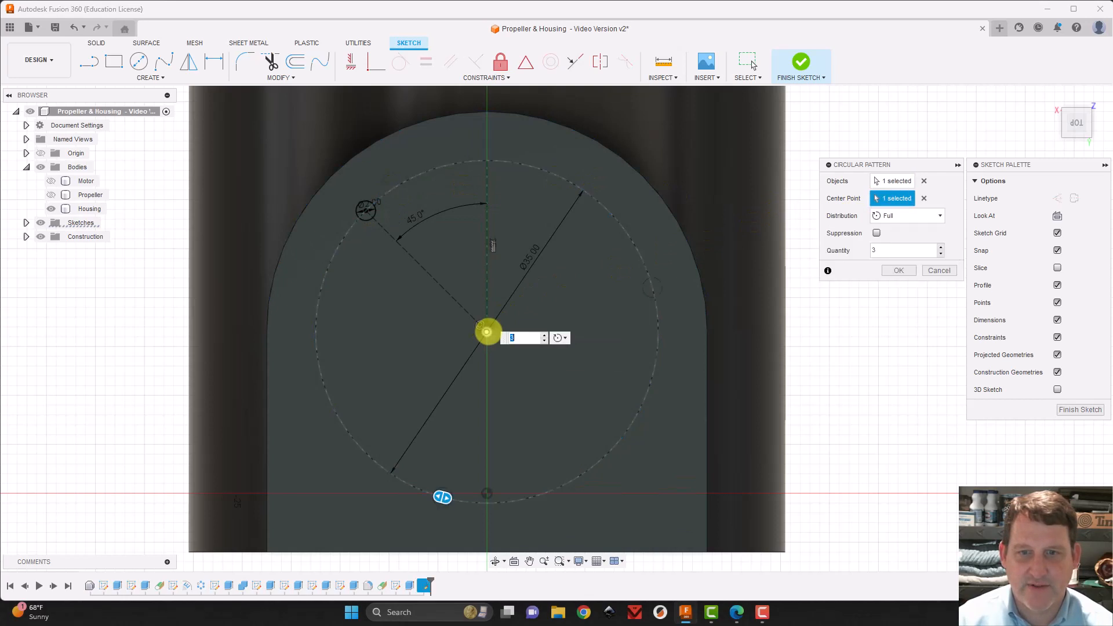
pyautogui.click(544, 335)
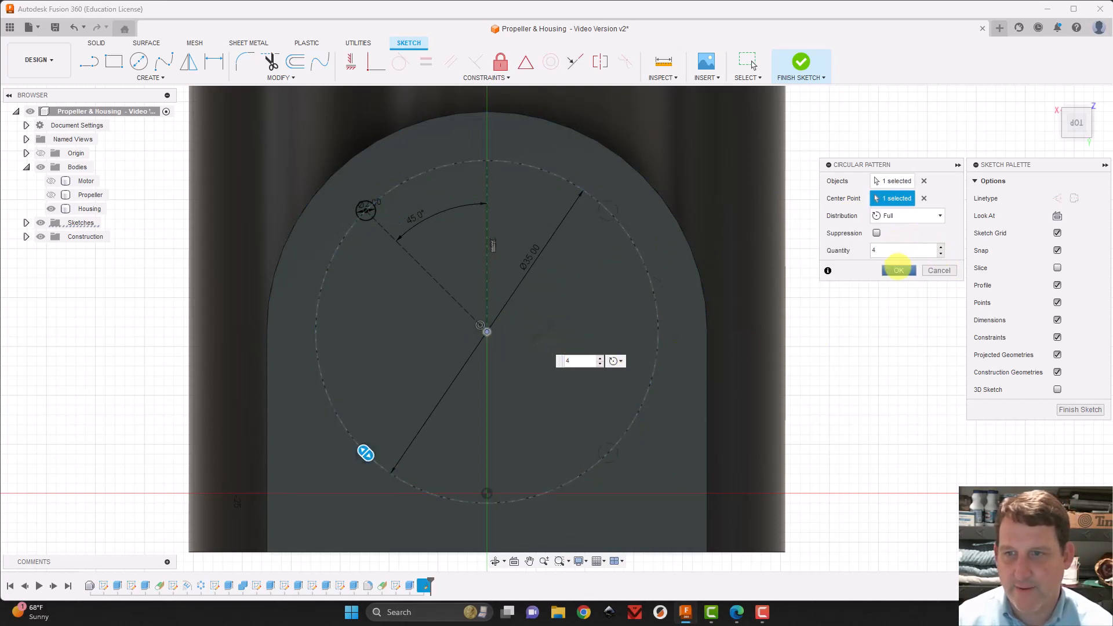
pyautogui.click(897, 269)
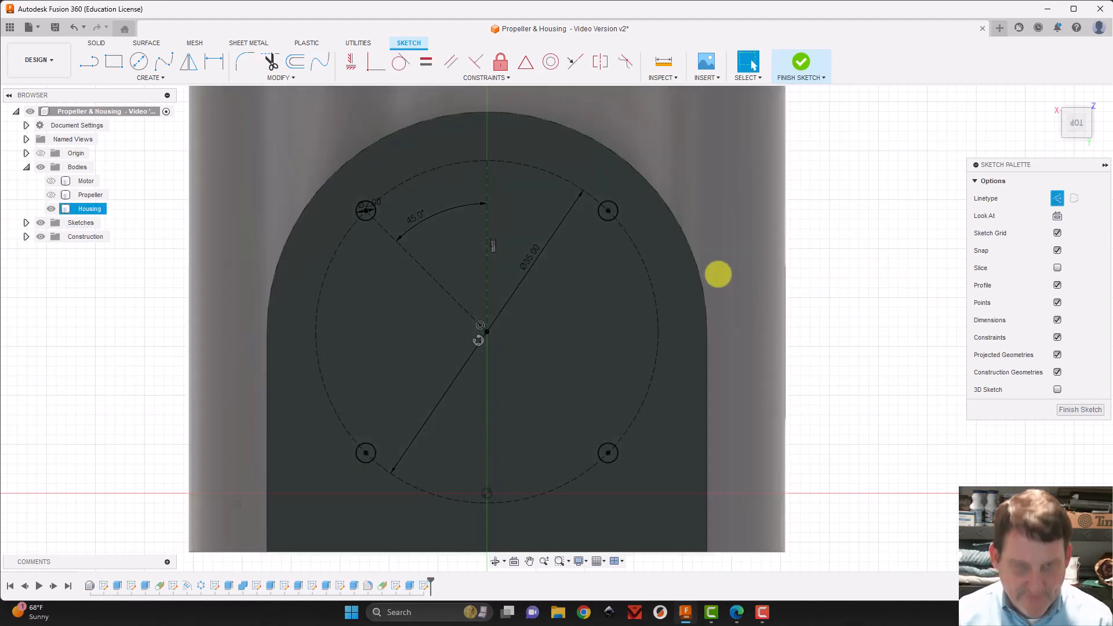
# Extrude the four 2 mm circles -9 mm as a cut into the mounting block on the housing
pyautogui.press('e')
pyautogui.click(385, 128)
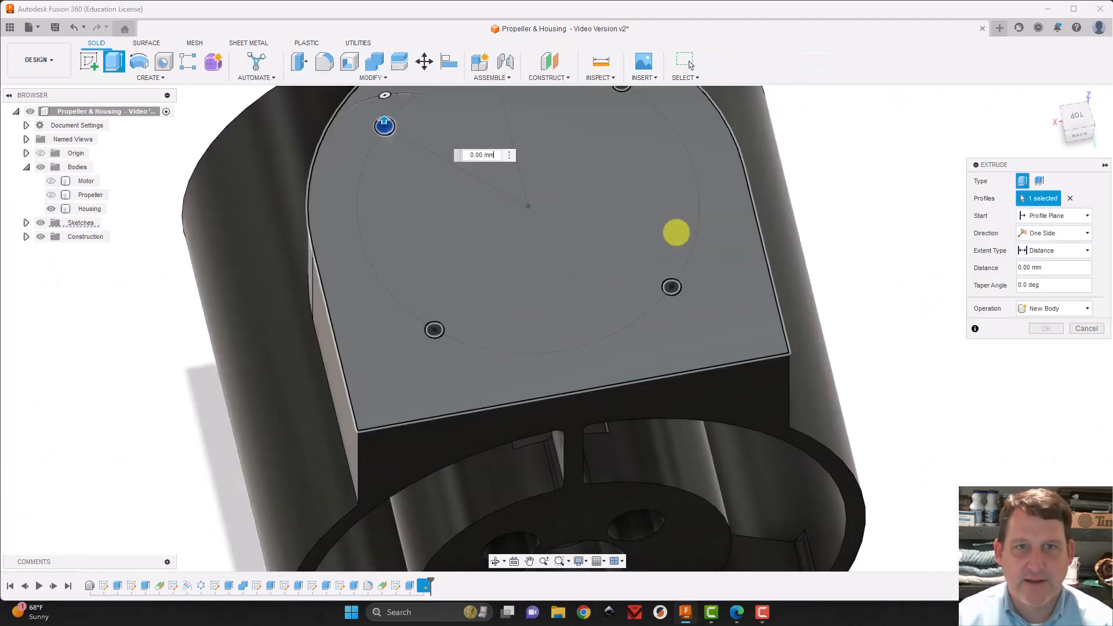
pyautogui.click(671, 286)
pyautogui.keyDown('shift'); pyautogui.moveTo(677, 197); pyautogui.dragTo(665, 340, button='middle'); pyautogui.keyUp('shift')
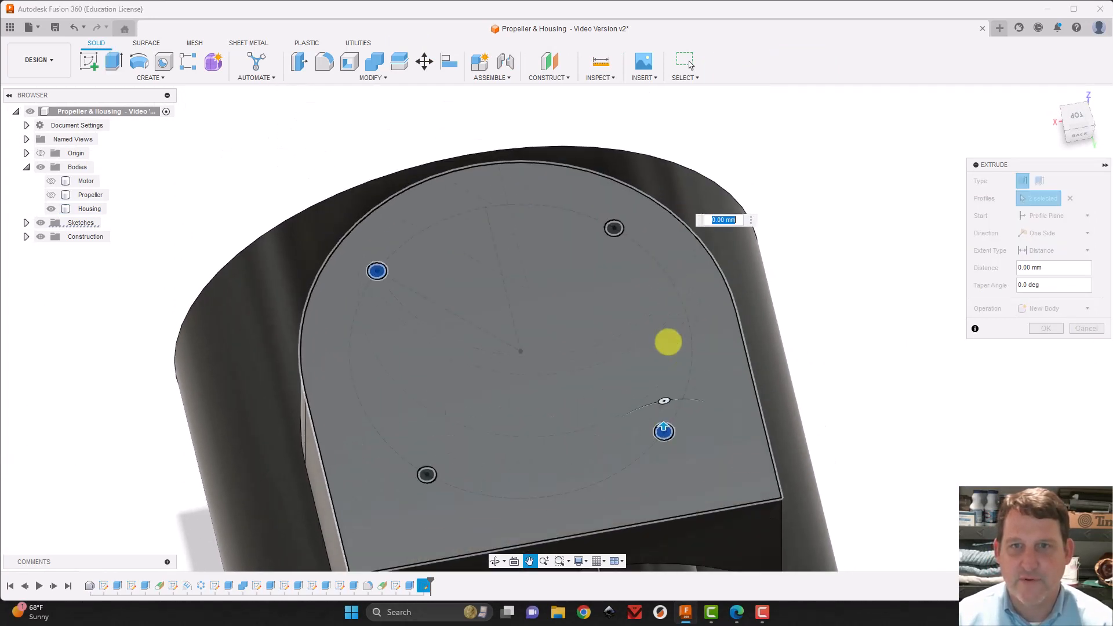
pyautogui.click(610, 227)
pyautogui.click(426, 473)
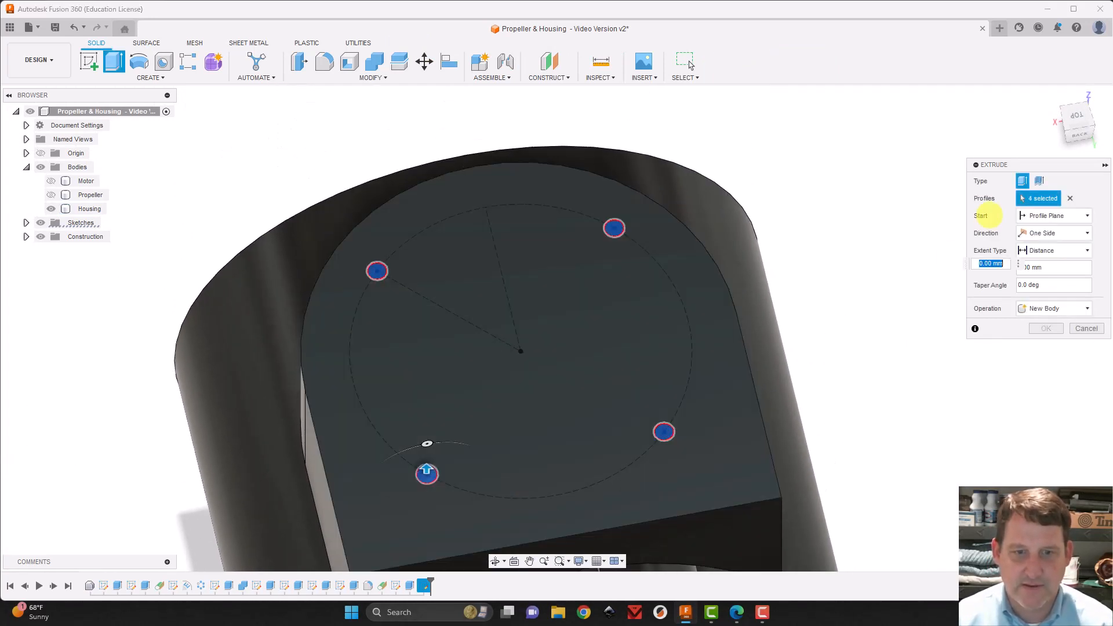
pyautogui.click(1069, 82)
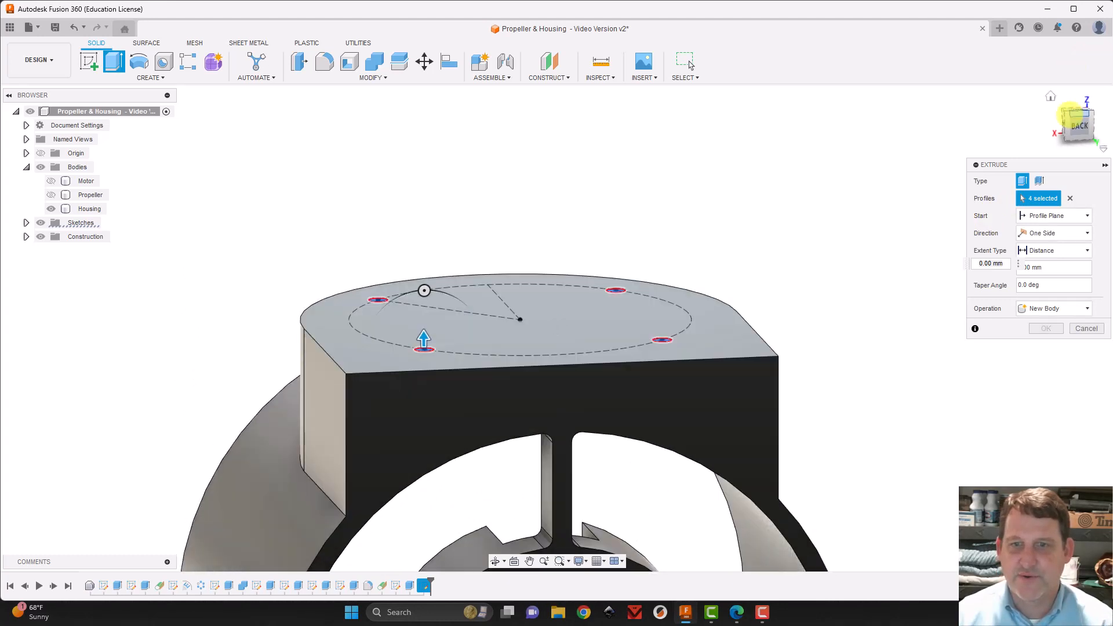
pyautogui.moveTo(423, 336); pyautogui.dragTo(424, 438)
pyautogui.moveTo(1076, 127); pyautogui.dragTo(1070, 104)
pyautogui.click(1076, 121)
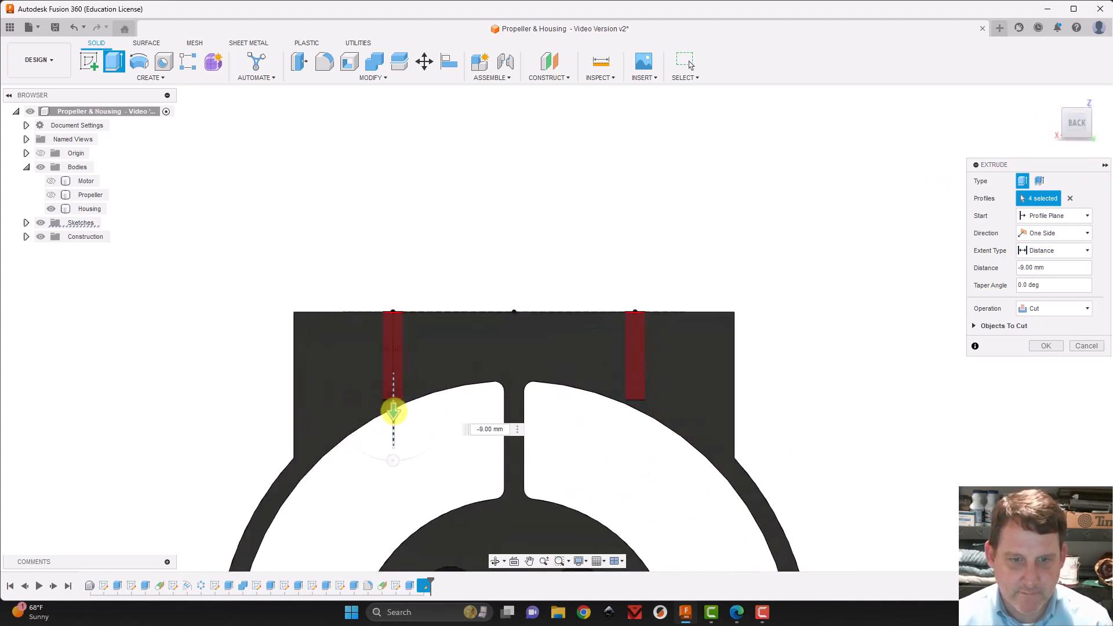
pyautogui.moveTo(393, 411); pyautogui.dragTo(393, 412)
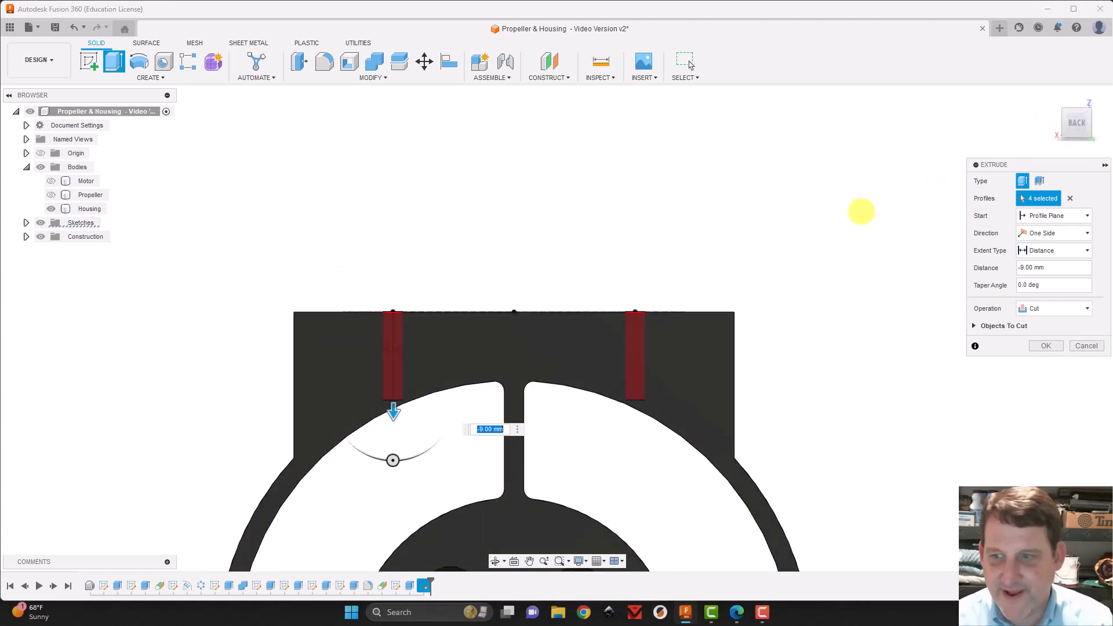
pyautogui.click(1046, 346)
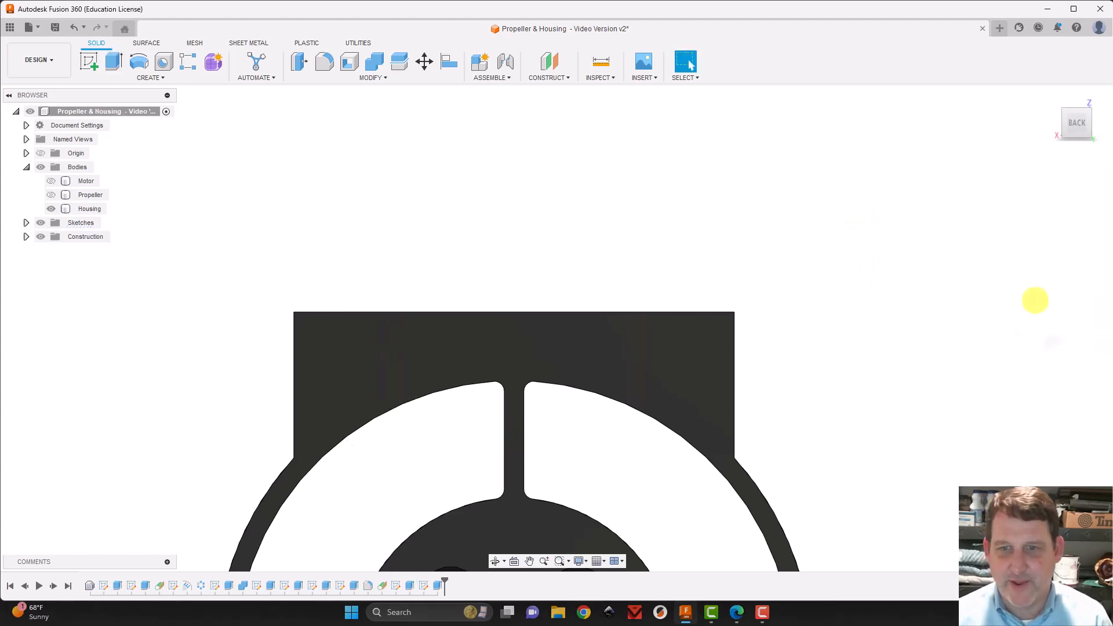
# Inspect the mounting block's four screw holes and the back of the housing from several angles
pyautogui.moveTo(1083, 158); pyautogui.dragTo(1095, 197)
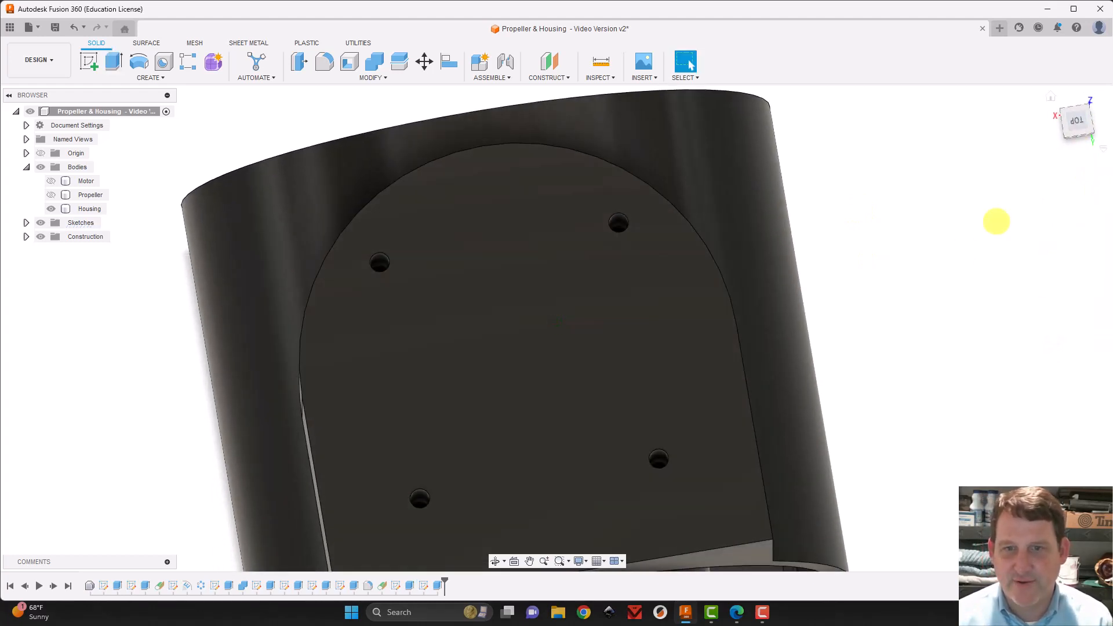
pyautogui.scroll(-3, 954, 271)
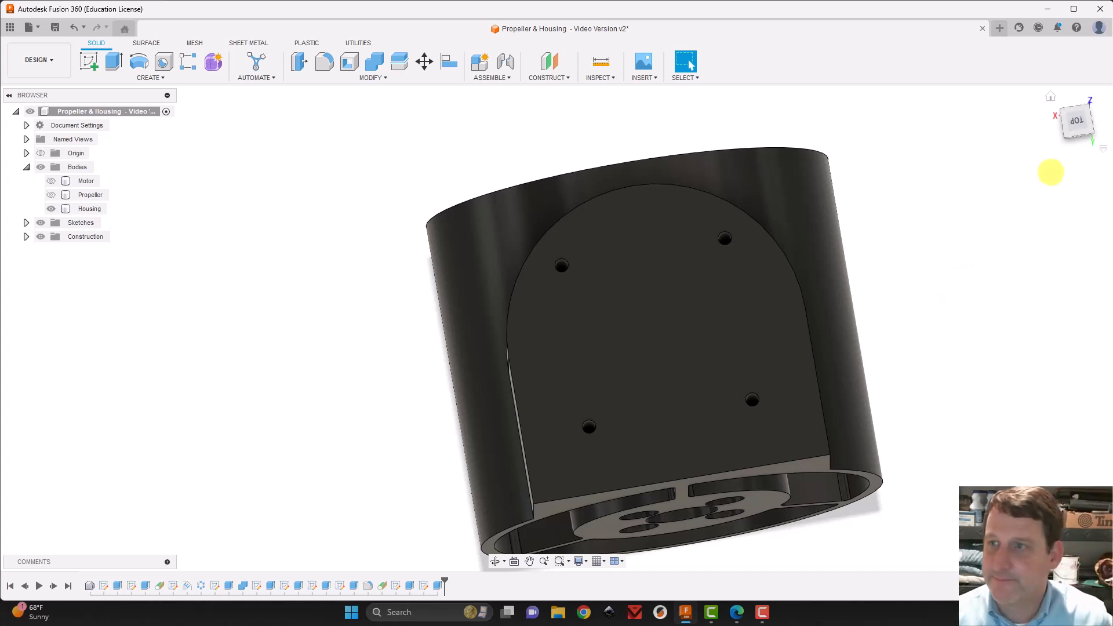
pyautogui.moveTo(1073, 120)
pyautogui.mouseDown()
pyautogui.moveTo(26, 99)
pyautogui.moveTo(132, 92)
pyautogui.moveTo(37, 82)
pyautogui.moveTo(1086, 79)
pyautogui.moveTo(830, 255)
pyautogui.mouseUp()
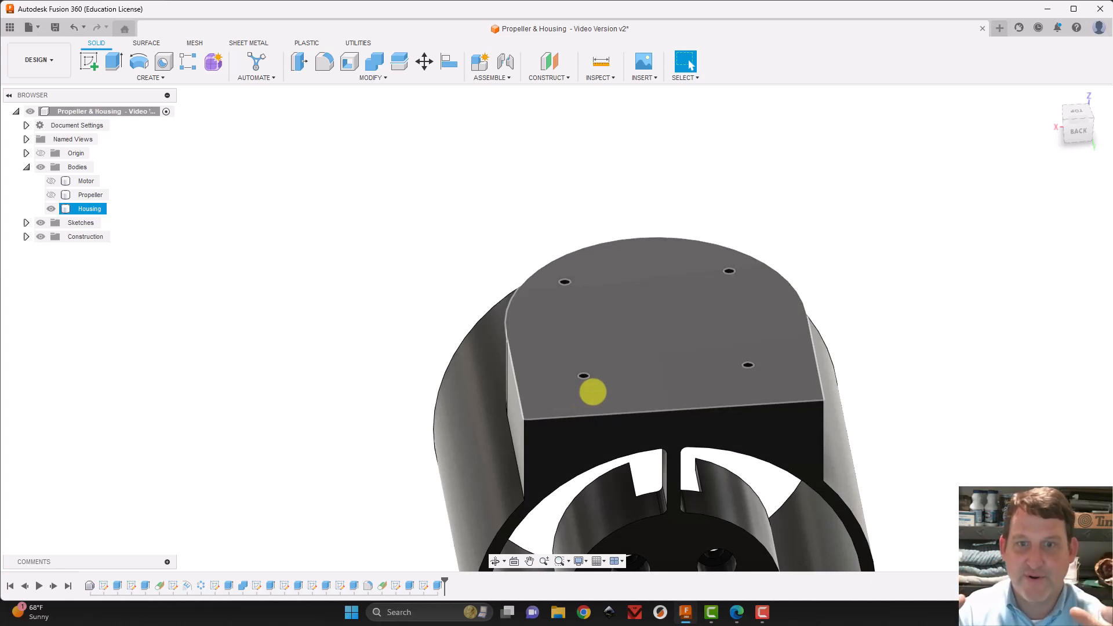
pyautogui.scroll(4, 658, 415)
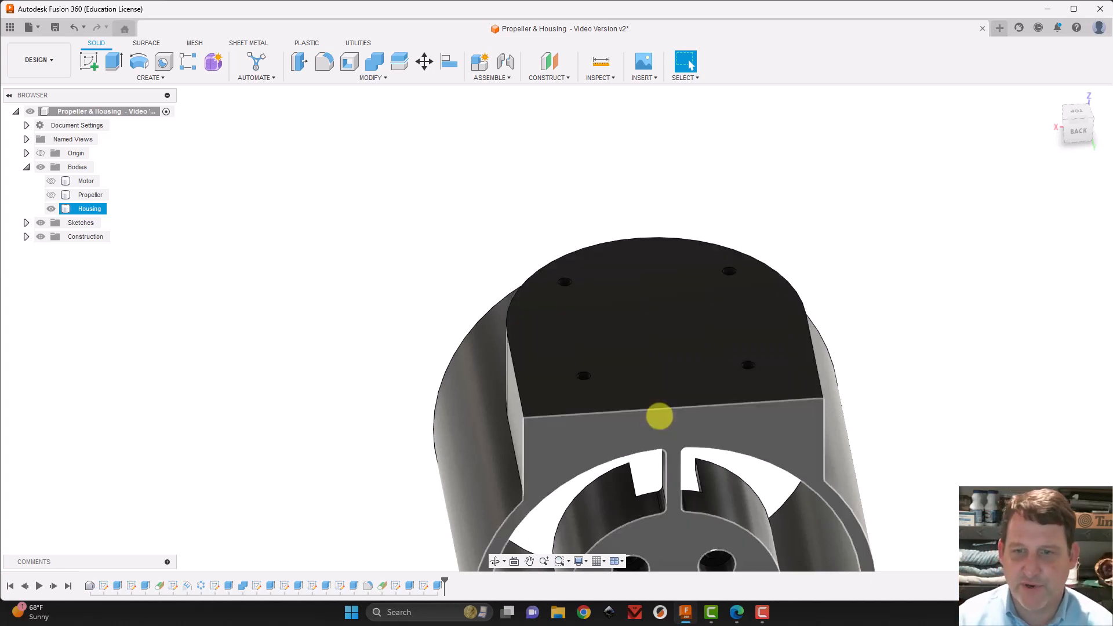
pyautogui.scroll(-4, 1001, 281)
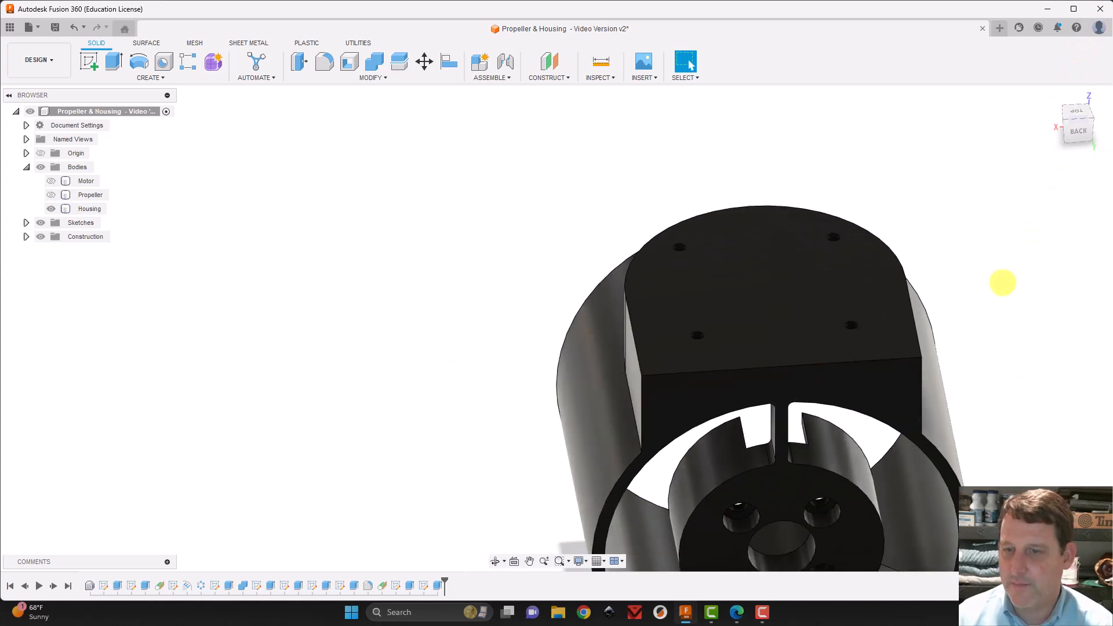
pyautogui.moveTo(999, 294); pyautogui.dragTo(852, 136, button='middle')
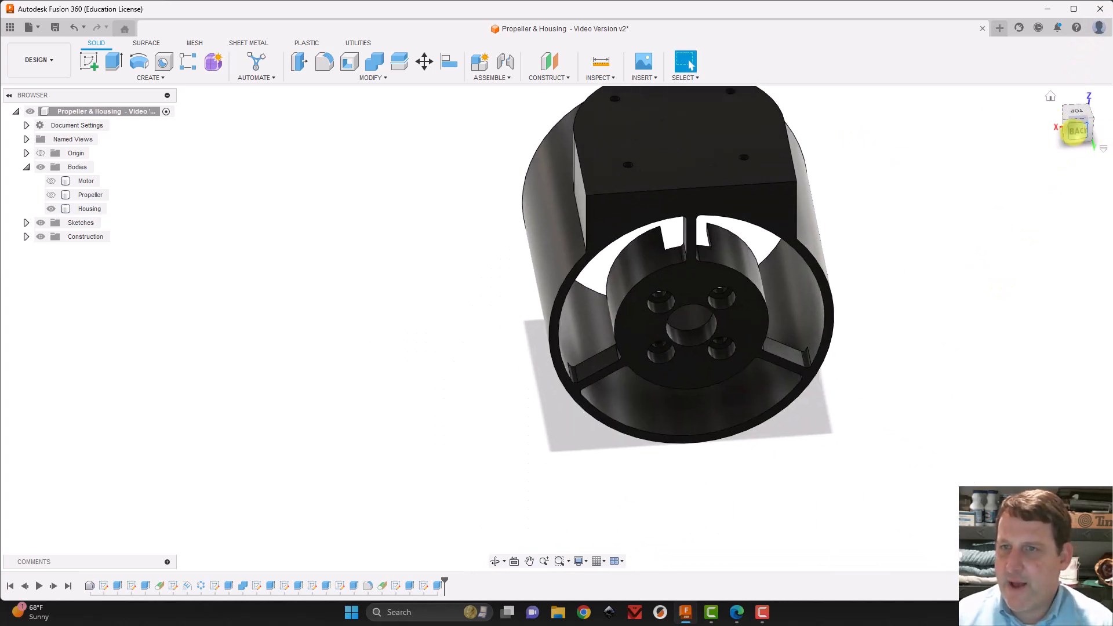
pyautogui.click(1071, 124)
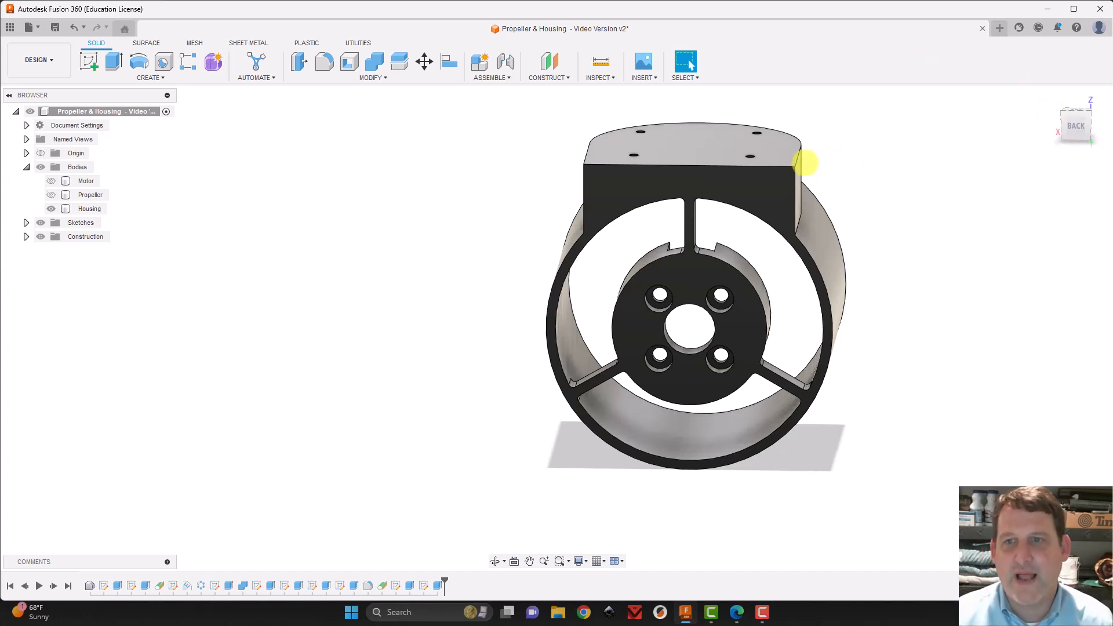
pyautogui.click(782, 173)
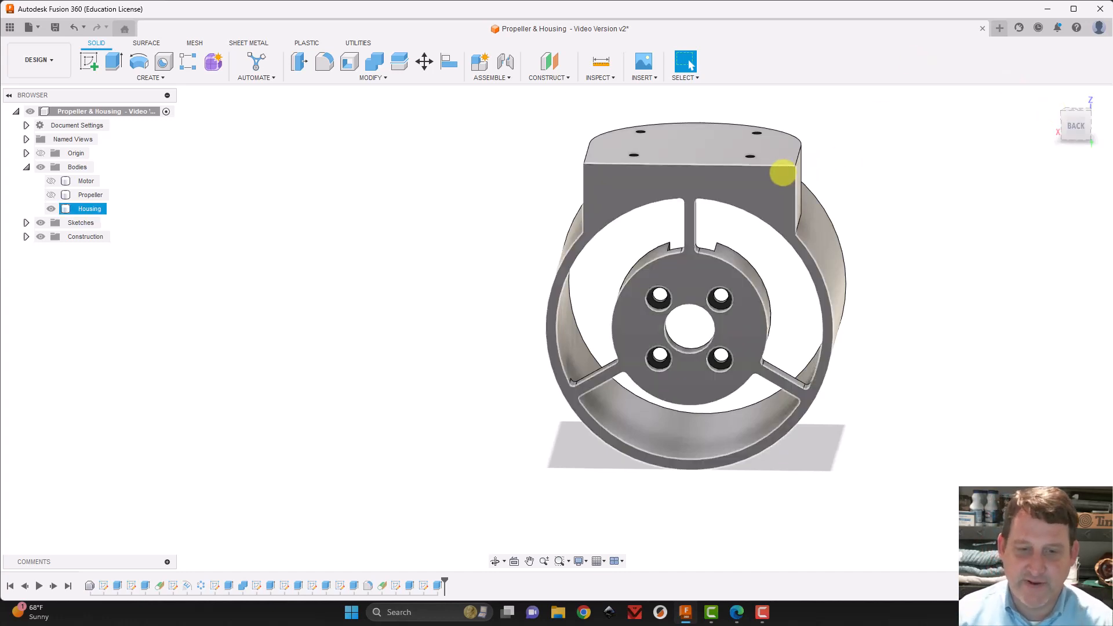